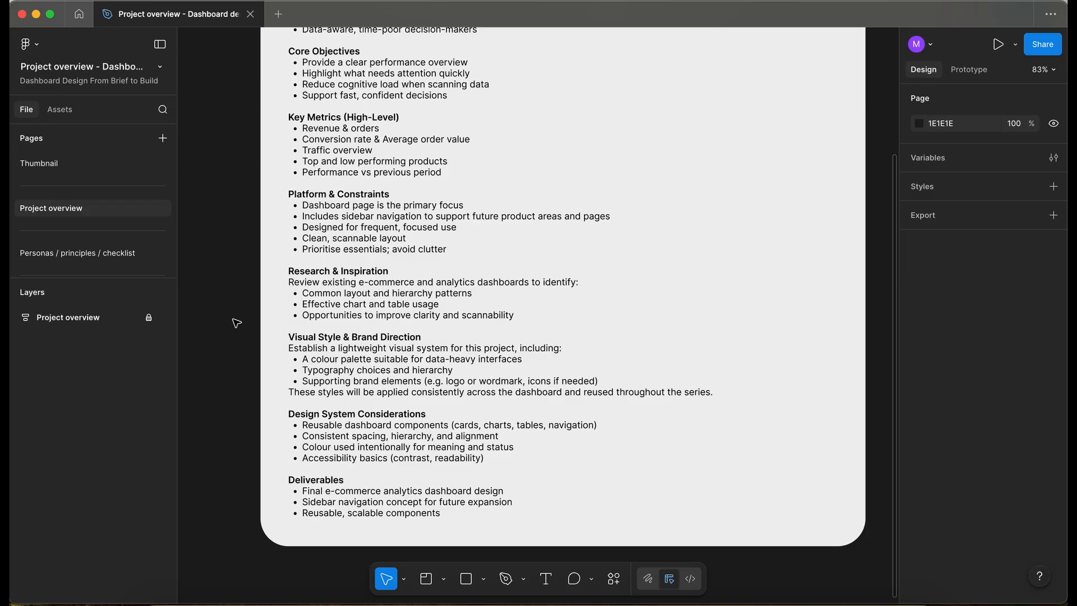
- Open the Moodboard page of the dashboard design file
{"action": "scroll", "coordinate": [99, 221], "scroll_direction": "down", "scroll_amount": 4}
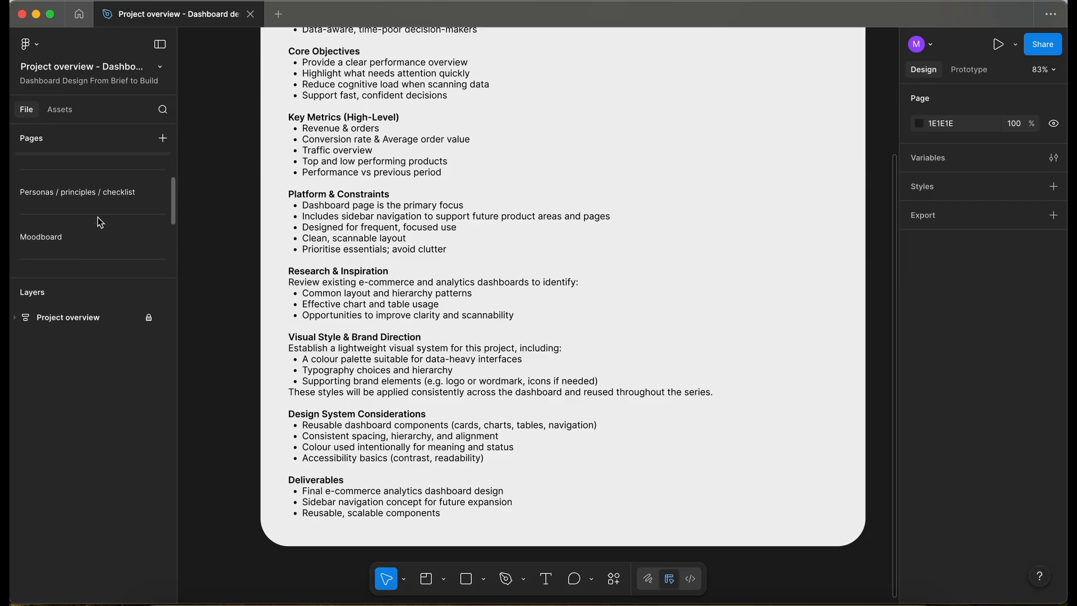
{"action": "scroll", "coordinate": [91, 241], "scroll_direction": "down", "scroll_amount": 2}
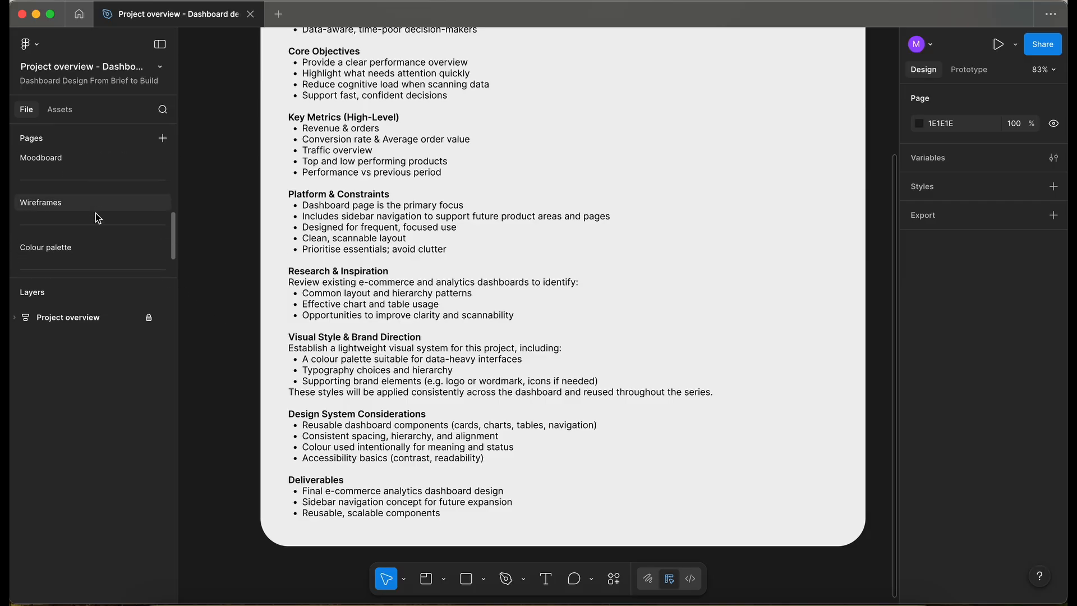
{"action": "scroll", "coordinate": [91, 194], "scroll_direction": "up", "scroll_amount": 1}
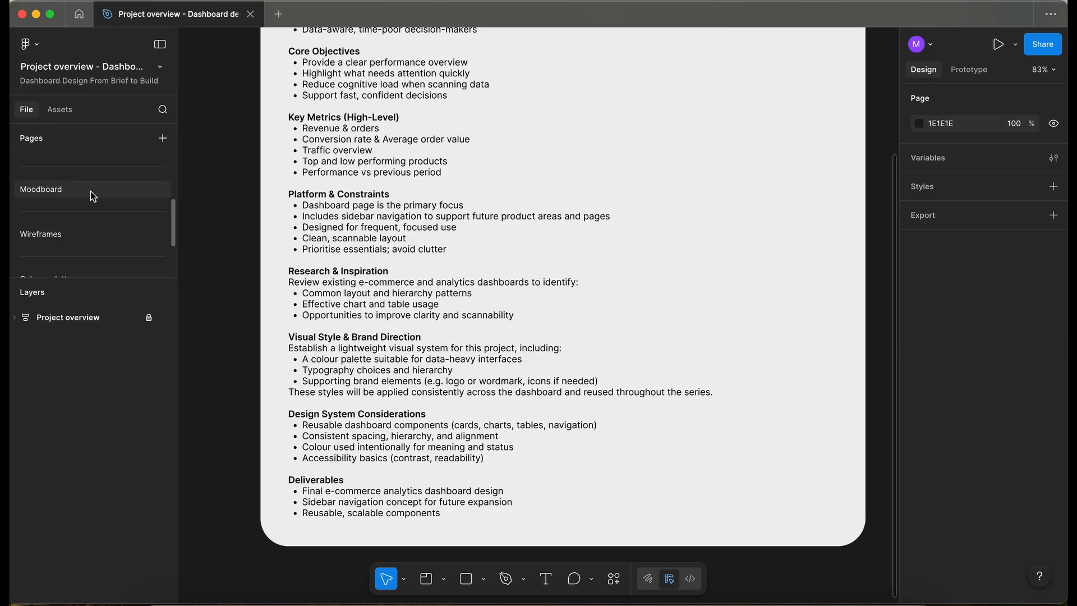
{"action": "left_click", "coordinate": [90, 191]}
- Examine the Gate, green finance and ShipNow dashboard references with their swatches in the Colour palettes section
{"action": "scroll", "coordinate": [460, 345], "scroll_direction": "down", "scroll_amount": 3}
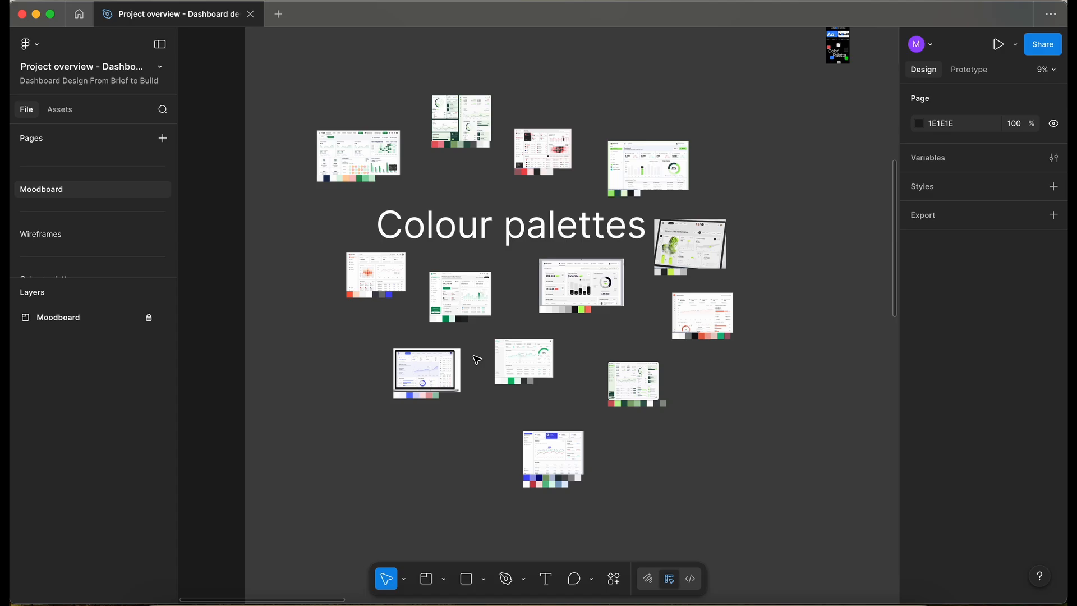
{"action": "scroll", "coordinate": [351, 176], "scroll_direction": "up", "scroll_amount": 5}
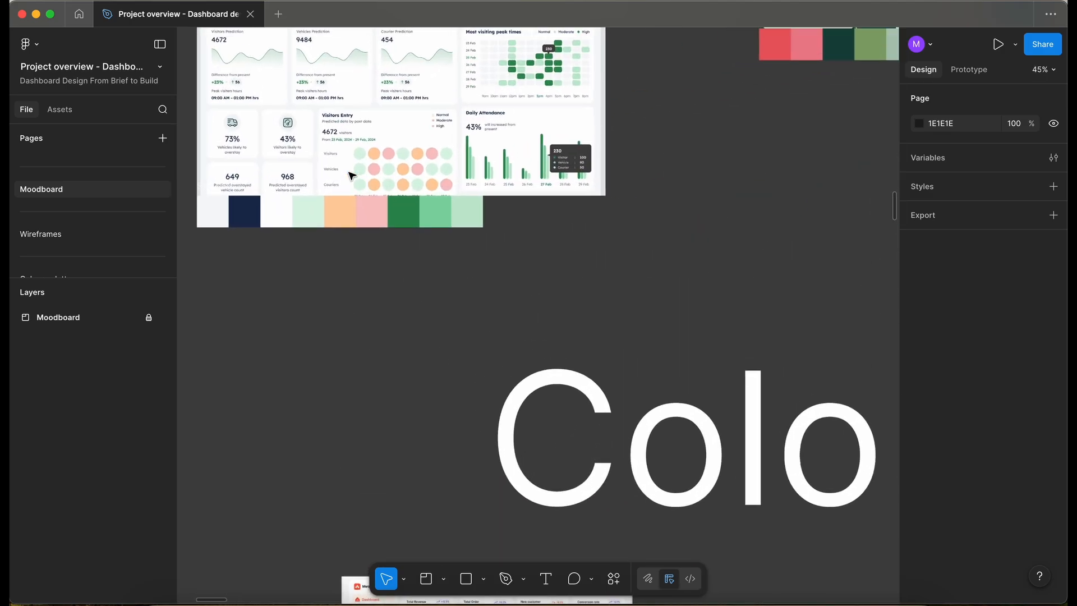
{"action": "scroll", "coordinate": [352, 176], "scroll_direction": "right", "scroll_amount": 2}
{"action": "scroll", "coordinate": [352, 175], "scroll_direction": "up", "scroll_amount": 1}
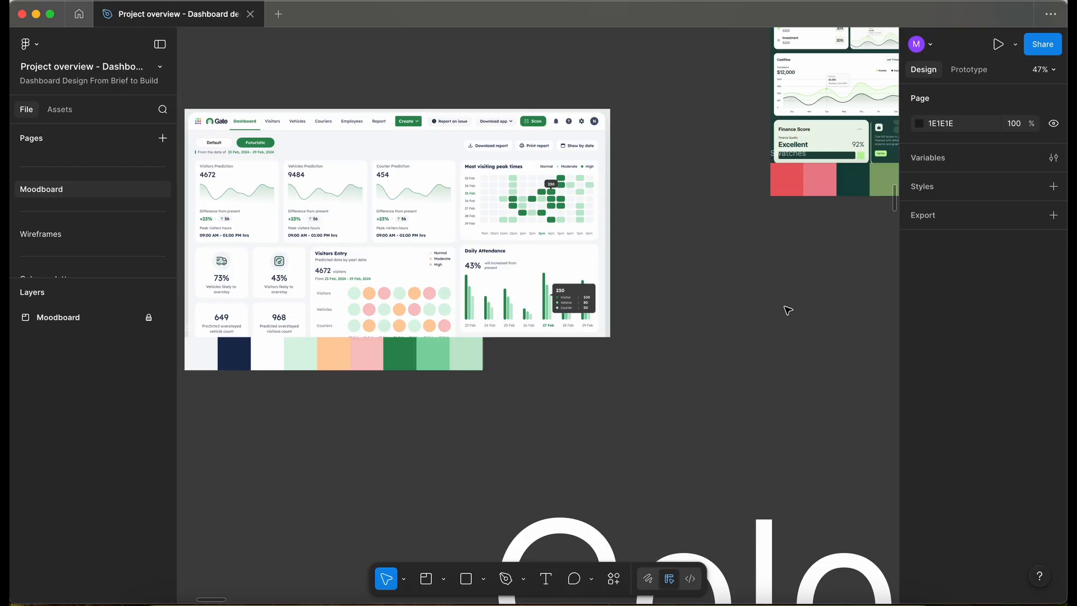
{"action": "scroll", "coordinate": [645, 180], "scroll_direction": "right", "scroll_amount": 1}
{"action": "scroll", "coordinate": [645, 180], "scroll_direction": "up", "scroll_amount": 1}
{"action": "scroll", "coordinate": [642, 230], "scroll_direction": "right", "scroll_amount": 12}
{"action": "scroll", "coordinate": [642, 229], "scroll_direction": "up", "scroll_amount": 6}
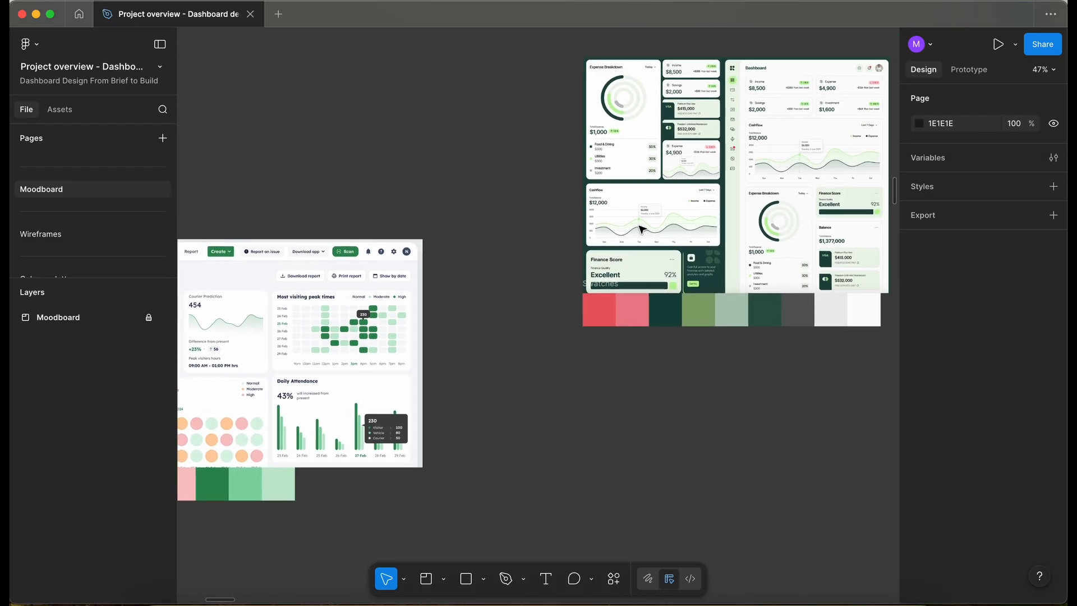
{"action": "scroll", "coordinate": [642, 230], "scroll_direction": "right", "scroll_amount": 4}
{"action": "scroll", "coordinate": [642, 230], "scroll_direction": "down", "scroll_amount": 3}
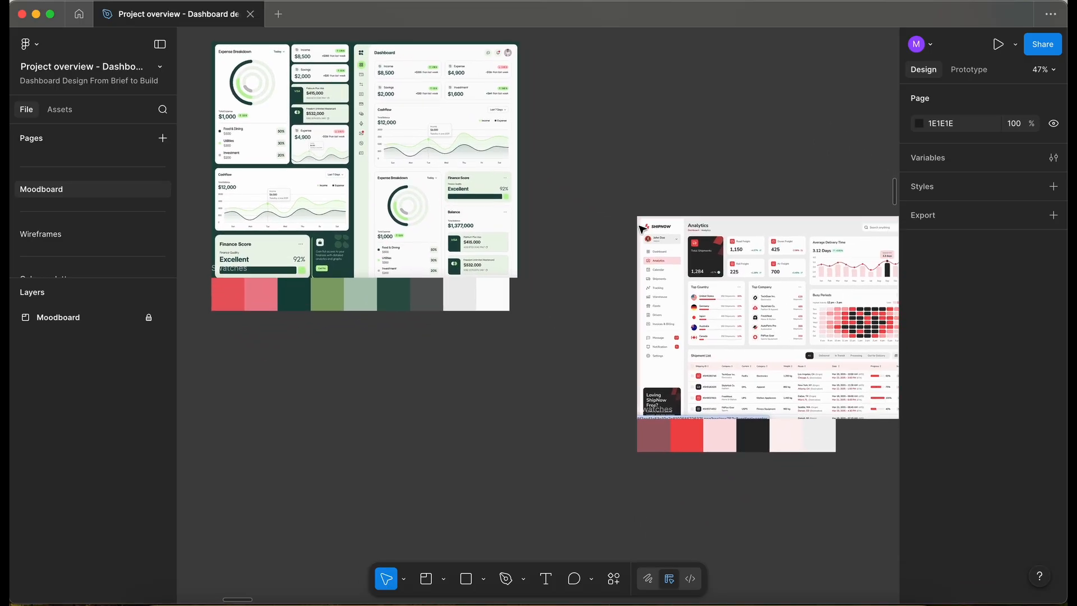
{"action": "scroll", "coordinate": [642, 230], "scroll_direction": "right", "scroll_amount": 5}
{"action": "scroll", "coordinate": [642, 229], "scroll_direction": "down", "scroll_amount": 2}
{"action": "scroll", "coordinate": [599, 489], "scroll_direction": "up", "scroll_amount": 5}
{"action": "scroll", "coordinate": [598, 489], "scroll_direction": "down", "scroll_amount": 3}
{"action": "scroll", "coordinate": [598, 489], "scroll_direction": "up", "scroll_amount": 2}
{"action": "scroll", "coordinate": [598, 489], "scroll_direction": "left", "scroll_amount": 1}
{"action": "scroll", "coordinate": [599, 489], "scroll_direction": "up", "scroll_amount": 1}
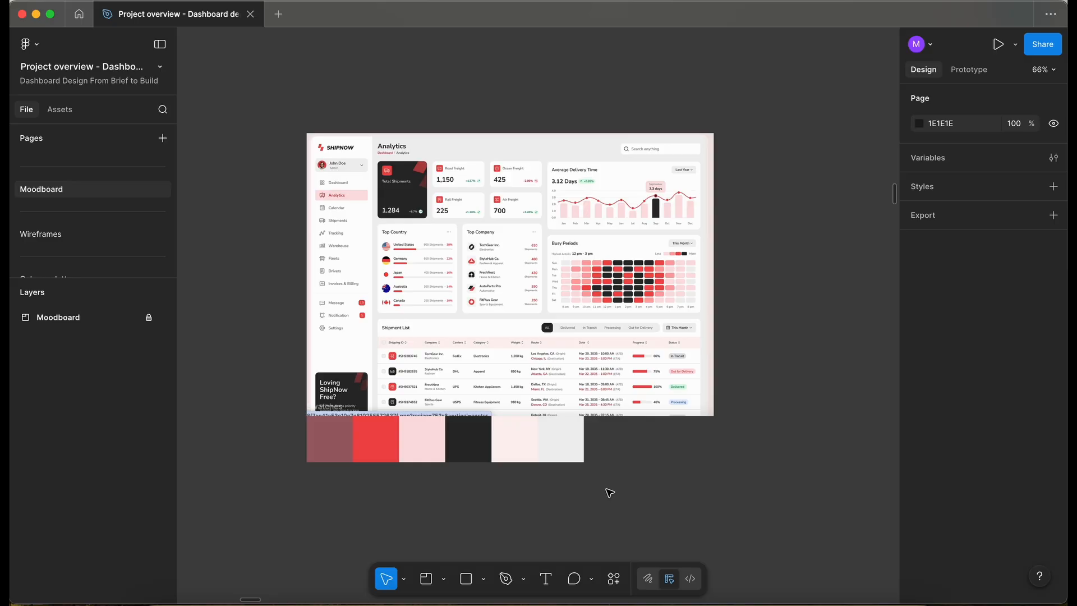
- Examine the SalesPulse dashboard reference, its swatches and the neighbouring references around the Colour palettes heading
{"action": "scroll", "coordinate": [610, 493], "scroll_direction": "right", "scroll_amount": 2}
{"action": "scroll", "coordinate": [610, 493], "scroll_direction": "down", "scroll_amount": 2}
{"action": "scroll", "coordinate": [610, 493], "scroll_direction": "down", "scroll_amount": 3}
{"action": "scroll", "coordinate": [610, 492], "scroll_direction": "right", "scroll_amount": 10}
{"action": "scroll", "coordinate": [610, 493], "scroll_direction": "down", "scroll_amount": 3}
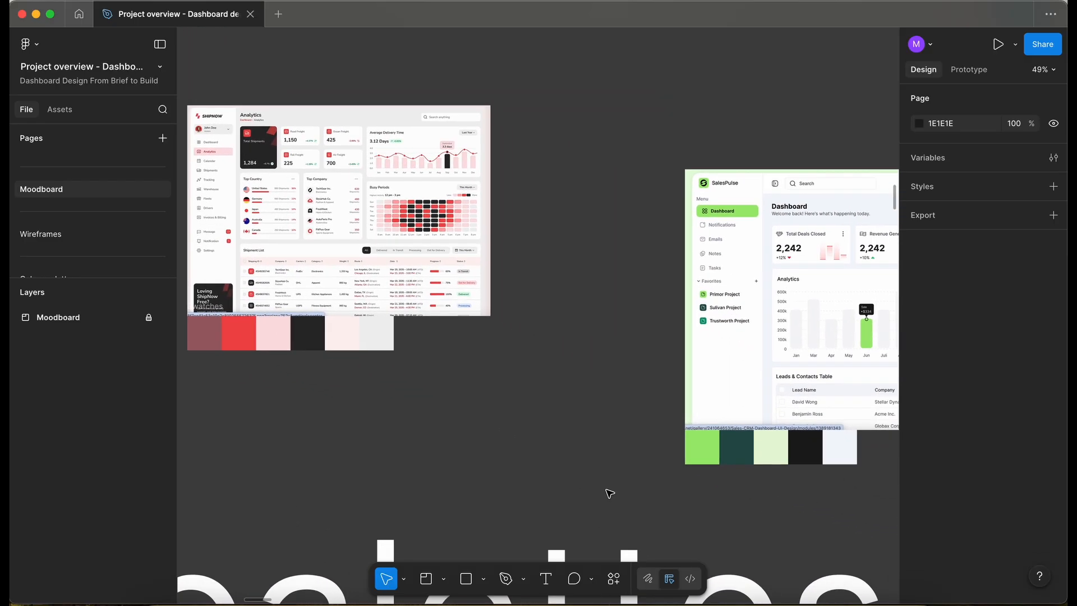
{"action": "scroll", "coordinate": [610, 493], "scroll_direction": "right", "scroll_amount": 5}
{"action": "scroll", "coordinate": [610, 493], "scroll_direction": "up", "scroll_amount": 1}
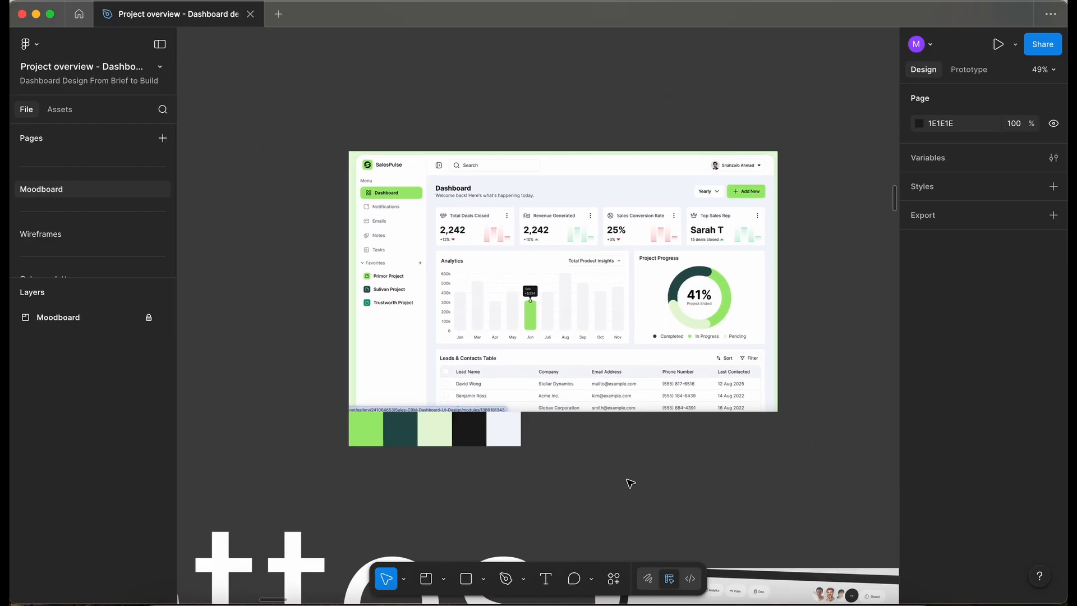
{"action": "scroll", "coordinate": [645, 475], "scroll_direction": "right", "scroll_amount": 2}
{"action": "scroll", "coordinate": [644, 475], "scroll_direction": "down", "scroll_amount": 1}
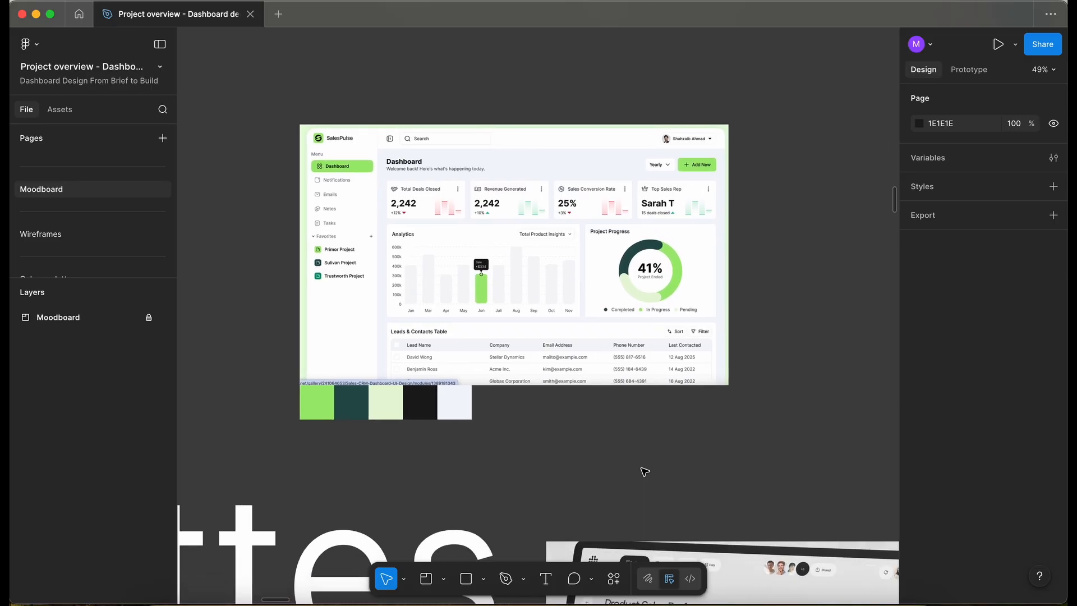
{"action": "scroll", "coordinate": [673, 448], "scroll_direction": "down", "scroll_amount": 5}
{"action": "scroll", "coordinate": [673, 449], "scroll_direction": "right", "scroll_amount": 2}
{"action": "scroll", "coordinate": [673, 449], "scroll_direction": "down", "scroll_amount": 5}
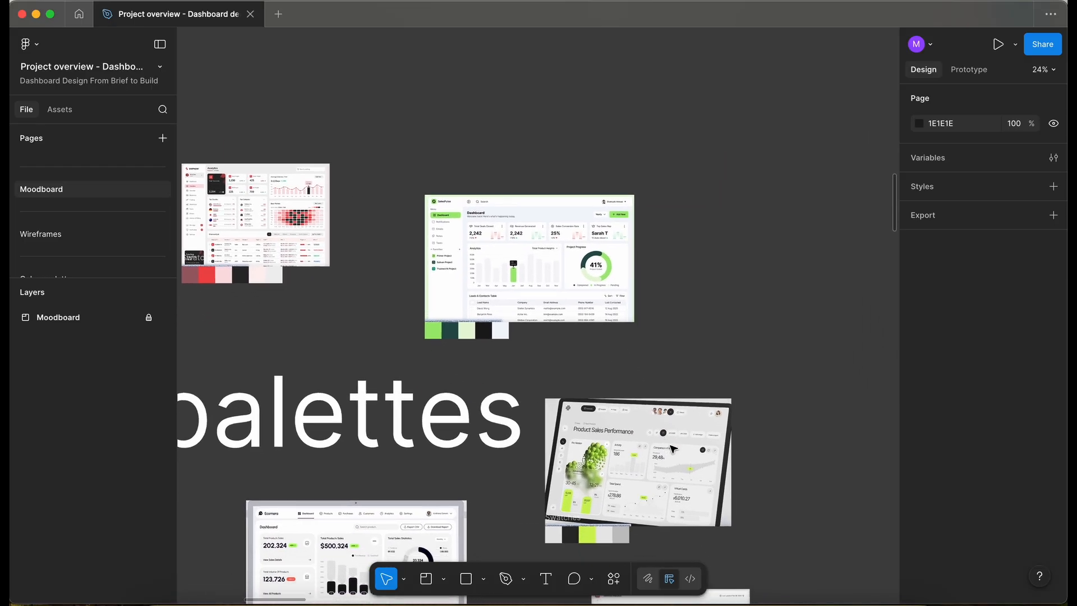
- Examine the Oripio dashboard reference up close together with its green and neutral swatches
{"action": "scroll", "coordinate": [673, 448], "scroll_direction": "up", "scroll_amount": 3}
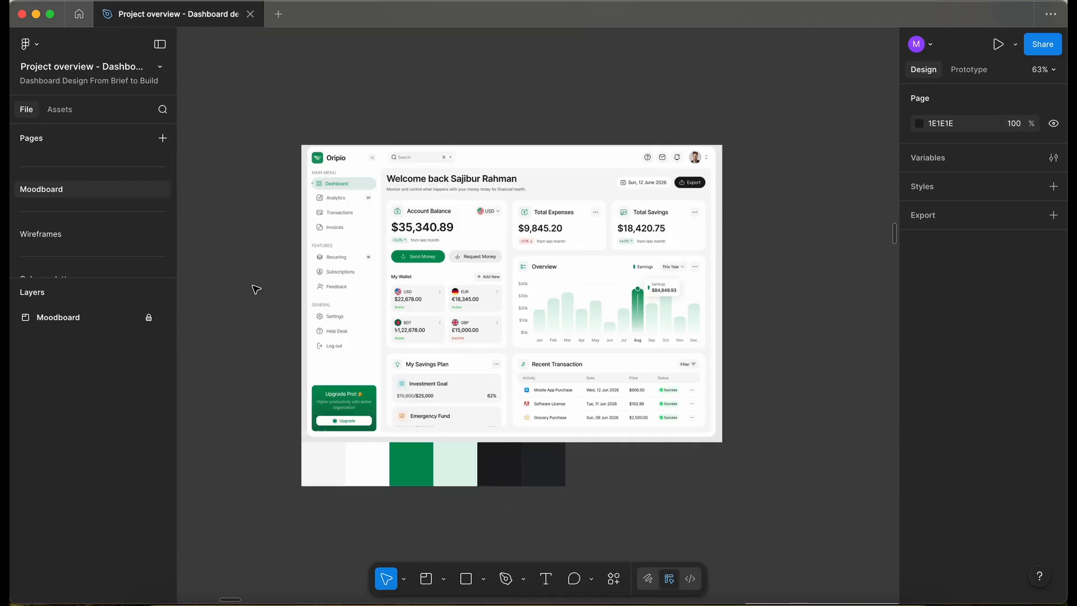
{"action": "scroll", "coordinate": [256, 290], "scroll_direction": "up", "scroll_amount": 2}
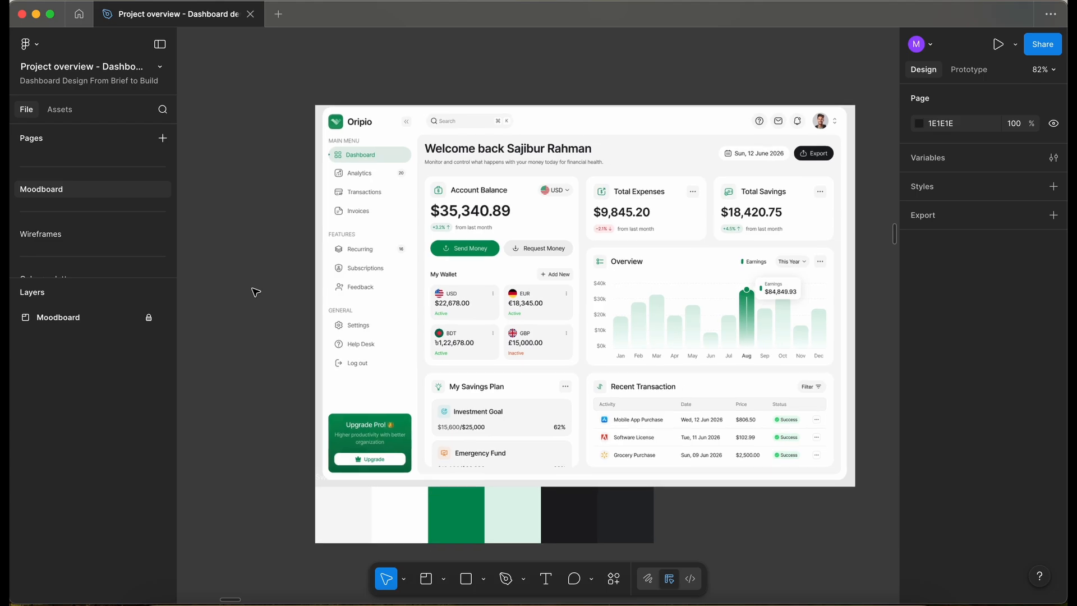
{"action": "scroll", "coordinate": [255, 292], "scroll_direction": "down", "scroll_amount": 1}
{"action": "scroll", "coordinate": [255, 291], "scroll_direction": "right", "scroll_amount": 1}
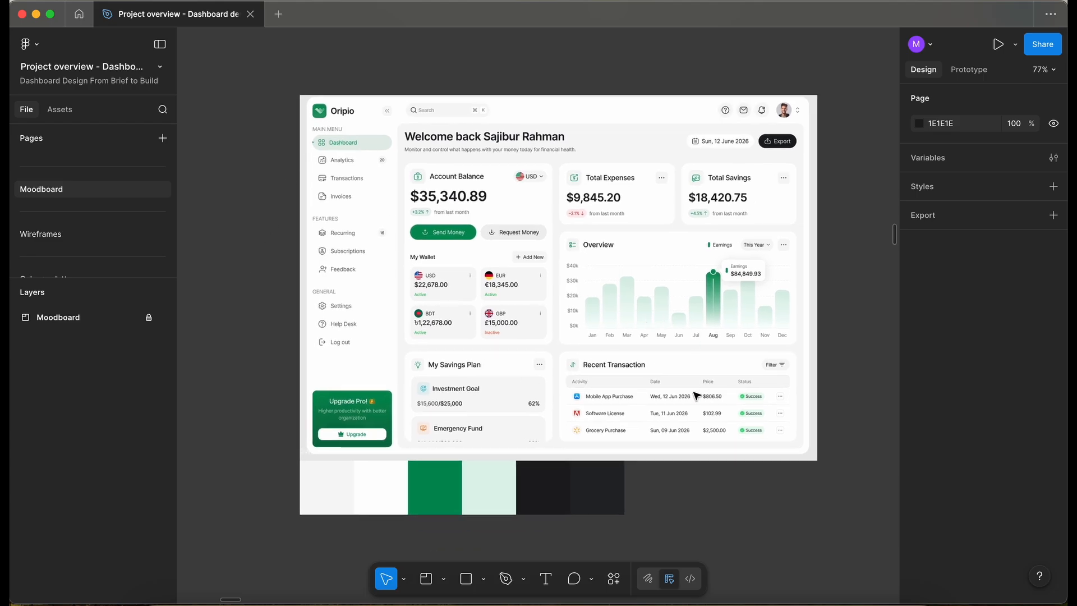
{"action": "scroll", "coordinate": [697, 396], "scroll_direction": "down", "scroll_amount": 1}
{"action": "scroll", "coordinate": [697, 396], "scroll_direction": "right", "scroll_amount": 1}
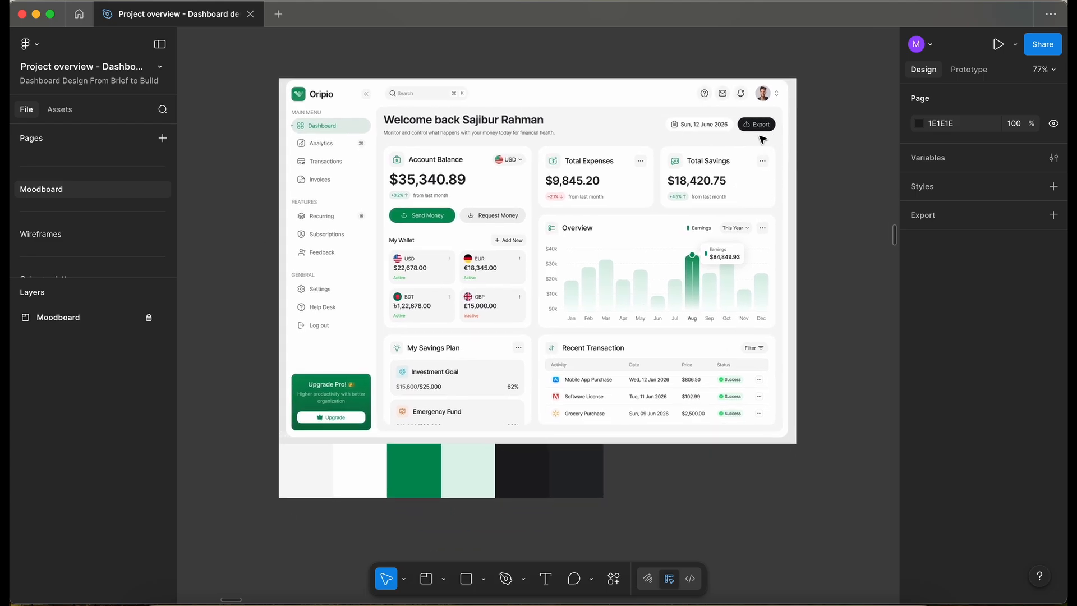
- Examine the purple laptop-mockup dashboard and the blue Analytics dashboard references for their accent colours
{"action": "scroll", "coordinate": [762, 129], "scroll_direction": "down", "scroll_amount": 6}
{"action": "scroll", "coordinate": [414, 241], "scroll_direction": "up", "scroll_amount": 4}
{"action": "scroll", "coordinate": [392, 292], "scroll_direction": "down", "scroll_amount": 1}
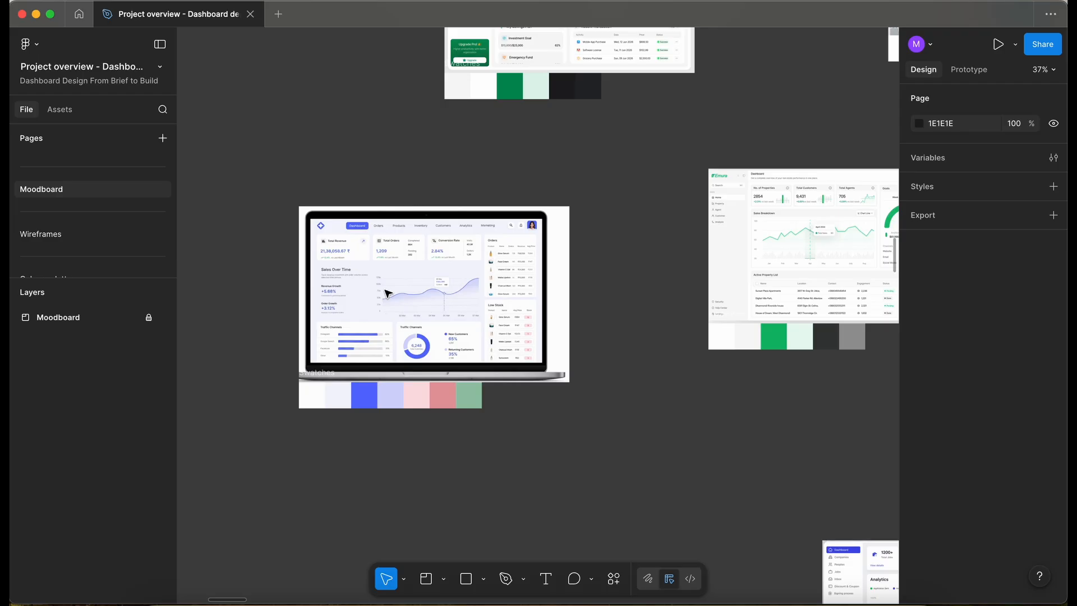
{"action": "scroll", "coordinate": [386, 294], "scroll_direction": "up", "scroll_amount": 3}
{"action": "scroll", "coordinate": [463, 276], "scroll_direction": "right", "scroll_amount": 5}
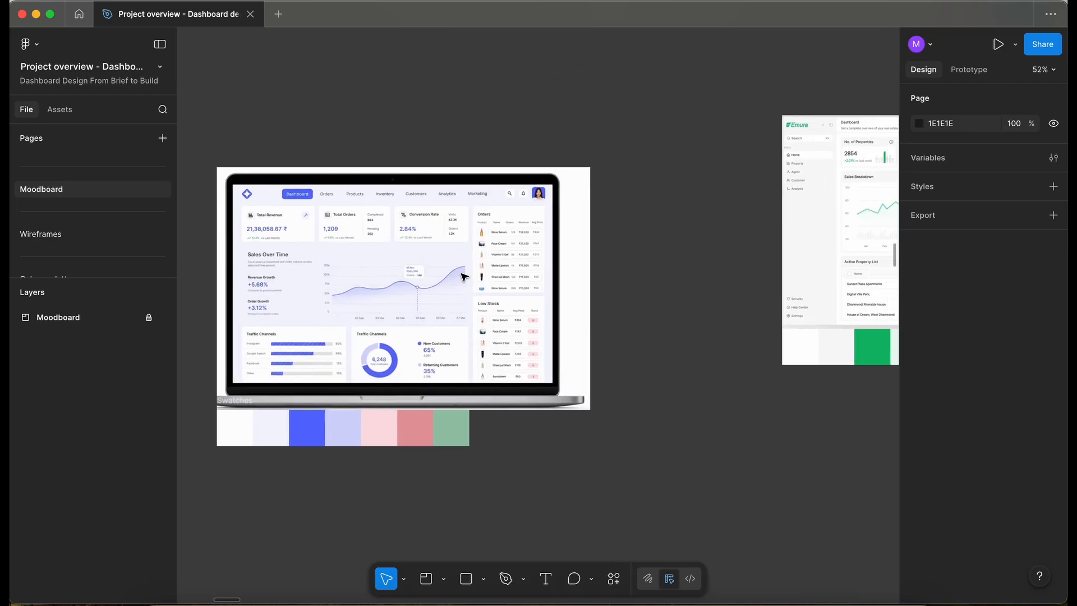
{"action": "scroll", "coordinate": [461, 277], "scroll_direction": "up", "scroll_amount": 3}
{"action": "scroll", "coordinate": [493, 400], "scroll_direction": "down", "scroll_amount": 1}
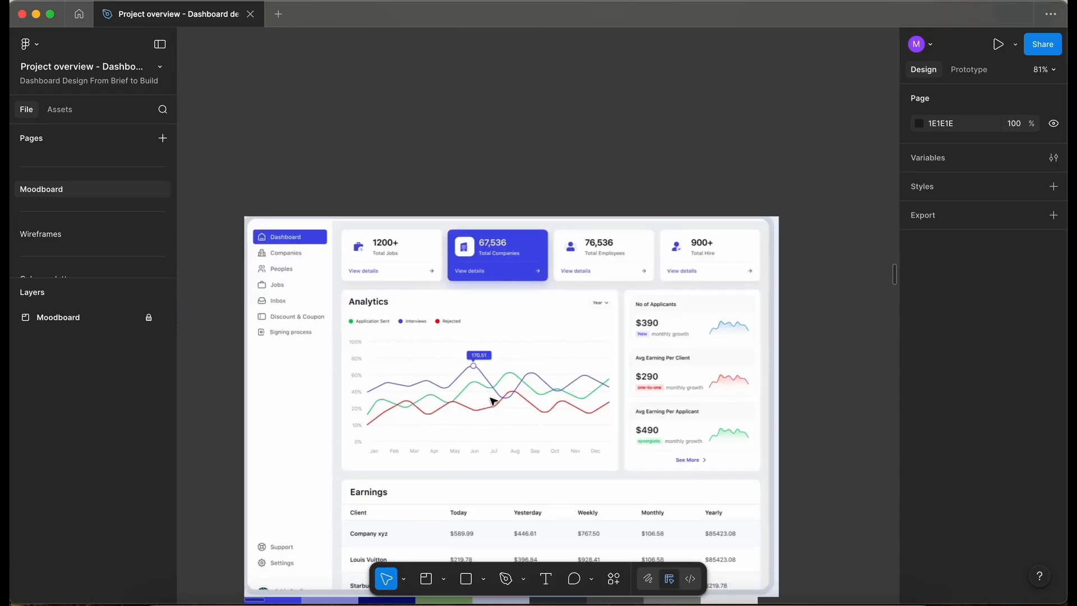
{"action": "scroll", "coordinate": [499, 383], "scroll_direction": "up", "scroll_amount": 2}
{"action": "scroll", "coordinate": [499, 383], "scroll_direction": "right", "scroll_amount": 1}
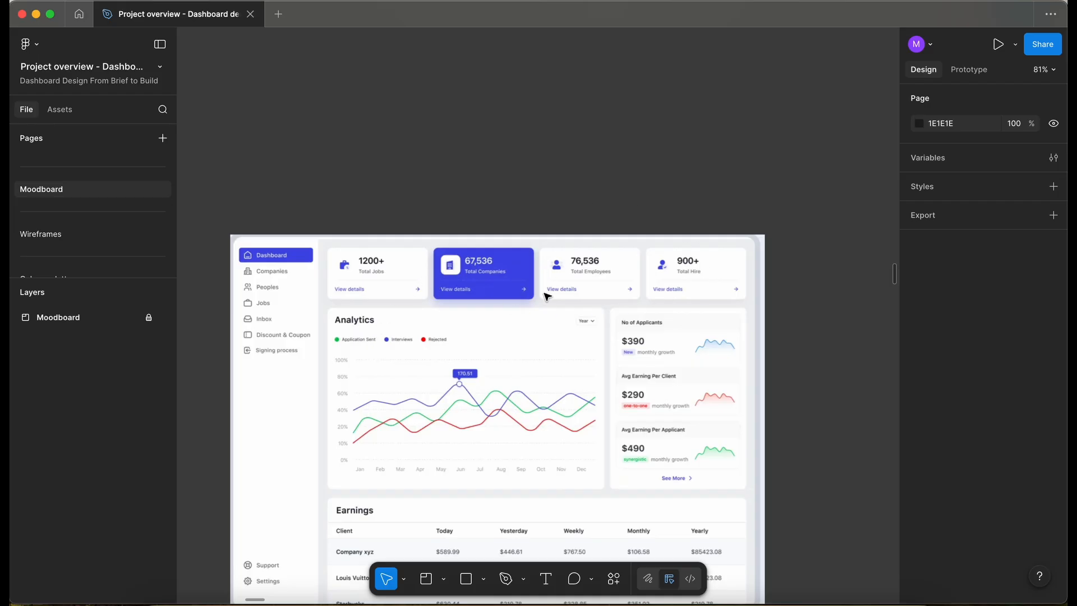
- Draw a 144 × 144 frame above the blue Analytics dashboard and fill it with the blue 434CE7 sampled from its highlighted card
{"action": "scroll", "coordinate": [546, 296], "scroll_direction": "up", "scroll_amount": 5}
{"action": "scroll", "coordinate": [546, 296], "scroll_direction": "left", "scroll_amount": 2}
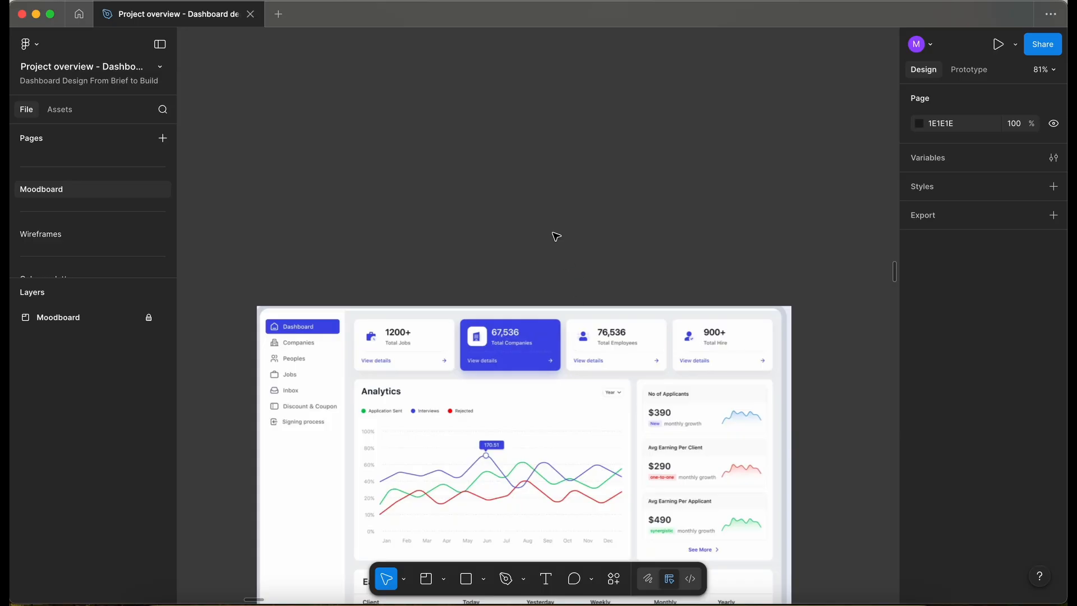
{"action": "key", "text": "f"}
{"action": "left_click_drag", "start_coordinate": [525, 183], "coordinate": [608, 249]}
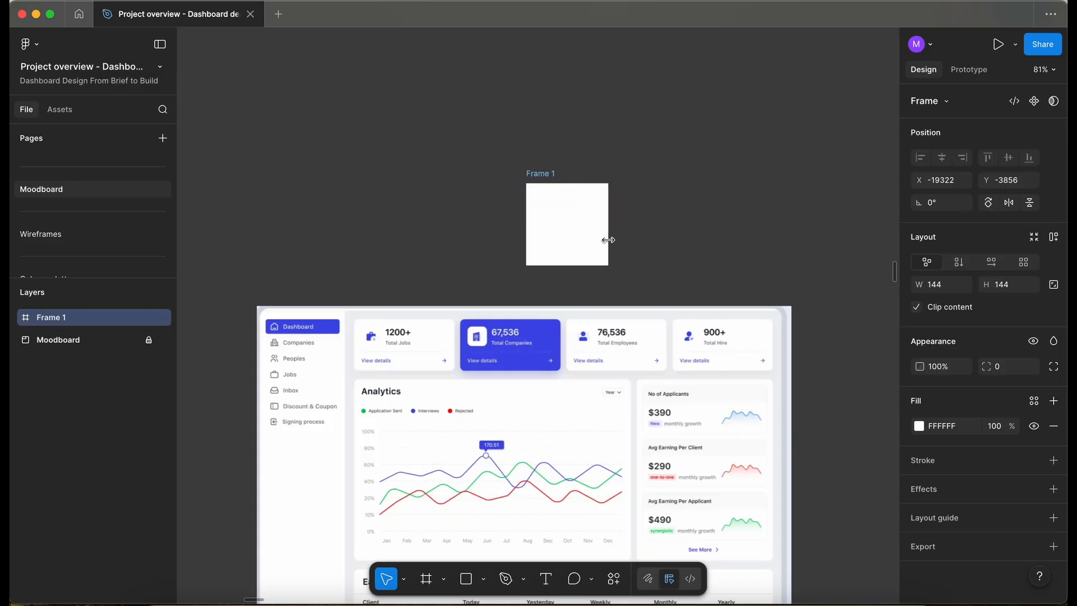
{"action": "key", "text": "i"}
{"action": "left_click", "coordinate": [557, 366]}
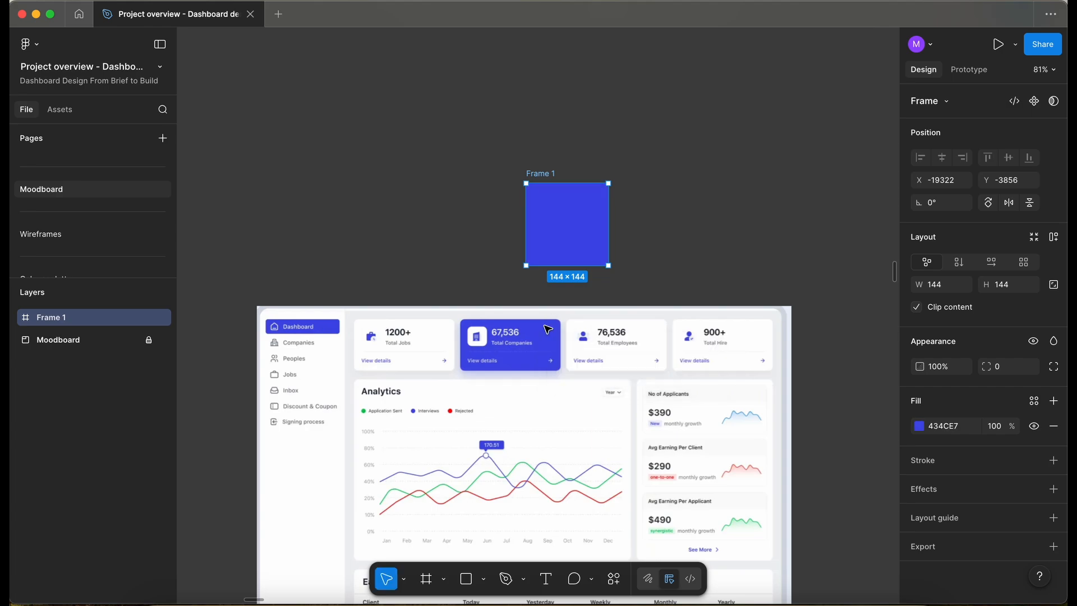
- Move the blue frame further up and left from the dashboard, and duplicate it directly beside the original
{"action": "scroll", "coordinate": [547, 329], "scroll_direction": "up", "scroll_amount": 2}
{"action": "left_click_drag", "start_coordinate": [499, 242], "coordinate": [391, 144]}
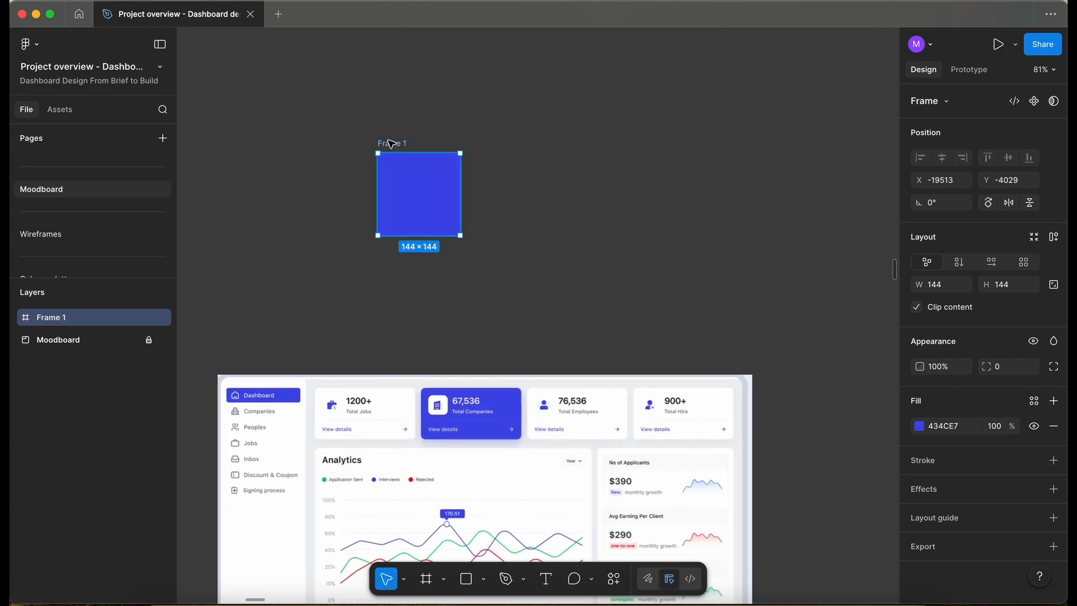
{"action": "scroll", "coordinate": [503, 183], "scroll_direction": "right", "scroll_amount": 2}
{"action": "left_click_drag", "start_coordinate": [345, 173], "coordinate": [429, 177], "text": "alt"}
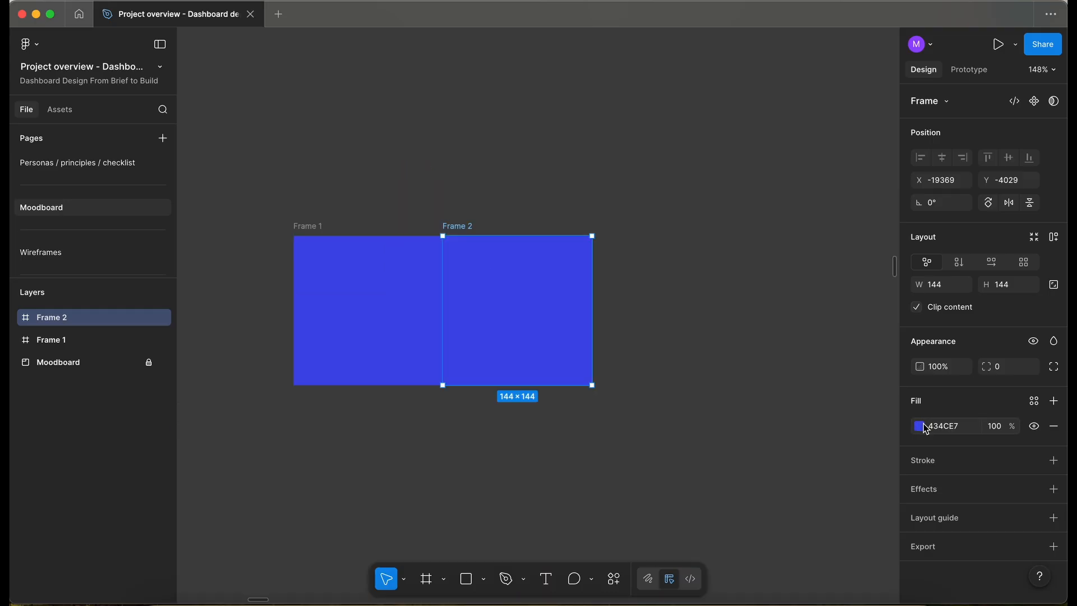
- Set the HSL hue of the duplicate frame's fill to 216
{"action": "left_click", "coordinate": [920, 427]}
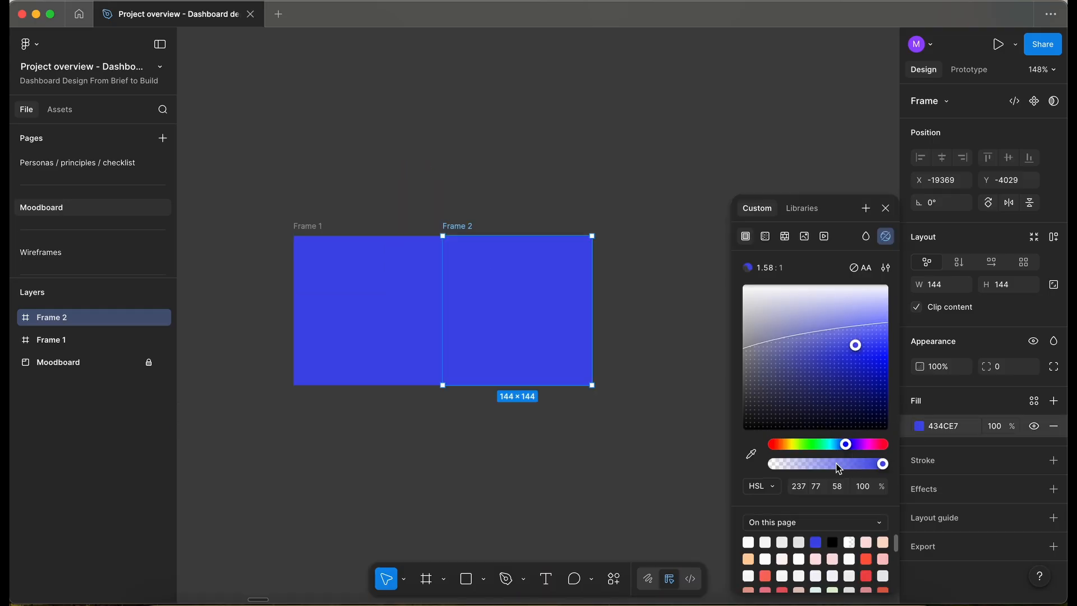
{"action": "left_click", "coordinate": [799, 489]}
{"action": "key", "text": "Down"}
{"action": "key", "text": "Down"}
{"action": "key", "text": "Down"}
{"action": "key", "text": "Down"}
{"action": "key", "text": "Down"}
{"action": "key", "text": "Down"}
{"action": "key", "text": "Down"}
{"action": "key", "text": "Down"}
{"action": "key", "text": "Down"}
{"action": "key", "text": "Down"}
{"action": "key", "text": "Down"}
{"action": "key", "text": "Down"}
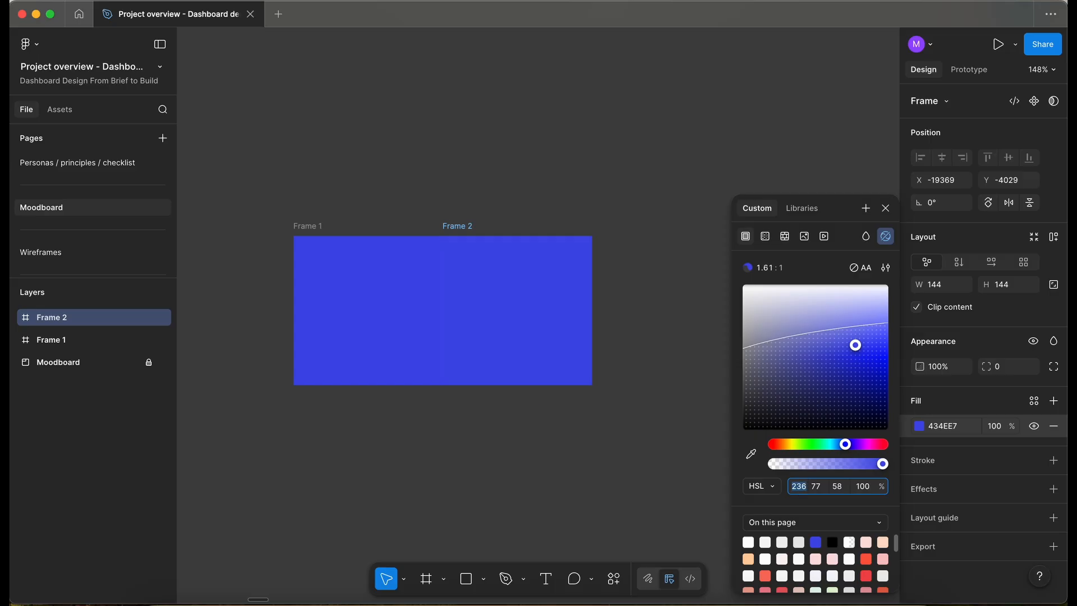
{"action": "key", "text": "Down"}
{"action": "key", "text": "Down"}
{"action": "key", "text": "Down"}
{"action": "key", "text": "Down"}
{"action": "key", "text": "Down"}
{"action": "key", "text": "Down"}
{"action": "key", "text": "Down"}
{"action": "key", "text": "Down"}
{"action": "key", "text": "Down"}
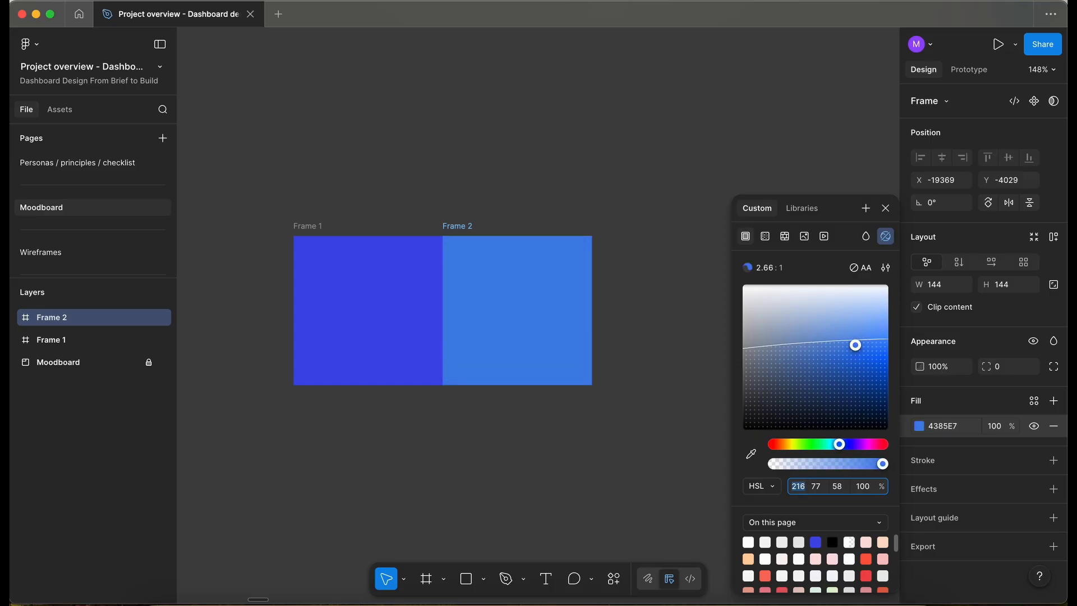
- Raise the HSL saturation of the duplicate frame's fill to 98
{"action": "key", "text": "Tab"}
{"action": "key", "text": "Up"}
{"action": "key", "text": "Up"}
{"action": "key", "text": "Up"}
{"action": "key", "text": "Up"}
{"action": "key", "text": "Up"}
{"action": "key", "text": "Up"}
{"action": "key", "text": "Up"}
{"action": "key", "text": "Up"}
{"action": "key", "text": "Up"}
{"action": "key", "text": "Up"}
{"action": "key", "text": "Up"}
{"action": "key", "text": "Up"}
{"action": "key", "text": "Up"}
{"action": "key", "text": "Up"}
{"action": "key", "text": "Up"}
{"action": "key", "text": "Up"}
{"action": "key", "text": "Up"}
{"action": "key", "text": "Up"}
{"action": "key", "text": "Up"}
{"action": "key", "text": "Up"}
{"action": "key", "text": "Up"}
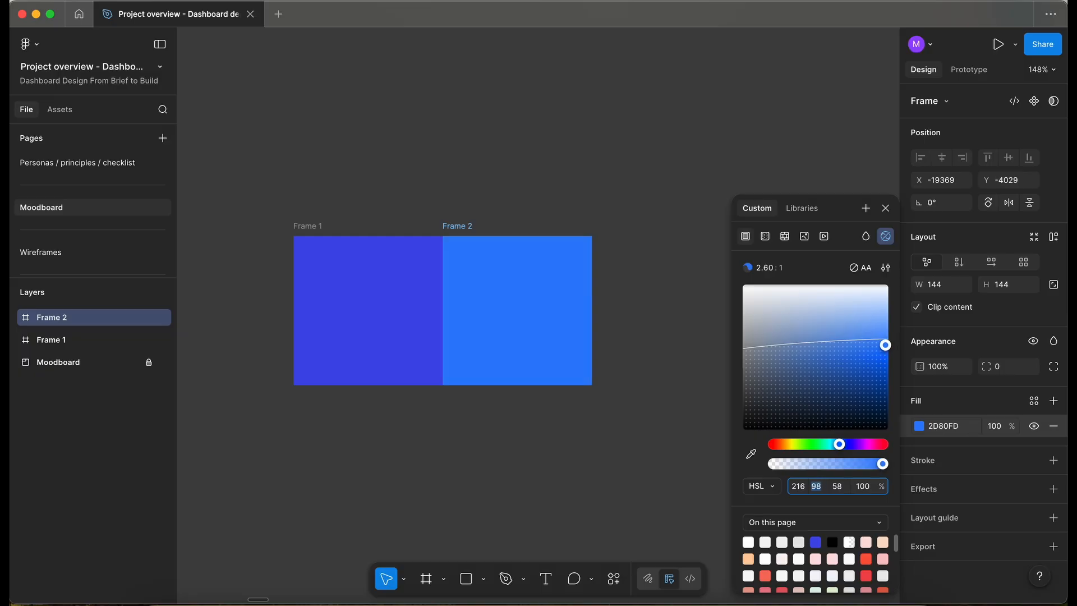
- Adjust the HSL lightness of the duplicate frame's fill to 54 and close the colour picker
{"action": "key", "text": "Tab"}
{"action": "key", "text": "Down"}
{"action": "key", "text": "Down"}
{"action": "key", "text": "Down"}
{"action": "key", "text": "Down"}
{"action": "key", "text": "Down"}
{"action": "key", "text": "Down"}
{"action": "key", "text": "Down"}
{"action": "key", "text": "Down"}
{"action": "key", "text": "Down"}
{"action": "key", "text": "Down"}
{"action": "key", "text": "Down"}
{"action": "key", "text": "Down"}
{"action": "key", "text": "Down"}
{"action": "key", "text": "Down"}
{"action": "key", "text": "Down"}
{"action": "key", "text": "Down"}
{"action": "key", "text": "Down"}
{"action": "key", "text": "Up"}
{"action": "key", "text": "Up"}
{"action": "key", "text": "Up"}
{"action": "key", "text": "Up"}
{"action": "key", "text": "Up"}
{"action": "key", "text": "Up"}
{"action": "key", "text": "Up"}
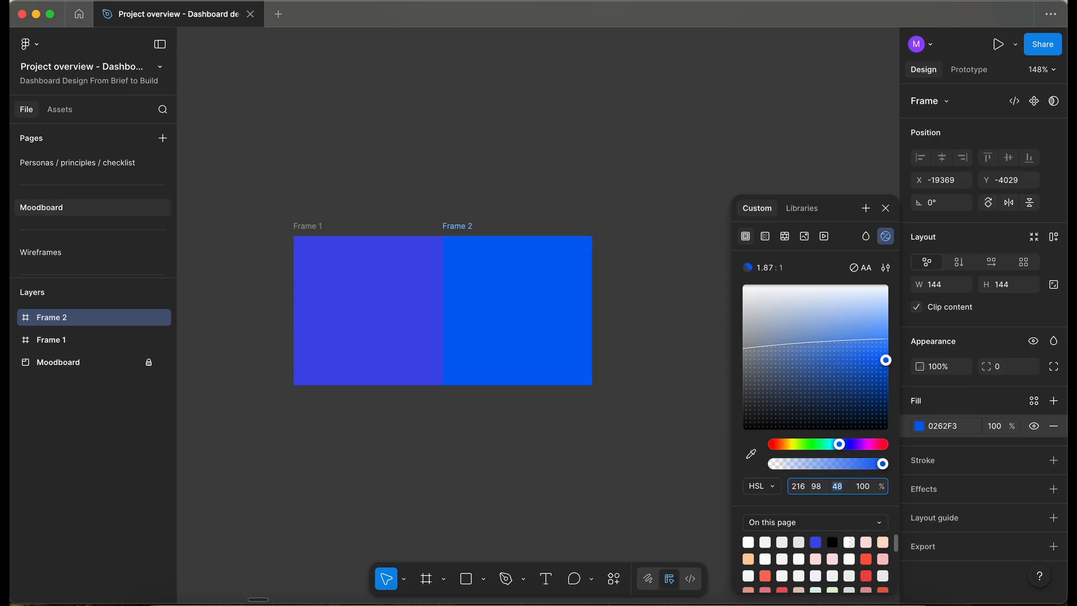
{"action": "key", "text": "Up"}
{"action": "key", "text": "Up"}
{"action": "key", "text": "Up"}
{"action": "key", "text": "Up"}
{"action": "key", "text": "Up"}
{"action": "key", "text": "Up"}
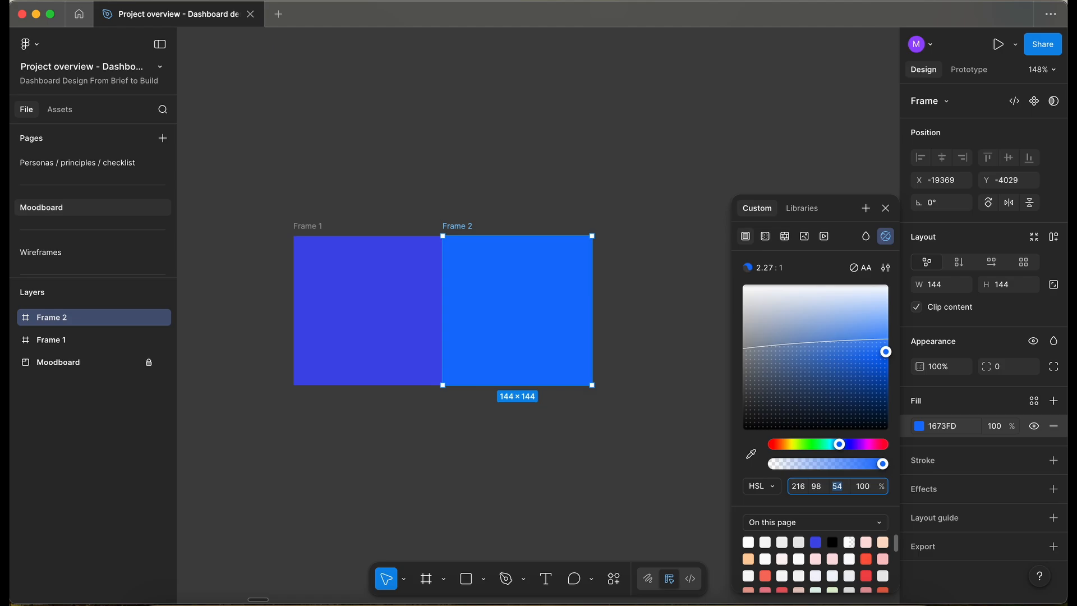
{"action": "key", "text": "Escape"}
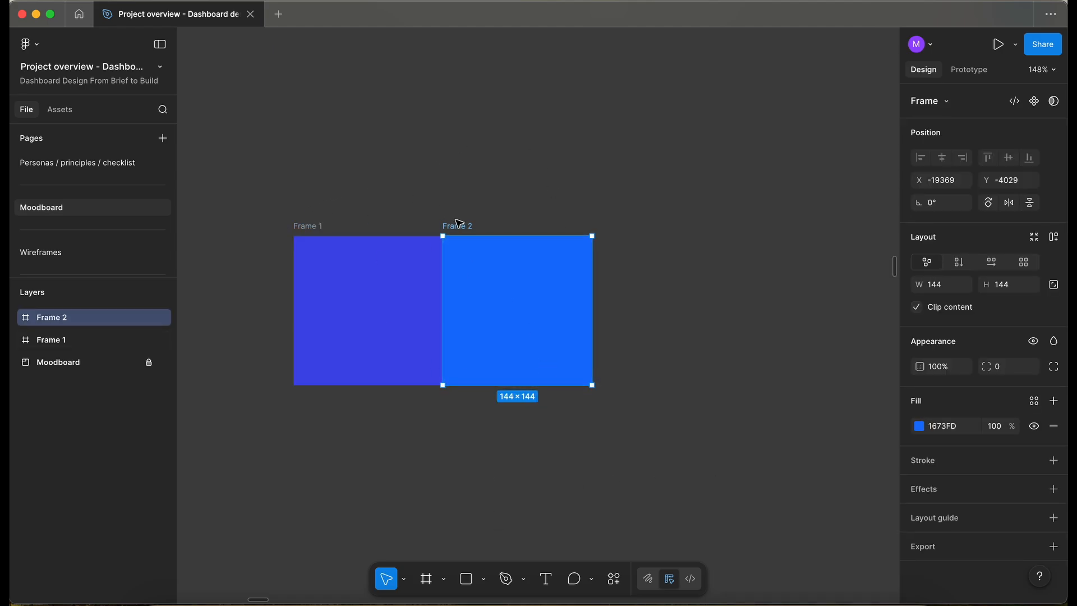
- Move the adjusted blue frame away from the original, delete the original swatch frame and reselect the remaining one
{"action": "left_click_drag", "start_coordinate": [469, 226], "coordinate": [534, 108]}
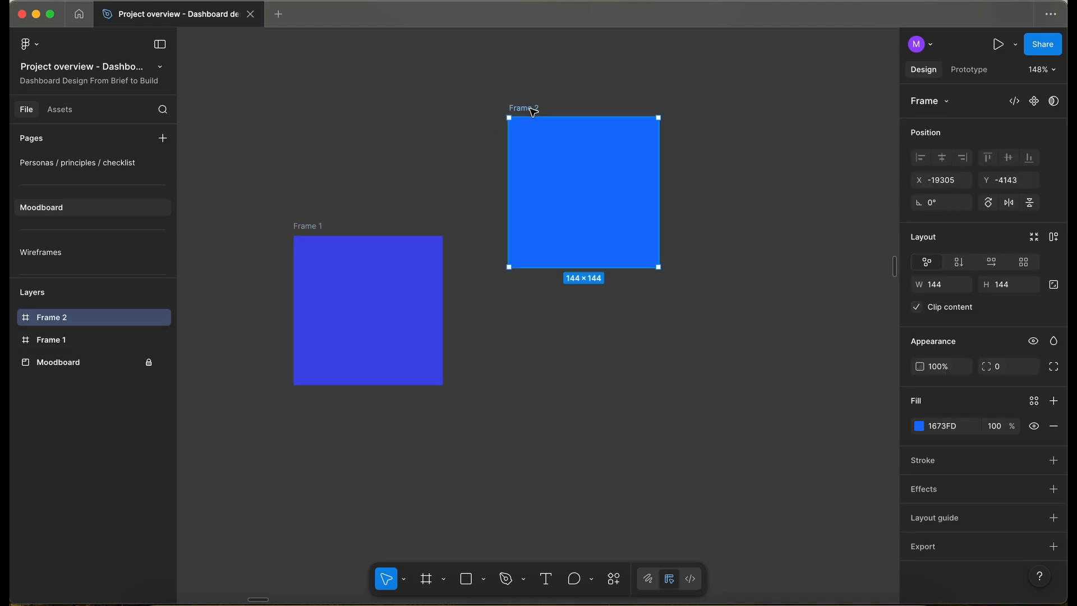
{"action": "left_click", "coordinate": [311, 227]}
{"action": "key", "text": "Delete"}
{"action": "left_click", "coordinate": [525, 108]}
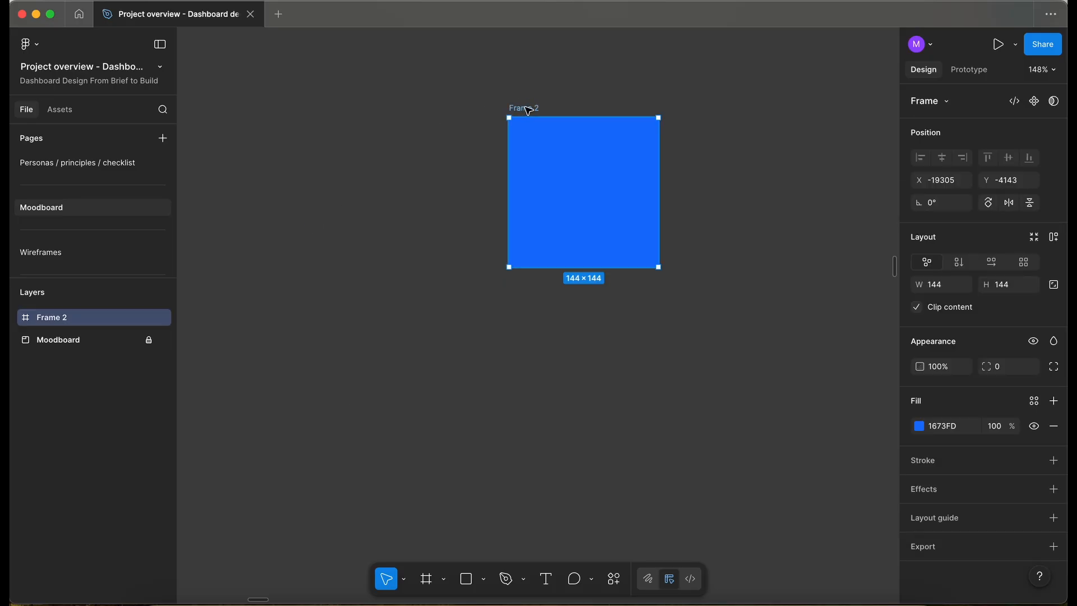
- Move the blue frame into the empty canvas area beside the Colour palettes references
{"action": "scroll", "coordinate": [528, 111], "scroll_direction": "down", "scroll_amount": 15}
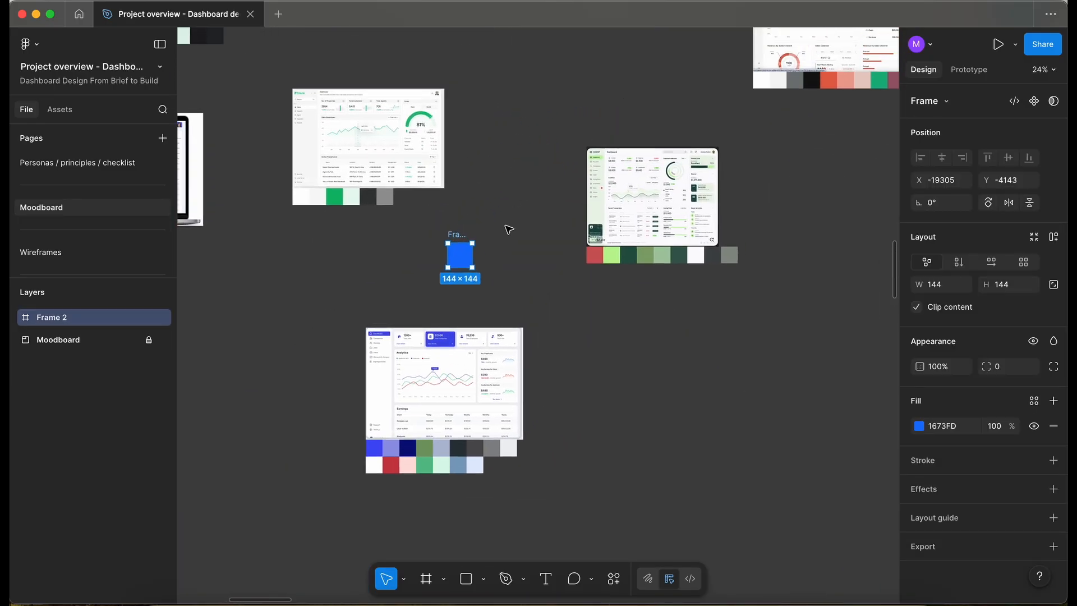
{"action": "scroll", "coordinate": [456, 261], "scroll_direction": "down", "scroll_amount": 2}
{"action": "left_click_drag", "start_coordinate": [456, 261], "coordinate": [704, 283]}
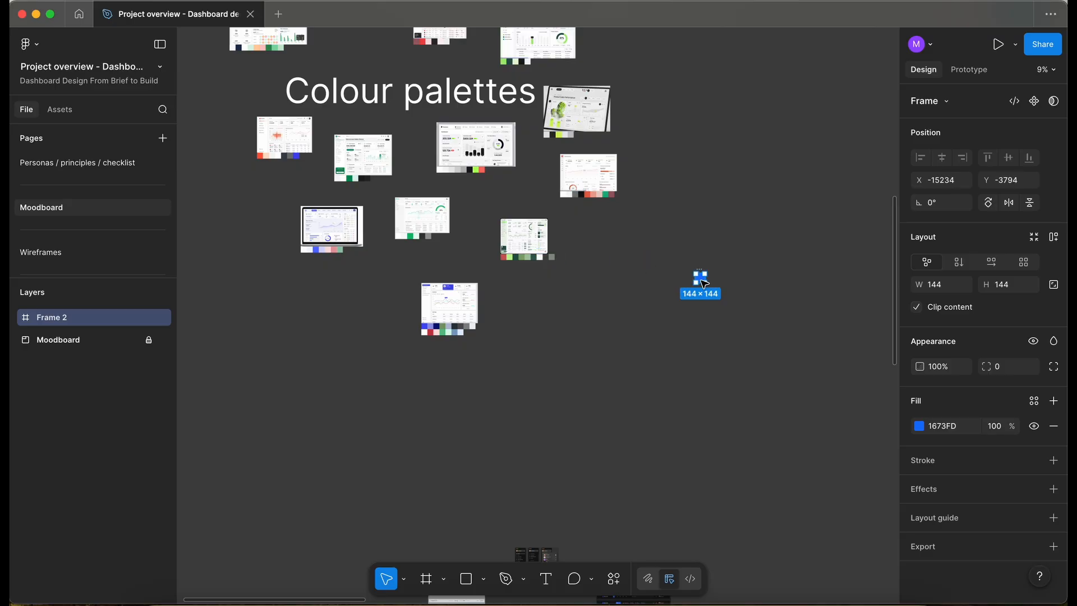
- Survey the Colour palettes references, comparing the accent and status colours in their dashboards and swatches
{"action": "scroll", "coordinate": [528, 233], "scroll_direction": "up", "scroll_amount": 3}
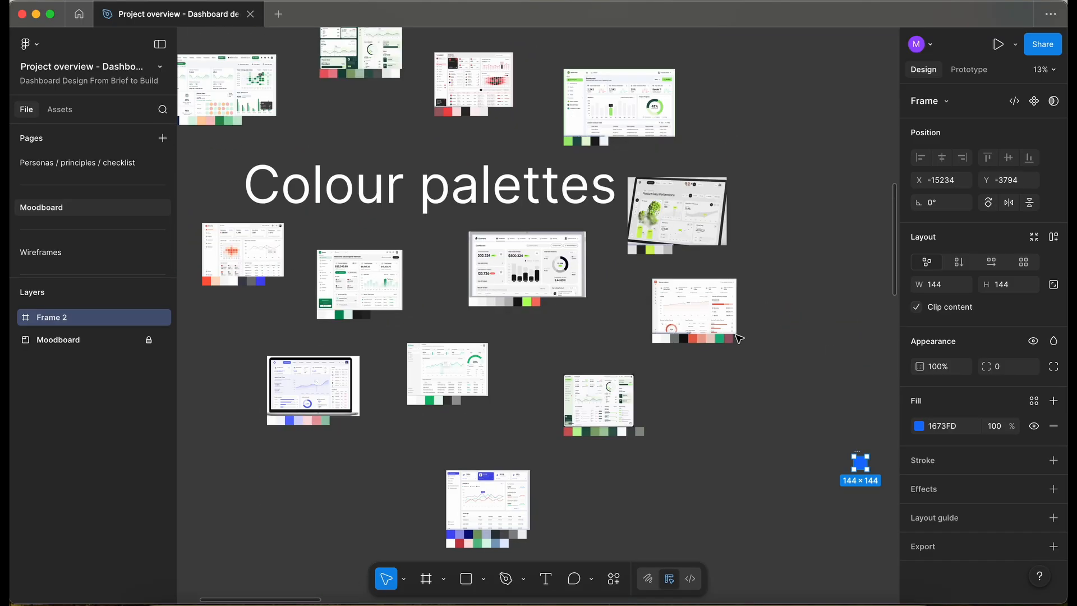
{"action": "scroll", "coordinate": [738, 338], "scroll_direction": "left", "scroll_amount": 2}
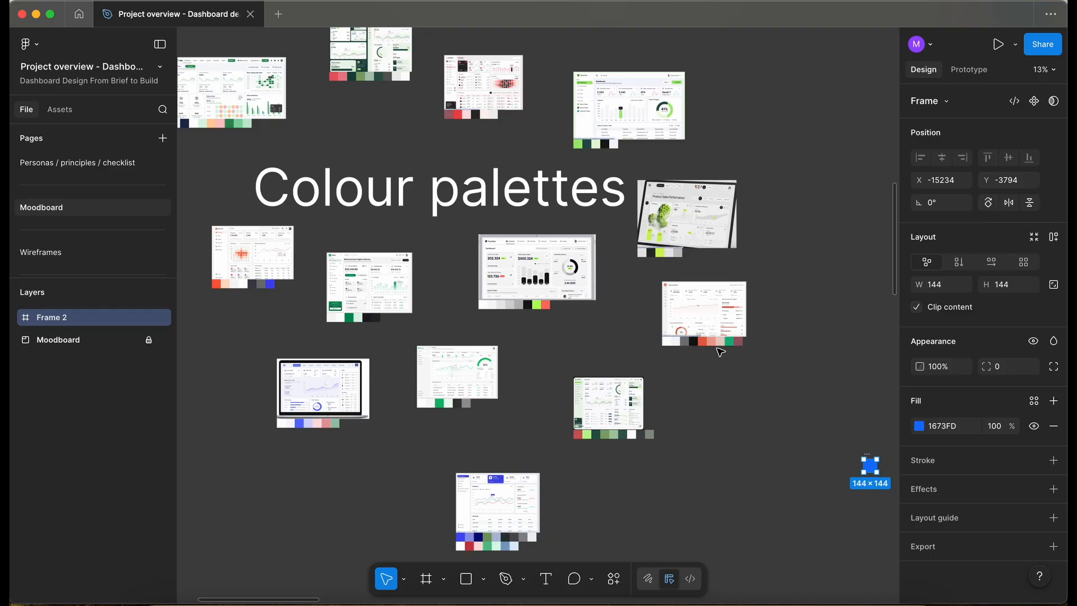
{"action": "scroll", "coordinate": [484, 329], "scroll_direction": "up", "scroll_amount": 3}
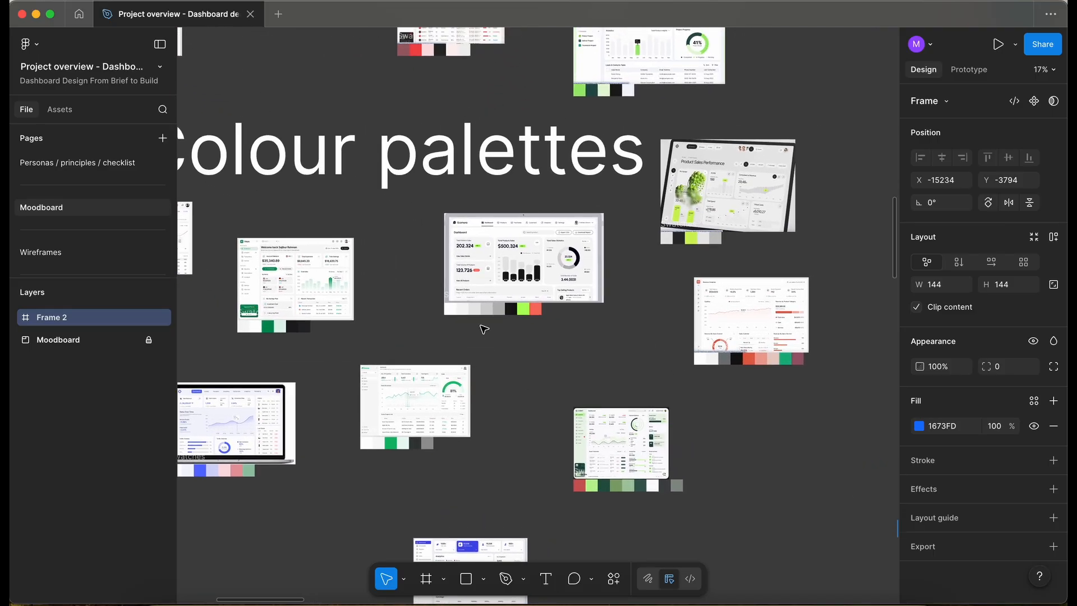
{"action": "scroll", "coordinate": [325, 190], "scroll_direction": "up", "scroll_amount": 5}
{"action": "scroll", "coordinate": [325, 189], "scroll_direction": "left", "scroll_amount": 3}
{"action": "scroll", "coordinate": [325, 189], "scroll_direction": "down", "scroll_amount": 1}
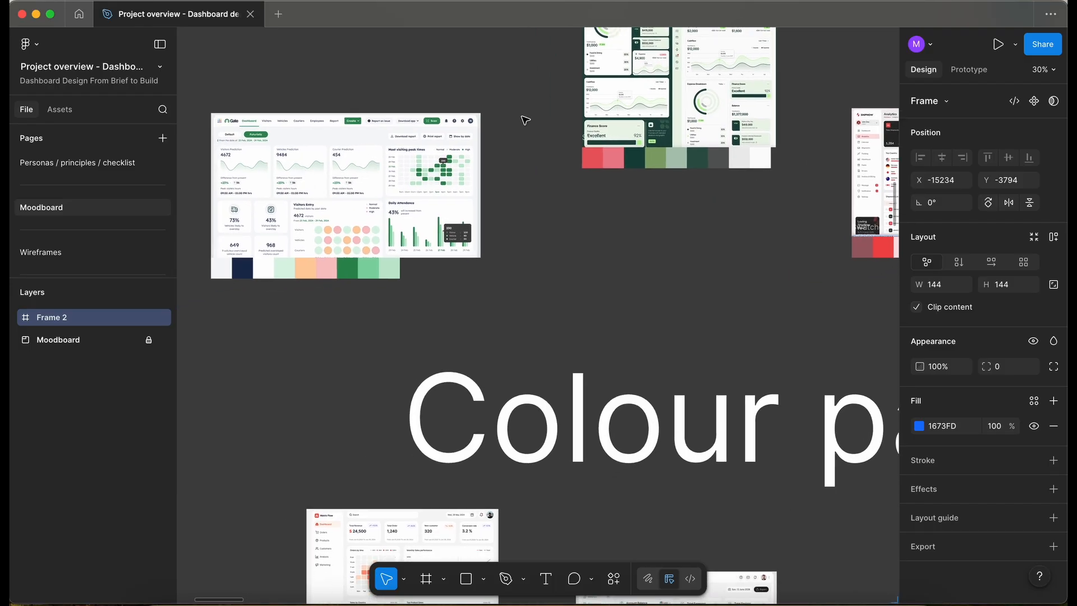
{"action": "scroll", "coordinate": [522, 118], "scroll_direction": "right", "scroll_amount": 10}
{"action": "scroll", "coordinate": [521, 118], "scroll_direction": "up", "scroll_amount": 1}
{"action": "scroll", "coordinate": [524, 119], "scroll_direction": "right", "scroll_amount": 15}
{"action": "scroll", "coordinate": [524, 119], "scroll_direction": "down", "scroll_amount": 2}
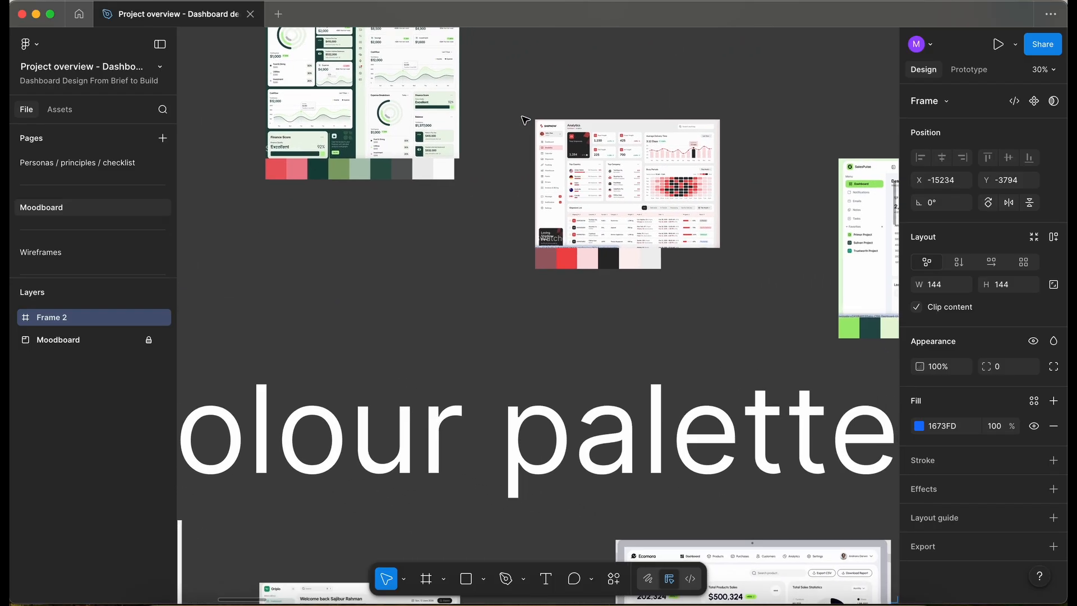
- Examine the ShipNow analytics reference up close for its positive and negative percentage colours on the freight cards
{"action": "scroll", "coordinate": [268, 95], "scroll_direction": "up", "scroll_amount": 3}
{"action": "scroll", "coordinate": [268, 95], "scroll_direction": "up", "scroll_amount": 3}
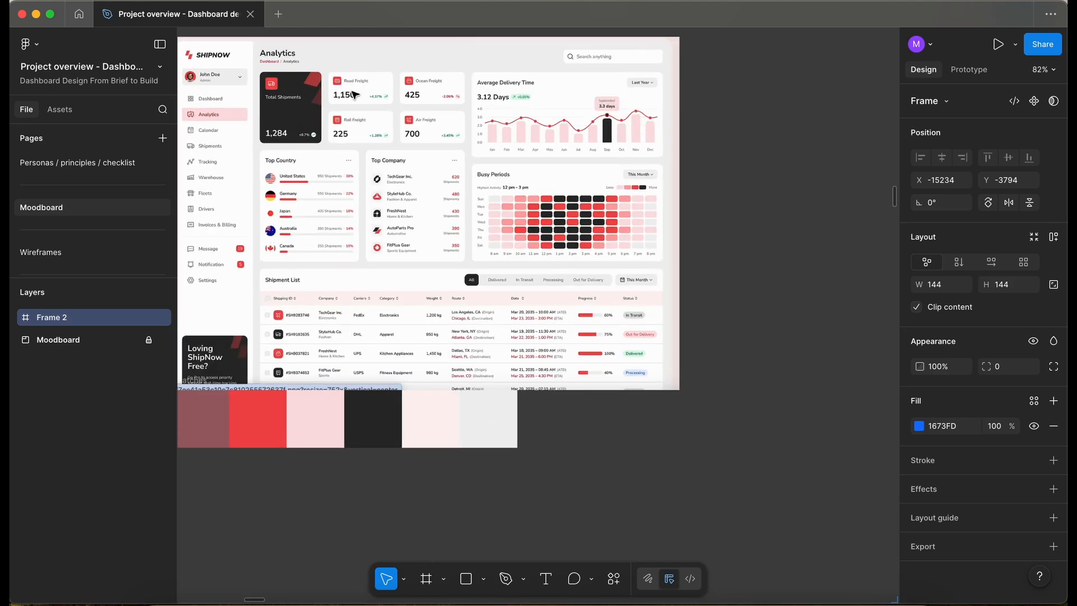
{"action": "scroll", "coordinate": [353, 95], "scroll_direction": "up", "scroll_amount": 3}
{"action": "scroll", "coordinate": [356, 95], "scroll_direction": "up", "scroll_amount": 1}
{"action": "scroll", "coordinate": [356, 95], "scroll_direction": "left", "scroll_amount": 1}
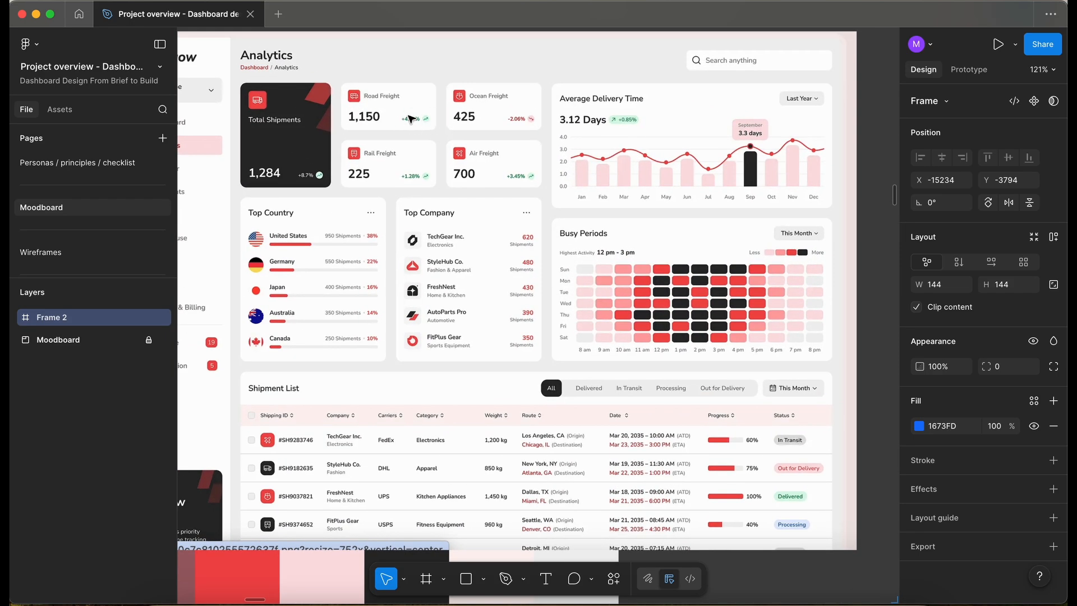
{"action": "scroll", "coordinate": [409, 116], "scroll_direction": "up", "scroll_amount": 4}
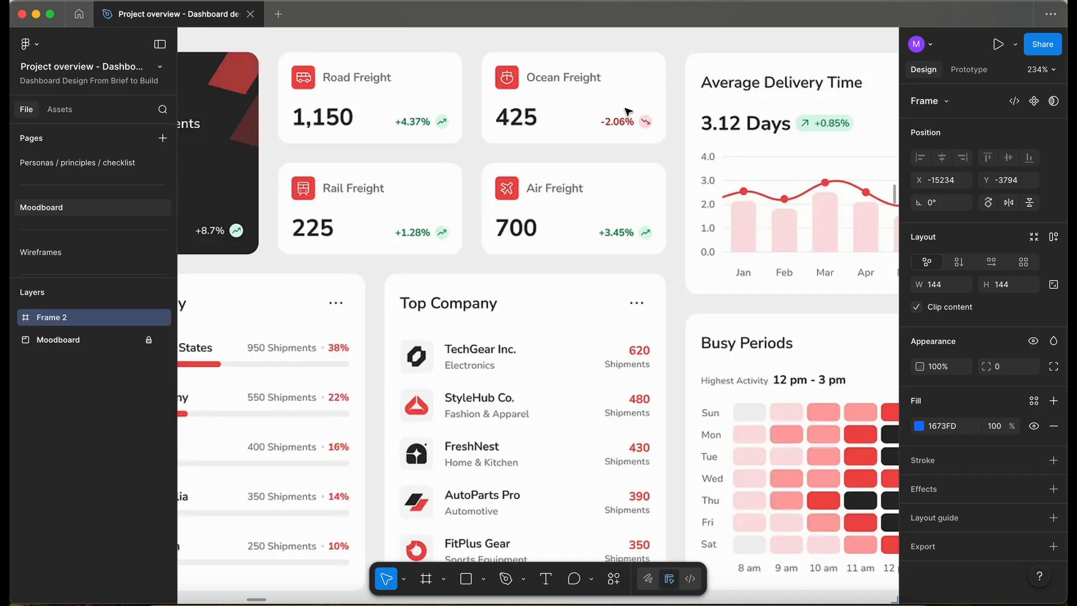
{"action": "scroll", "coordinate": [614, 129], "scroll_direction": "down", "scroll_amount": 4}
{"action": "scroll", "coordinate": [617, 131], "scroll_direction": "up", "scroll_amount": 4}
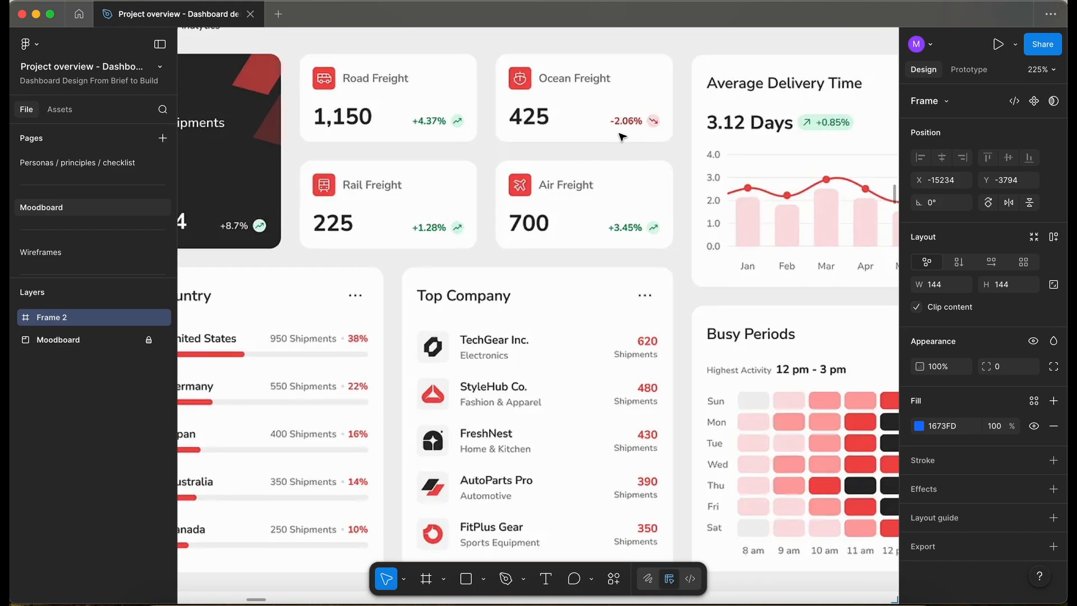
- Examine the trend indicator colours on the metric cards of the SalesPulse and Revenue Analytics references
{"action": "scroll", "coordinate": [625, 133], "scroll_direction": "down", "scroll_amount": 8}
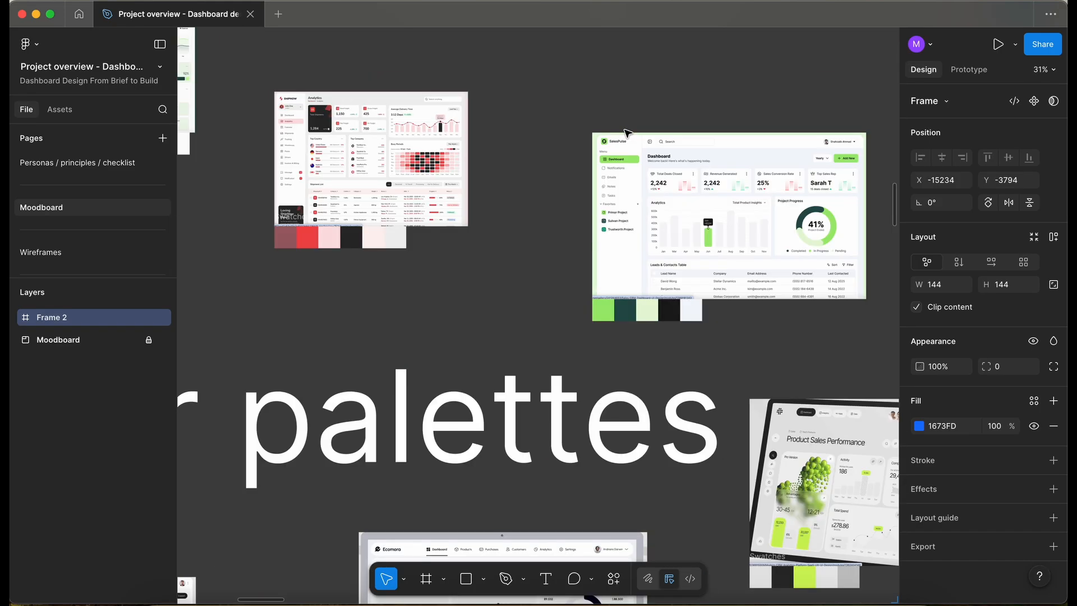
{"action": "scroll", "coordinate": [711, 149], "scroll_direction": "up", "scroll_amount": 5}
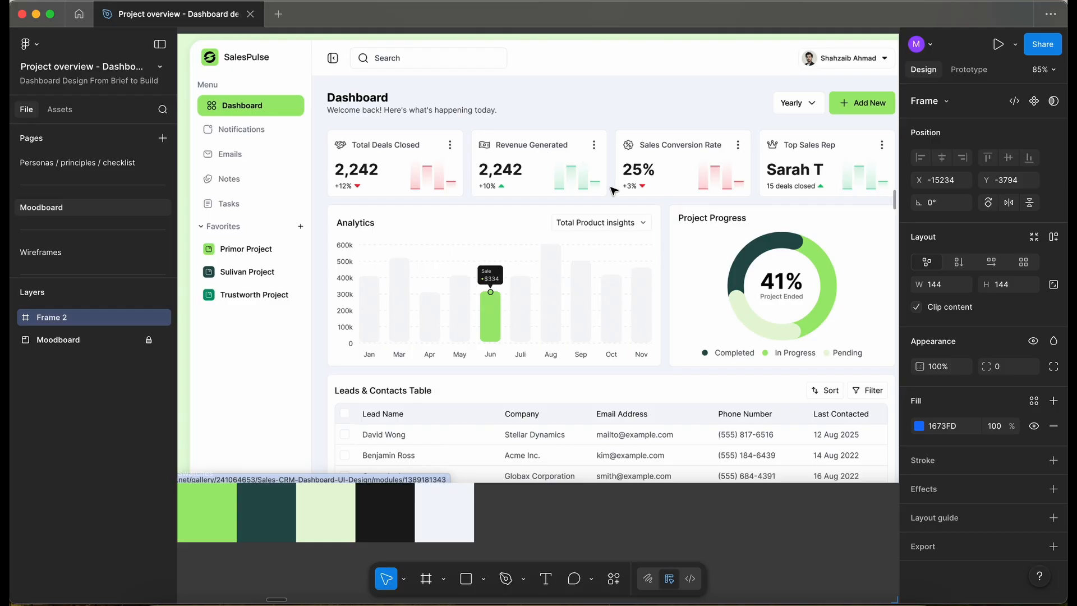
{"action": "scroll", "coordinate": [612, 190], "scroll_direction": "down", "scroll_amount": 6}
{"action": "scroll", "coordinate": [613, 189], "scroll_direction": "down", "scroll_amount": 5}
{"action": "scroll", "coordinate": [613, 190], "scroll_direction": "down", "scroll_amount": 2}
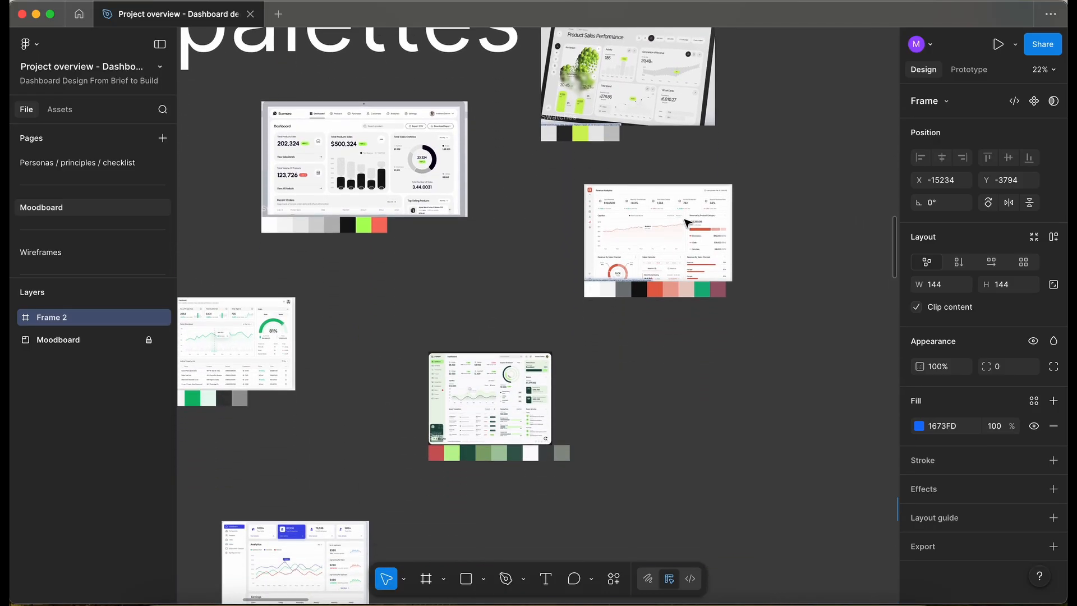
{"action": "scroll", "coordinate": [686, 223], "scroll_direction": "up", "scroll_amount": 10}
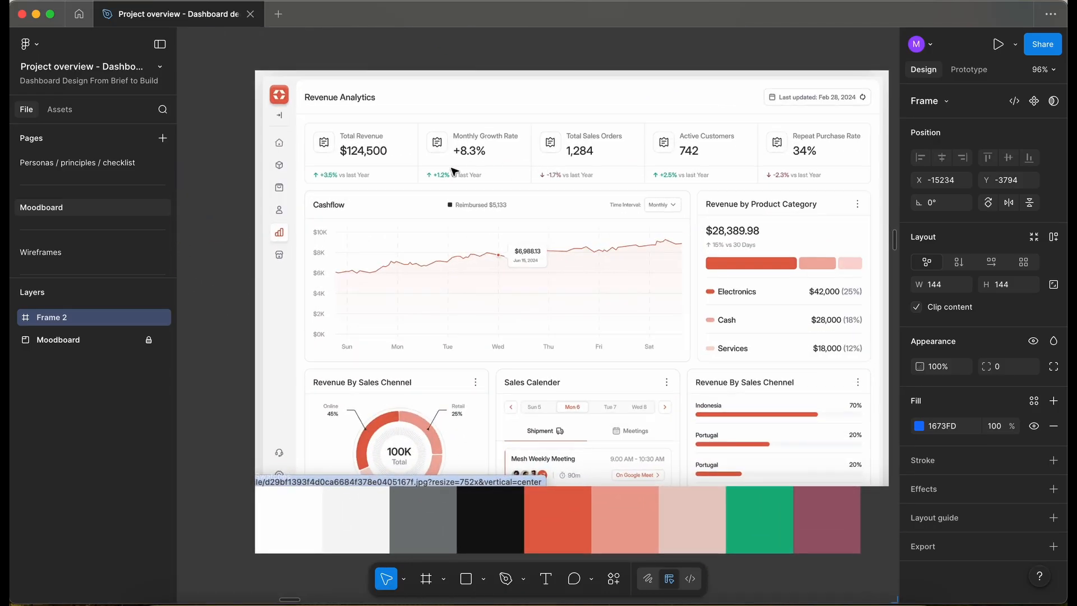
{"action": "scroll", "coordinate": [619, 187], "scroll_direction": "down", "scroll_amount": 4}
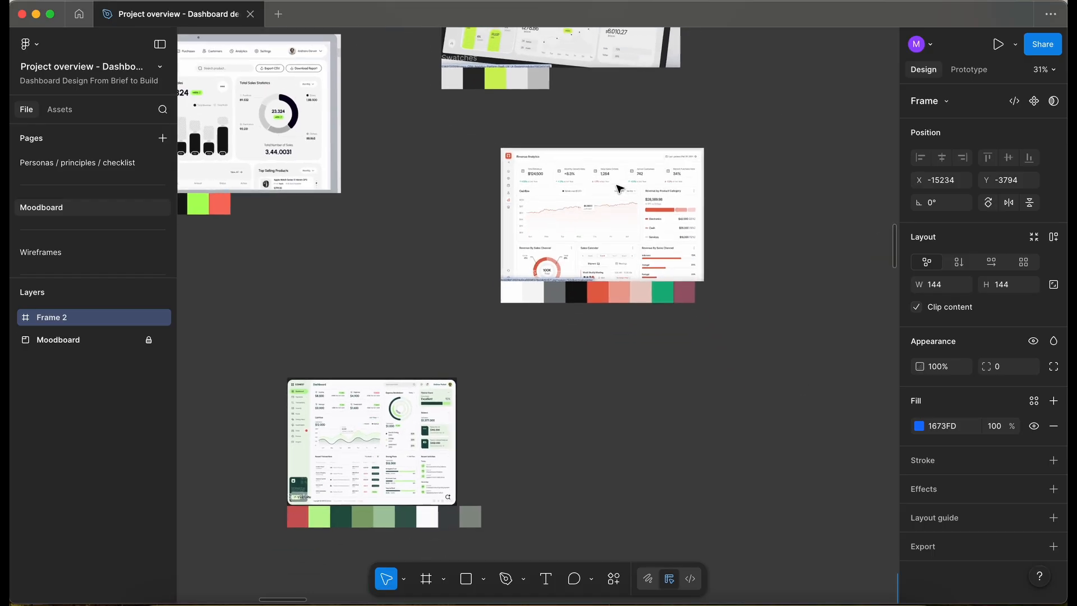
- Inspect the percentage badges and swatches of the grey product sales dashboard in the Colour palettes group
{"action": "scroll", "coordinate": [619, 188], "scroll_direction": "left", "scroll_amount": 5}
{"action": "scroll", "coordinate": [399, 238], "scroll_direction": "up", "scroll_amount": 4}
{"action": "scroll", "coordinate": [399, 238], "scroll_direction": "up", "scroll_amount": 3}
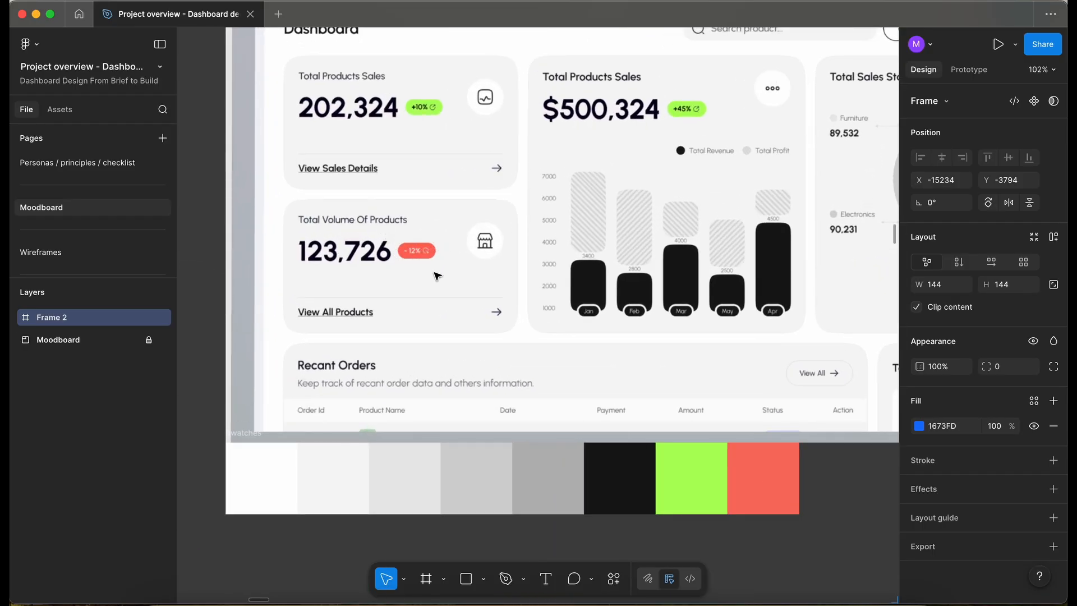
{"action": "scroll", "coordinate": [436, 276], "scroll_direction": "down", "scroll_amount": 6}
{"action": "scroll", "coordinate": [435, 275], "scroll_direction": "down", "scroll_amount": 8}
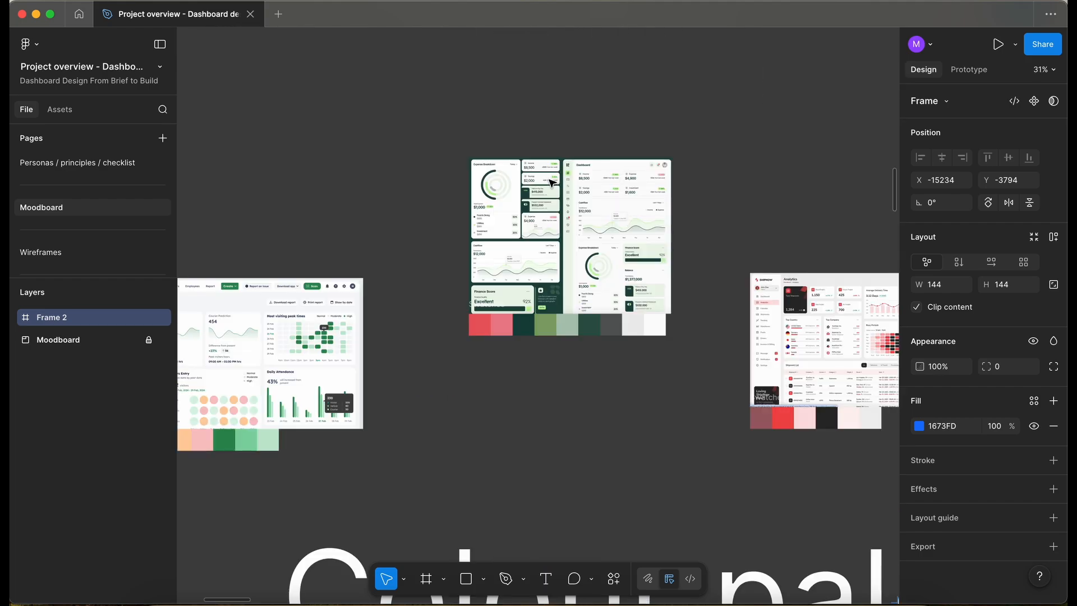
- Survey the Dashboard UIs references for the colours they use in charts, cards and status indicators
{"action": "scroll", "coordinate": [551, 182], "scroll_direction": "down", "scroll_amount": 5}
{"action": "scroll", "coordinate": [550, 180], "scroll_direction": "down", "scroll_amount": 10}
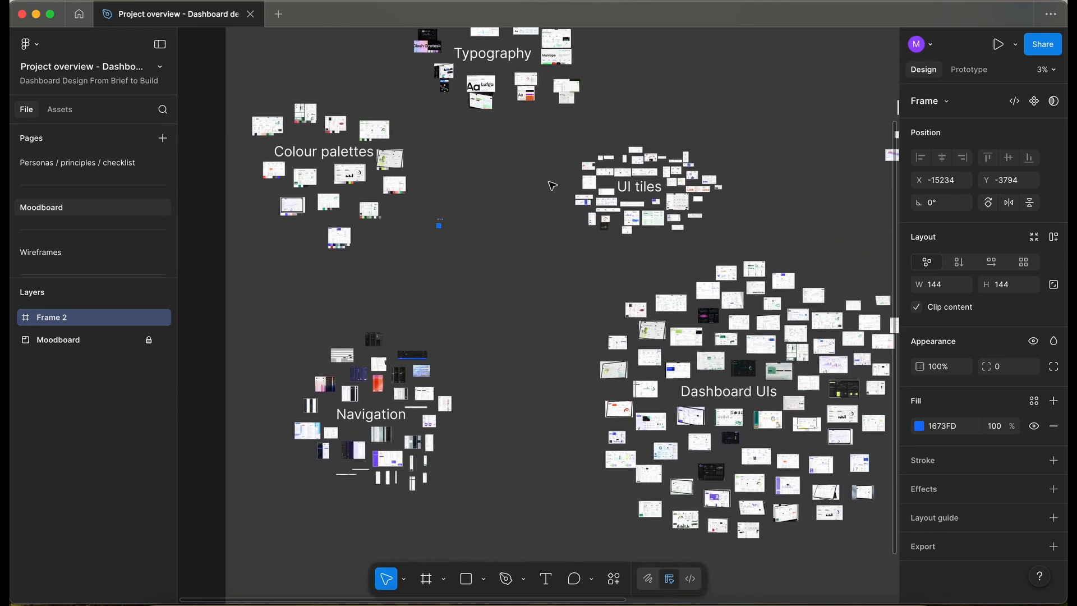
{"action": "scroll", "coordinate": [552, 185], "scroll_direction": "right", "scroll_amount": 5}
{"action": "scroll", "coordinate": [572, 207], "scroll_direction": "down", "scroll_amount": 3}
{"action": "scroll", "coordinate": [576, 215], "scroll_direction": "up", "scroll_amount": 15}
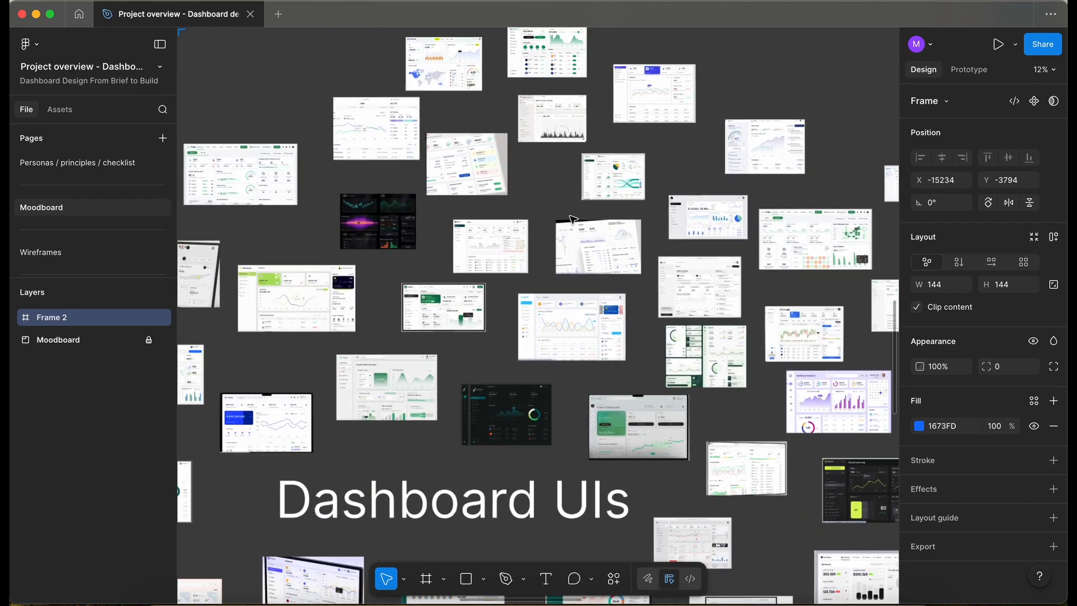
{"action": "scroll", "coordinate": [557, 153], "scroll_direction": "down", "scroll_amount": 6}
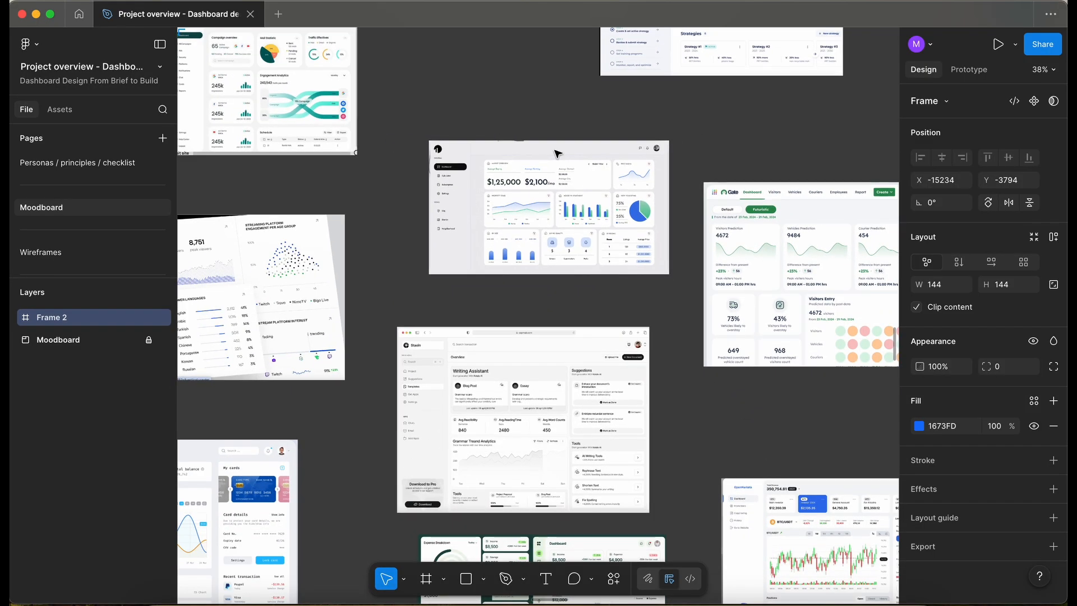
{"action": "scroll", "coordinate": [557, 153], "scroll_direction": "right", "scroll_amount": 4}
{"action": "scroll", "coordinate": [556, 153], "scroll_direction": "down", "scroll_amount": 3}
{"action": "scroll", "coordinate": [556, 153], "scroll_direction": "down", "scroll_amount": 1}
{"action": "scroll", "coordinate": [557, 153], "scroll_direction": "right", "scroll_amount": 1}
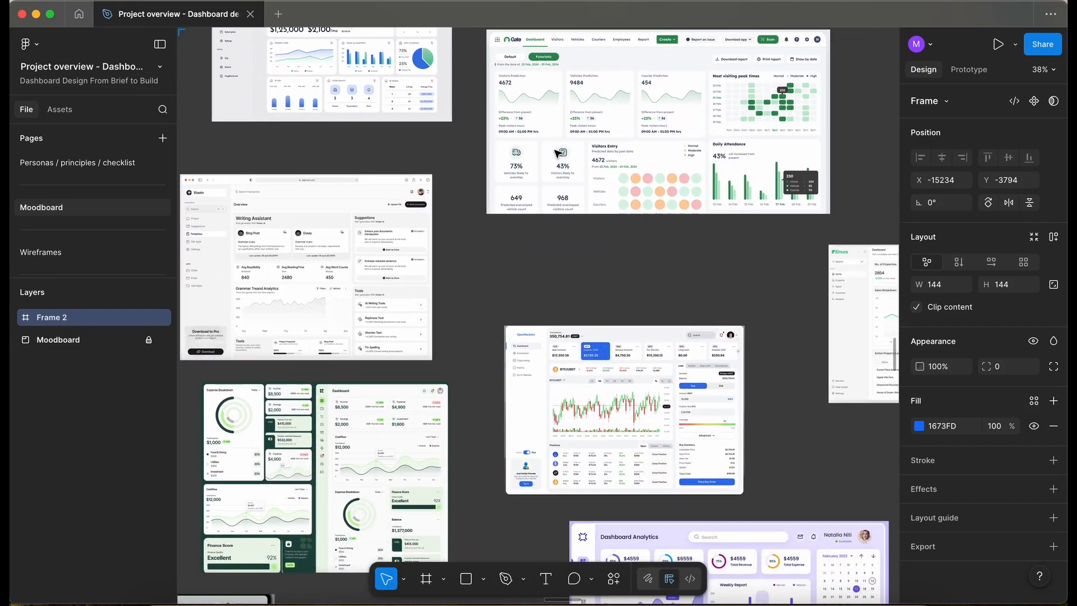
{"action": "scroll", "coordinate": [557, 153], "scroll_direction": "down", "scroll_amount": 5}
{"action": "scroll", "coordinate": [556, 153], "scroll_direction": "right", "scroll_amount": 4}
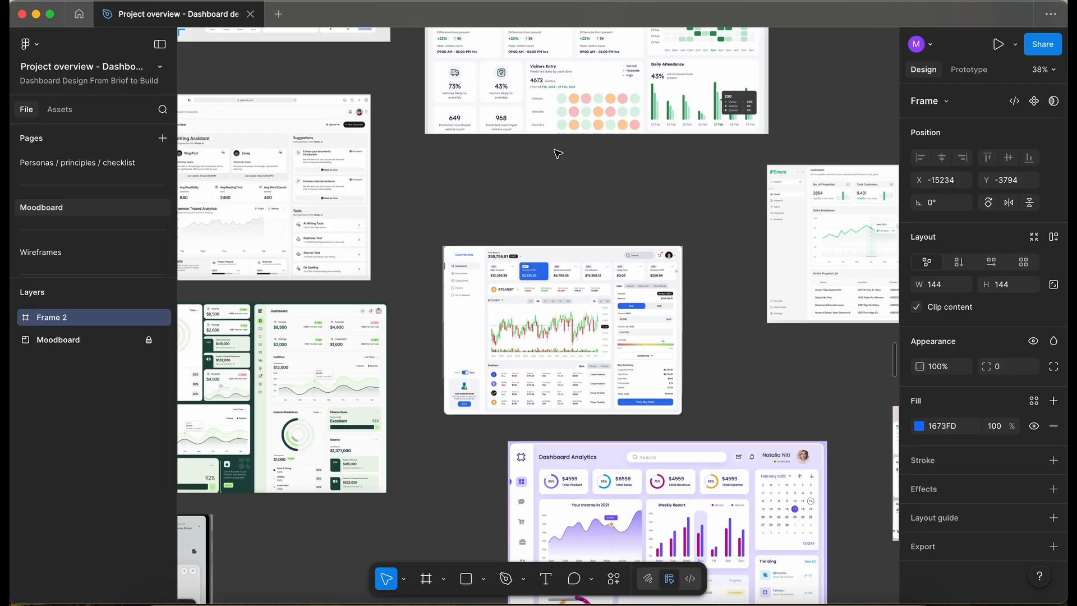
{"action": "scroll", "coordinate": [557, 153], "scroll_direction": "down", "scroll_amount": 3}
{"action": "scroll", "coordinate": [557, 153], "scroll_direction": "right", "scroll_amount": 3}
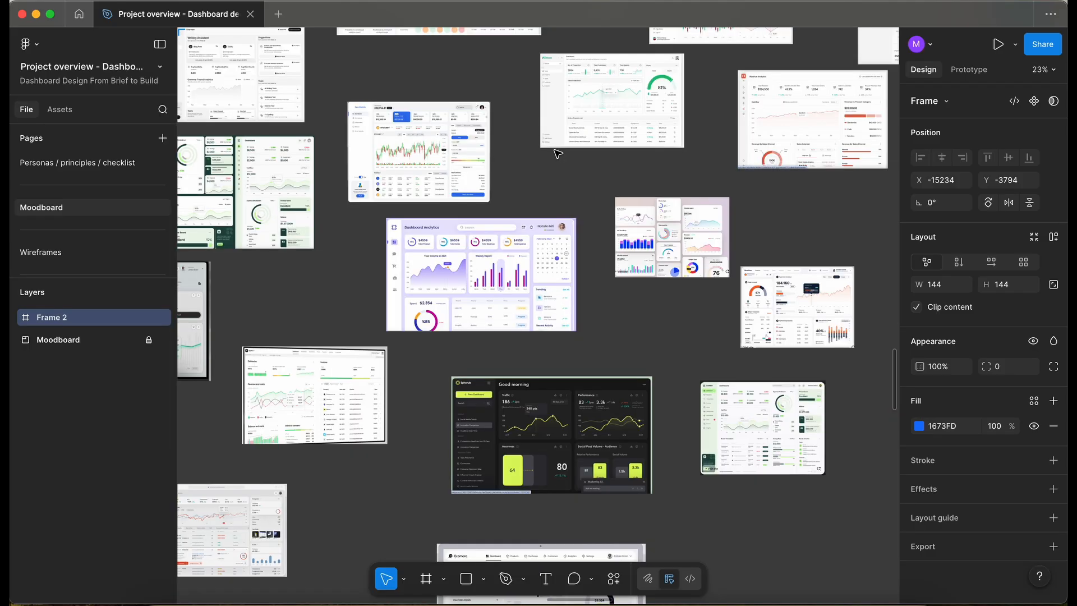
{"action": "scroll", "coordinate": [557, 153], "scroll_direction": "left", "scroll_amount": 15}
{"action": "scroll", "coordinate": [556, 153], "scroll_direction": "up", "scroll_amount": 5}
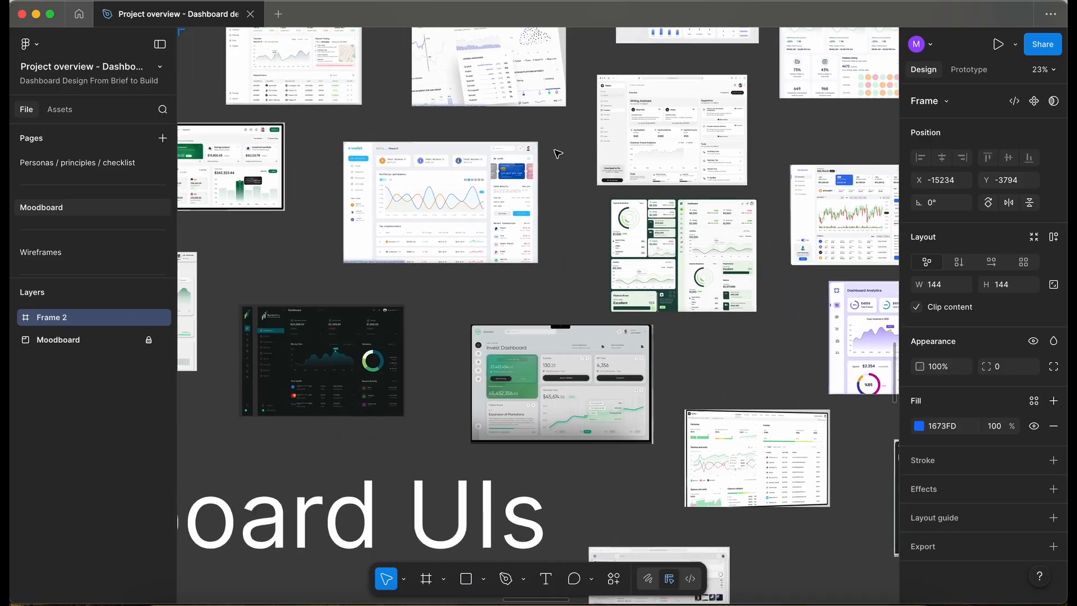
- Inspect the metric cards of the Daily and Gate dashboard references for their increase and decrease colours
{"action": "scroll", "coordinate": [455, 119], "scroll_direction": "up", "scroll_amount": 6}
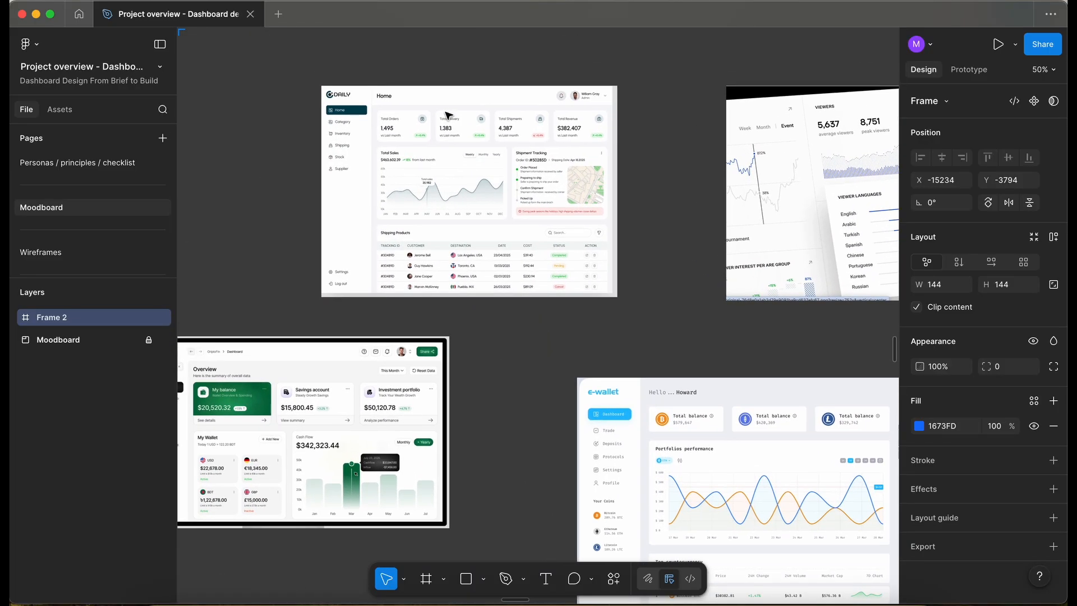
{"action": "scroll", "coordinate": [448, 115], "scroll_direction": "down", "scroll_amount": 6}
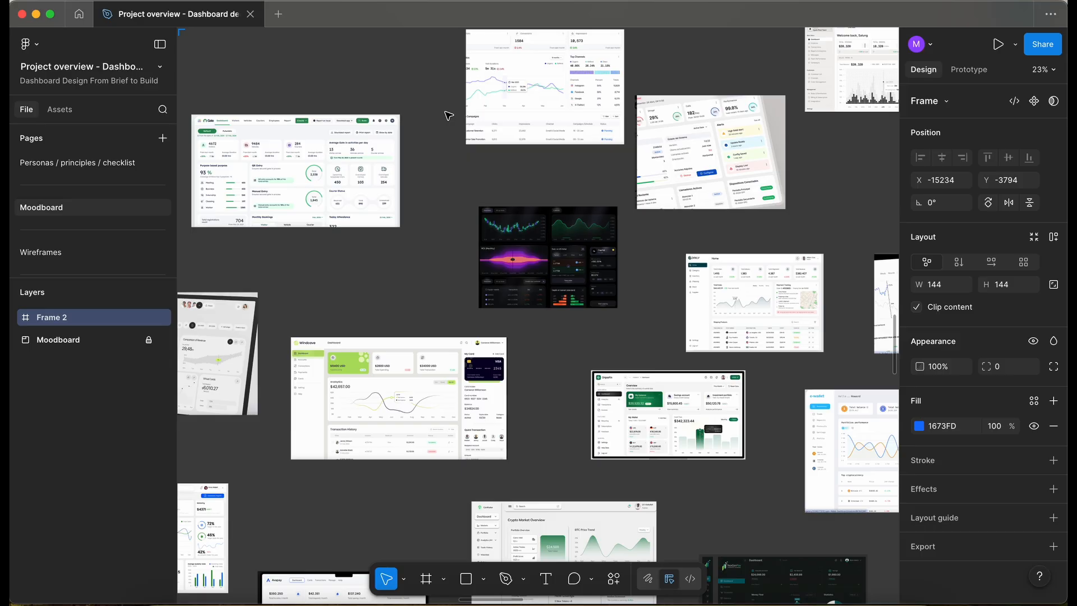
{"action": "scroll", "coordinate": [431, 135], "scroll_direction": "left", "scroll_amount": 5}
{"action": "scroll", "coordinate": [442, 160], "scroll_direction": "up", "scroll_amount": 6}
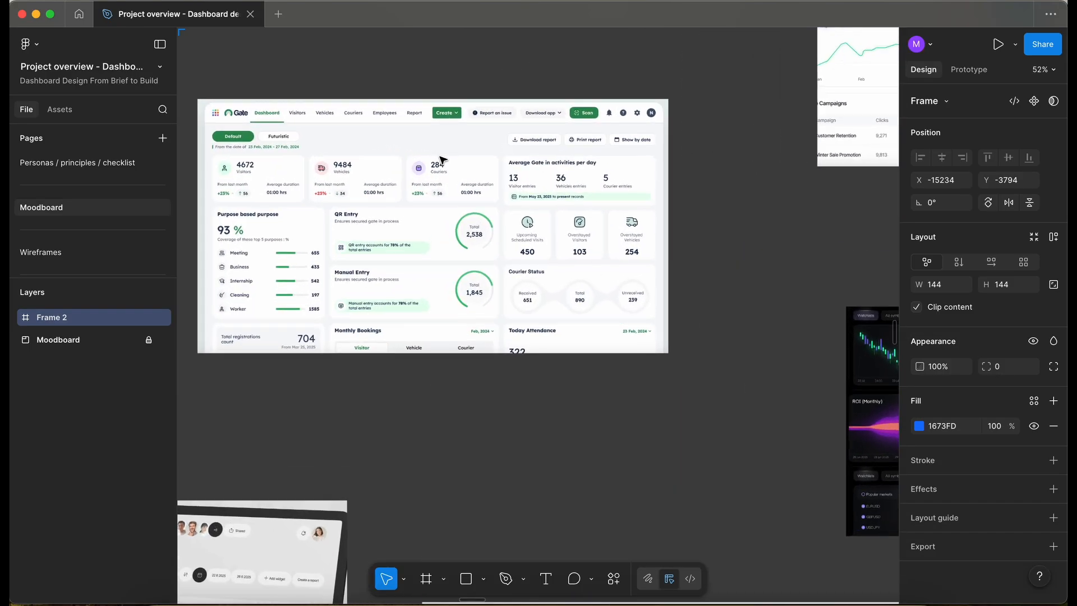
{"action": "scroll", "coordinate": [442, 161], "scroll_direction": "up", "scroll_amount": 3}
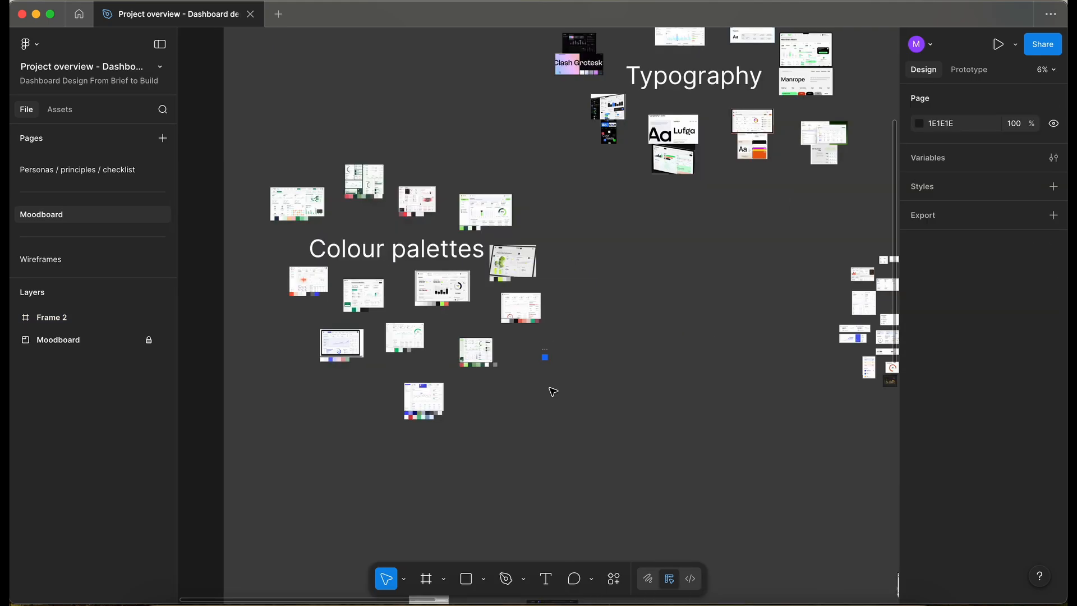
- Read the Visual Style & Brand Direction and Design System Considerations sections of the e-commerce design brief
{"action": "scroll", "coordinate": [553, 392], "scroll_direction": "up", "scroll_amount": 10}
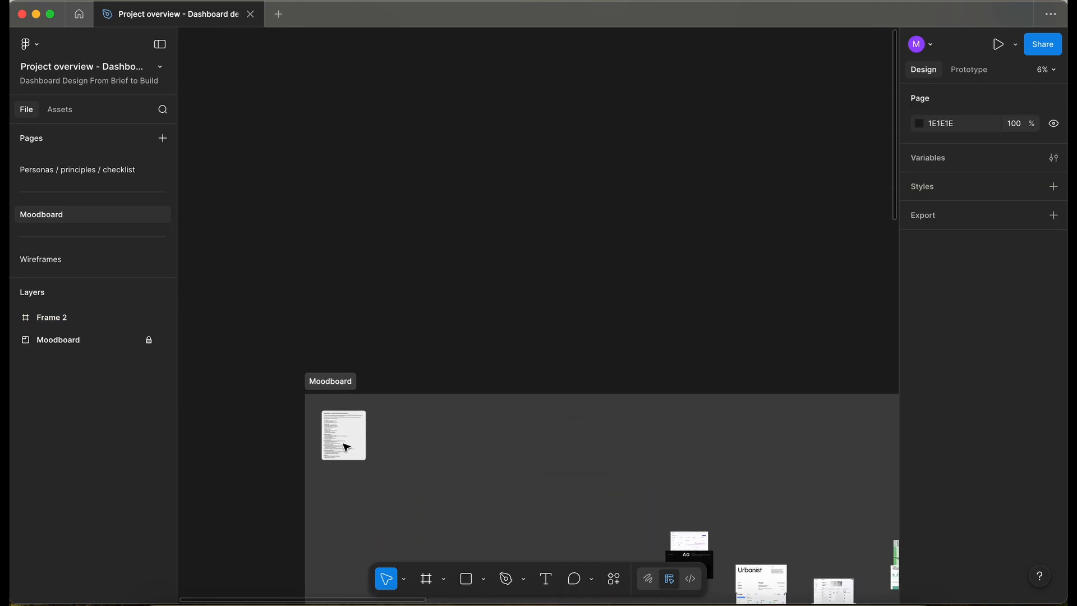
{"action": "scroll", "coordinate": [345, 447], "scroll_direction": "up", "scroll_amount": 10}
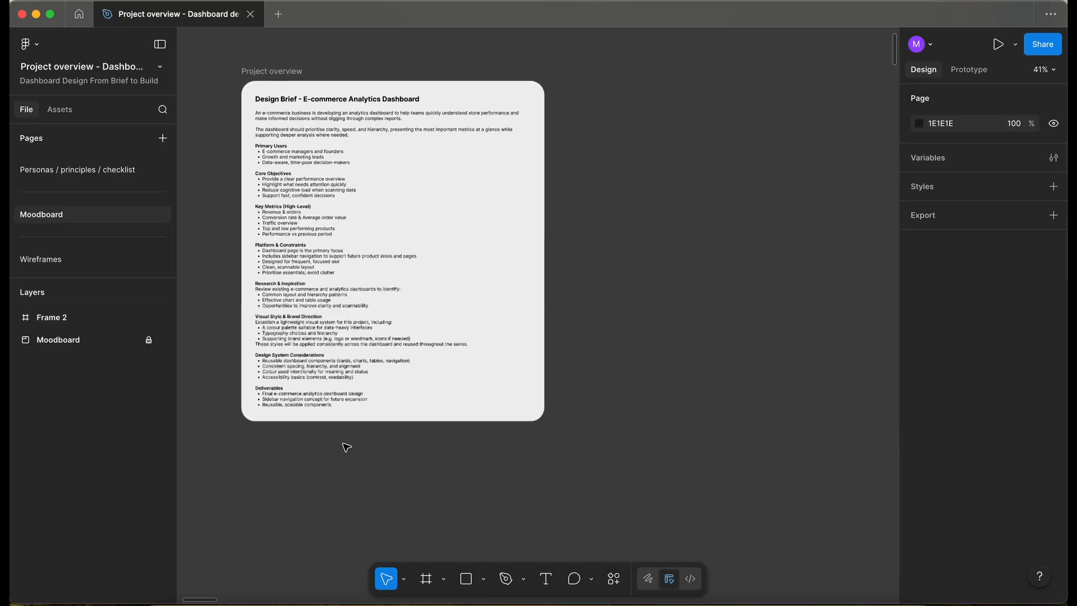
{"action": "scroll", "coordinate": [346, 447], "scroll_direction": "up", "scroll_amount": 5}
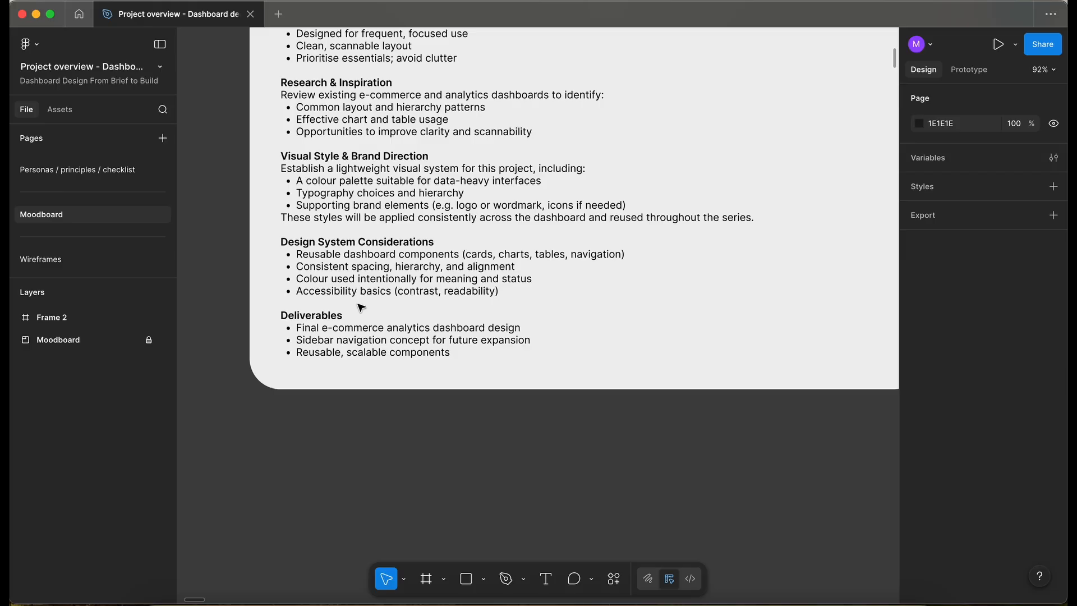
- Return to the Colour palettes references and select the blue frame beside them
{"action": "scroll", "coordinate": [360, 300], "scroll_direction": "down", "scroll_amount": 10}
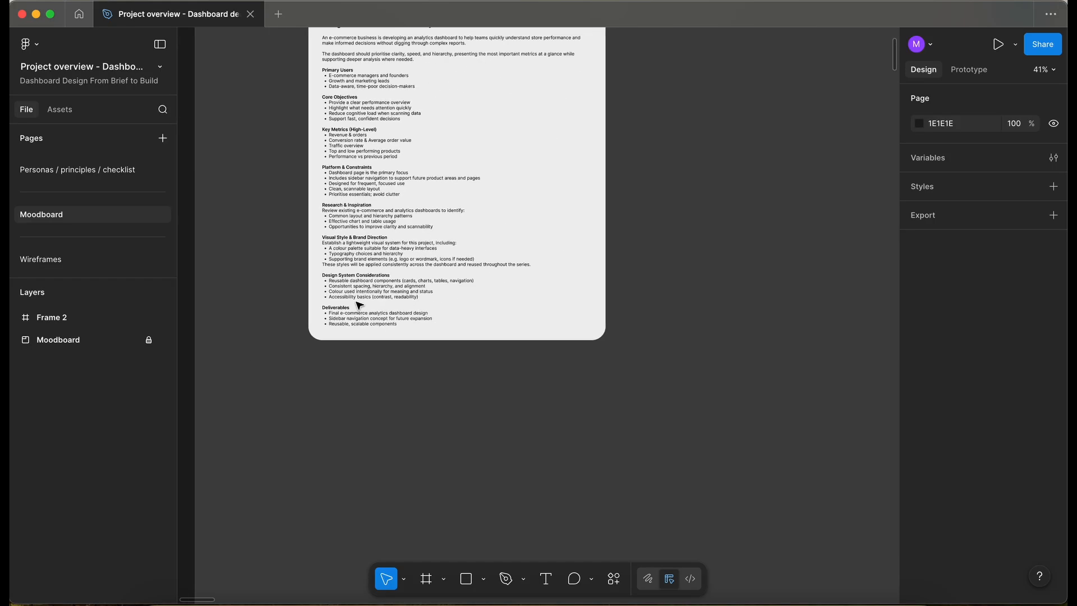
{"action": "scroll", "coordinate": [357, 303], "scroll_direction": "down", "scroll_amount": 10}
{"action": "scroll", "coordinate": [359, 304], "scroll_direction": "down", "scroll_amount": 5}
{"action": "scroll", "coordinate": [359, 305], "scroll_direction": "right", "scroll_amount": 3}
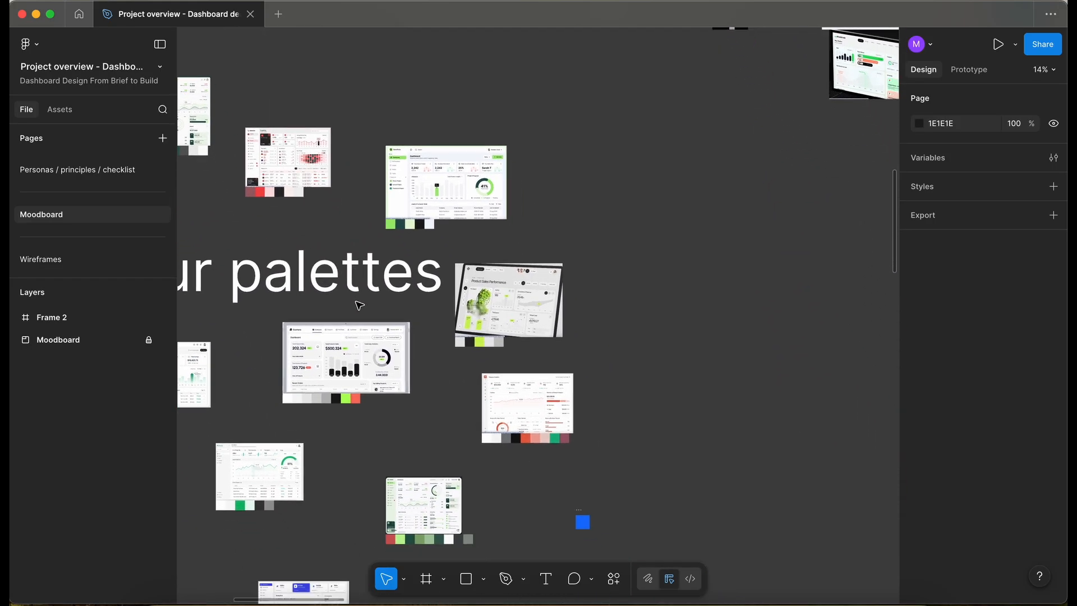
{"action": "left_click_drag", "start_coordinate": [511, 415], "coordinate": [612, 525]}
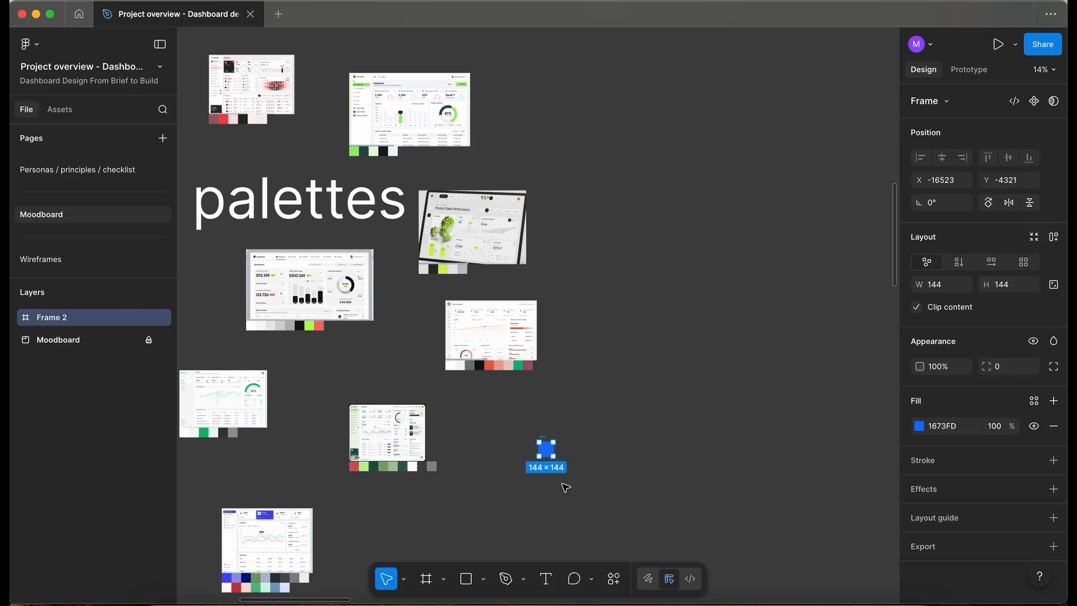
- Cut the blue 144 × 144 frame from the canvas beside the Colour palettes references
{"action": "scroll", "coordinate": [566, 487], "scroll_direction": "down", "scroll_amount": 3}
{"action": "scroll", "coordinate": [565, 487], "scroll_direction": "down", "scroll_amount": 2}
{"action": "scroll", "coordinate": [565, 487], "scroll_direction": "left", "scroll_amount": 2}
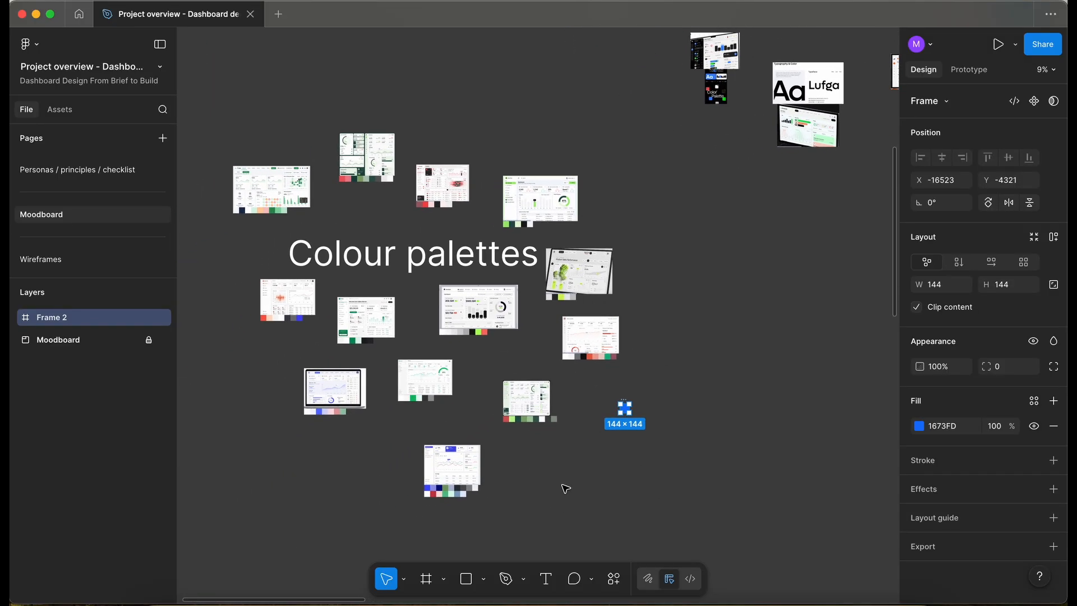
{"action": "scroll", "coordinate": [565, 488], "scroll_direction": "right", "scroll_amount": 1}
{"action": "scroll", "coordinate": [565, 489], "scroll_direction": "up", "scroll_amount": 1}
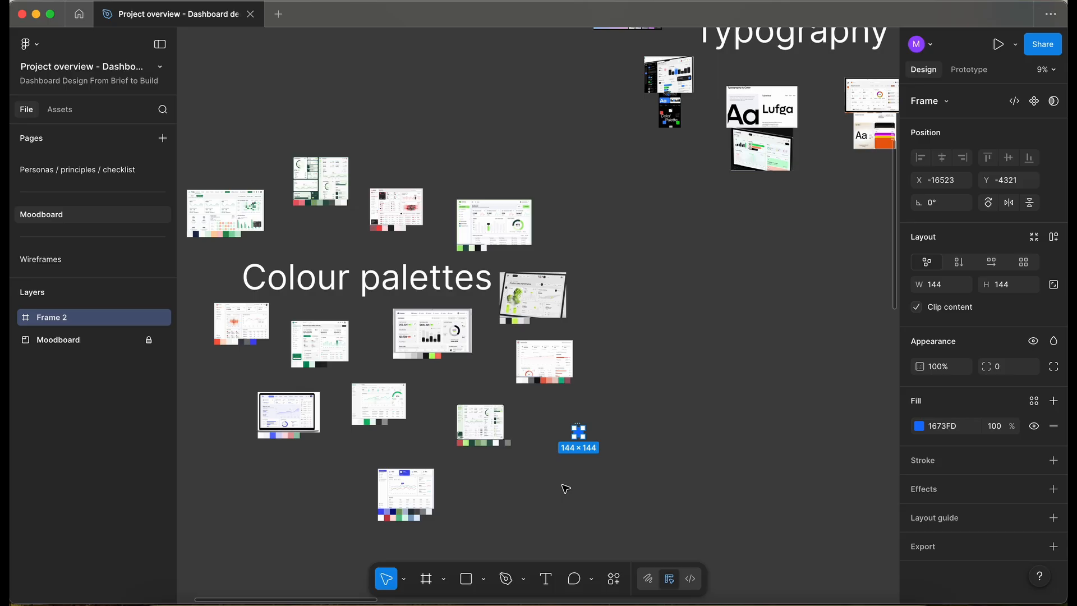
{"action": "key", "text": "Delete"}
- Go to the Colour palette page and rename it as Colour
{"action": "scroll", "coordinate": [94, 248], "scroll_direction": "down", "scroll_amount": 1}
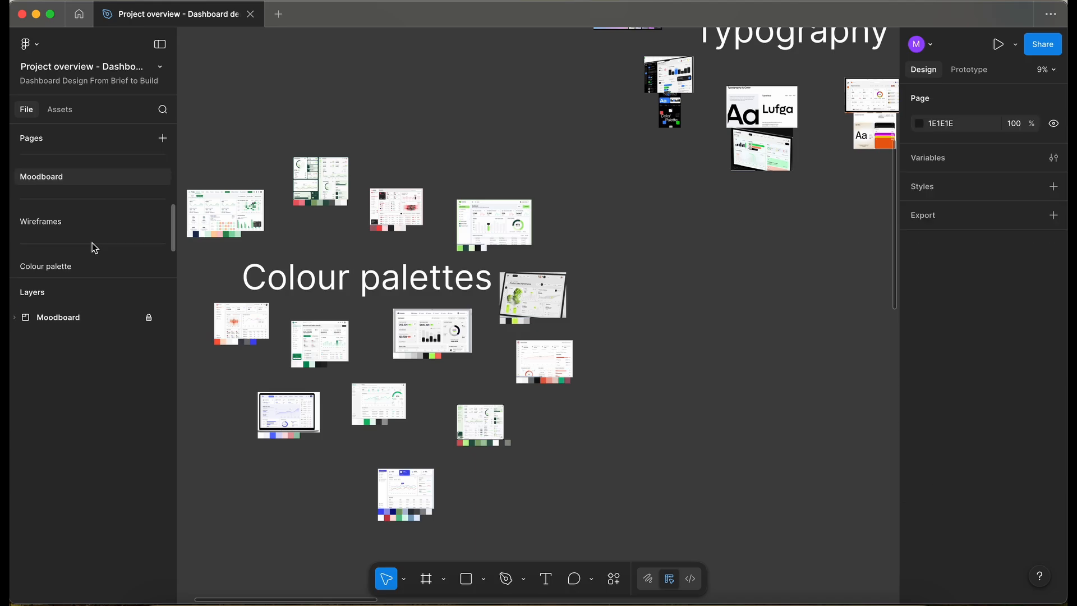
{"action": "scroll", "coordinate": [93, 251], "scroll_direction": "down", "scroll_amount": 1}
{"action": "left_click", "coordinate": [72, 254]}
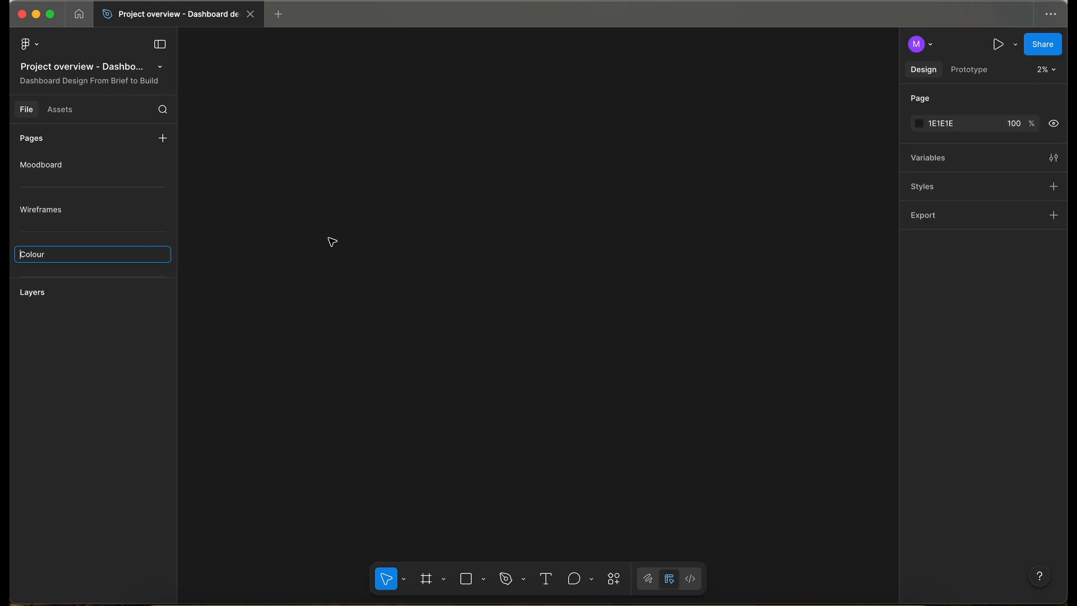
{"action": "left_click", "coordinate": [333, 242]}
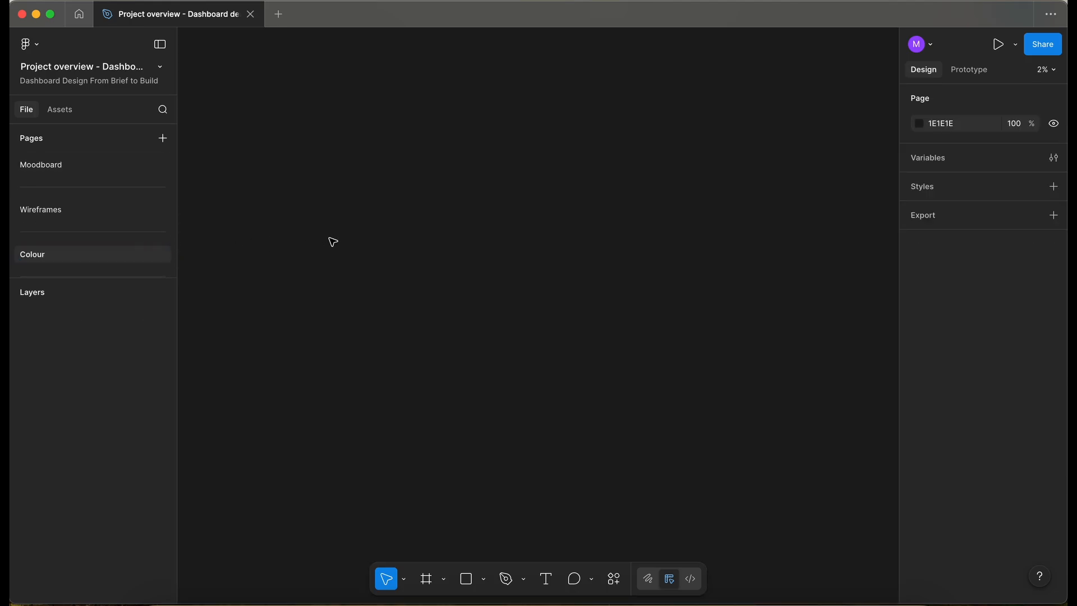
- Paste the blue frame onto the empty Colour page and name it Primary
{"action": "key", "text": "super+v"}
{"action": "scroll", "coordinate": [452, 272], "scroll_direction": "down", "scroll_amount": 5}
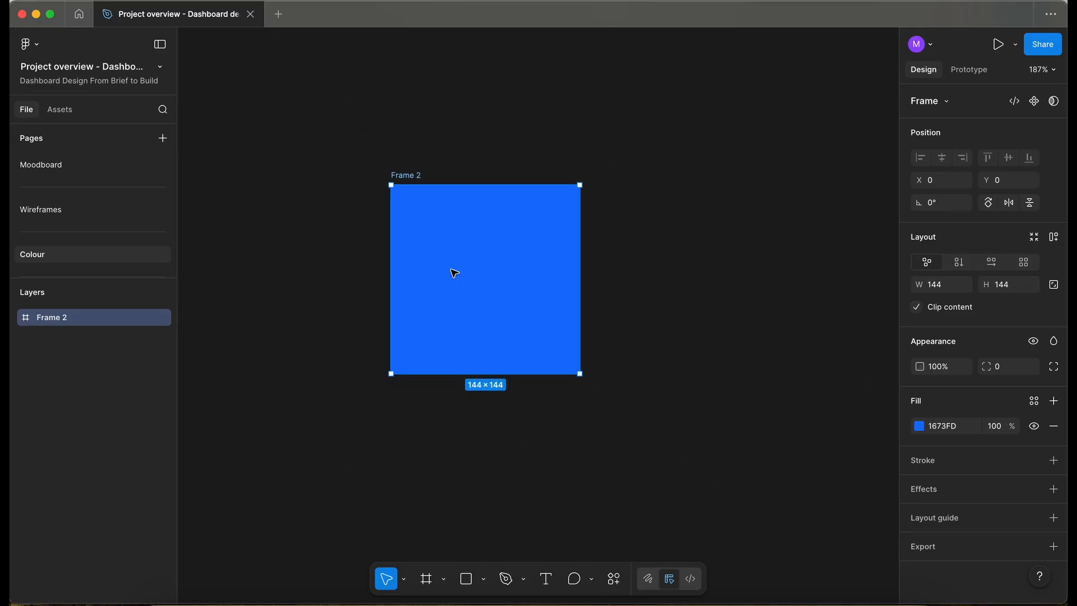
{"action": "scroll", "coordinate": [452, 272], "scroll_direction": "down", "scroll_amount": 2}
{"action": "double_click", "coordinate": [309, 260]}
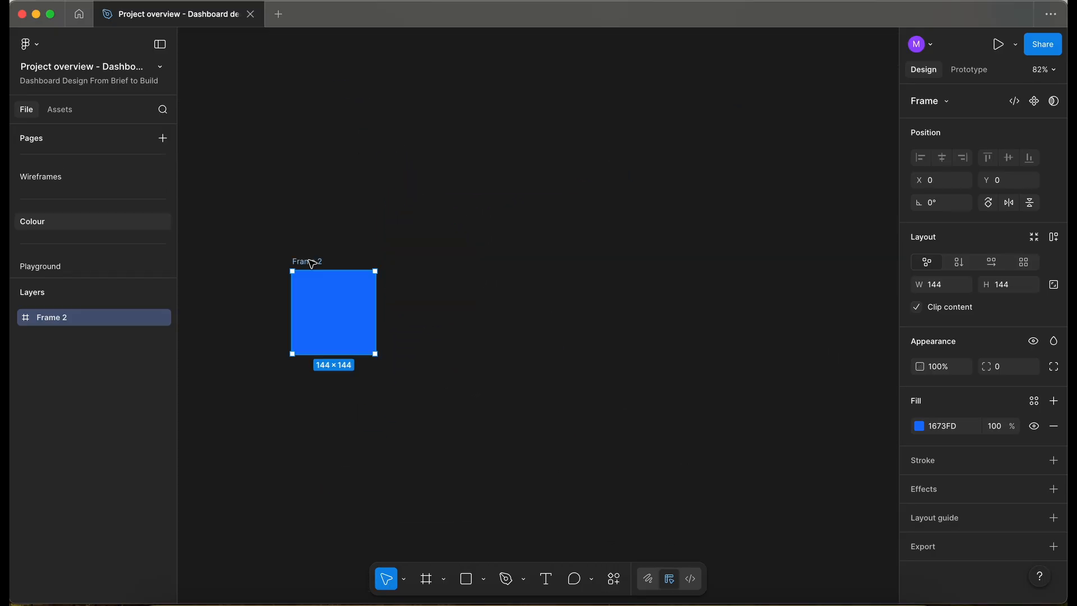
{"action": "type", "text": "Primary"}
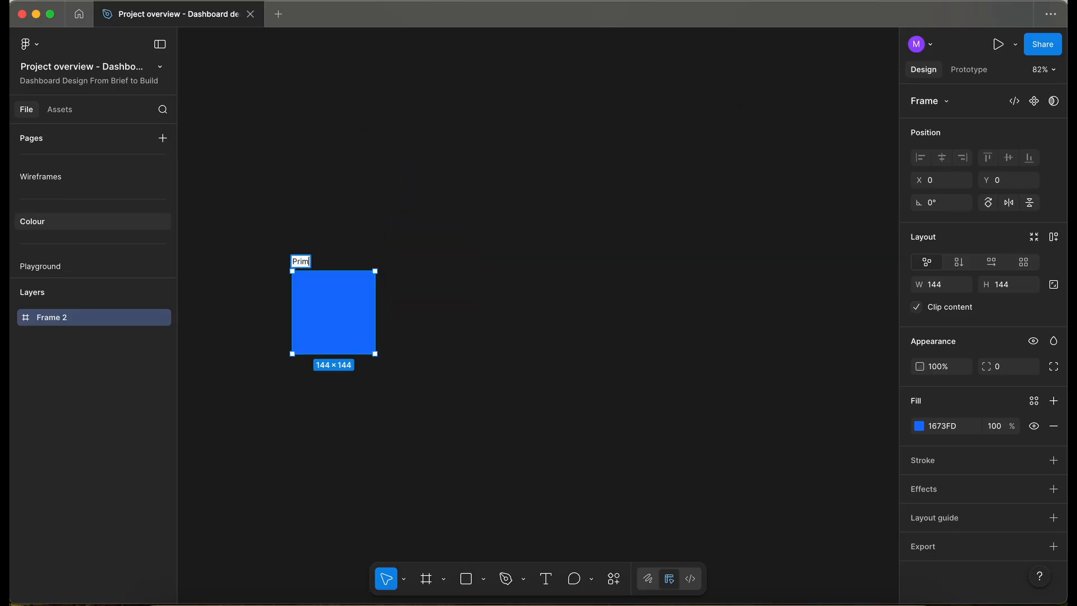
{"action": "left_click", "coordinate": [419, 272]}
- Duplicate the Primary swatch to its right with an 80 px gap and name the copy Secondary
{"action": "left_click_drag", "start_coordinate": [296, 260], "coordinate": [428, 267]}
{"action": "double_click", "coordinate": [433, 261]}
{"action": "type", "text": "Secondary"}
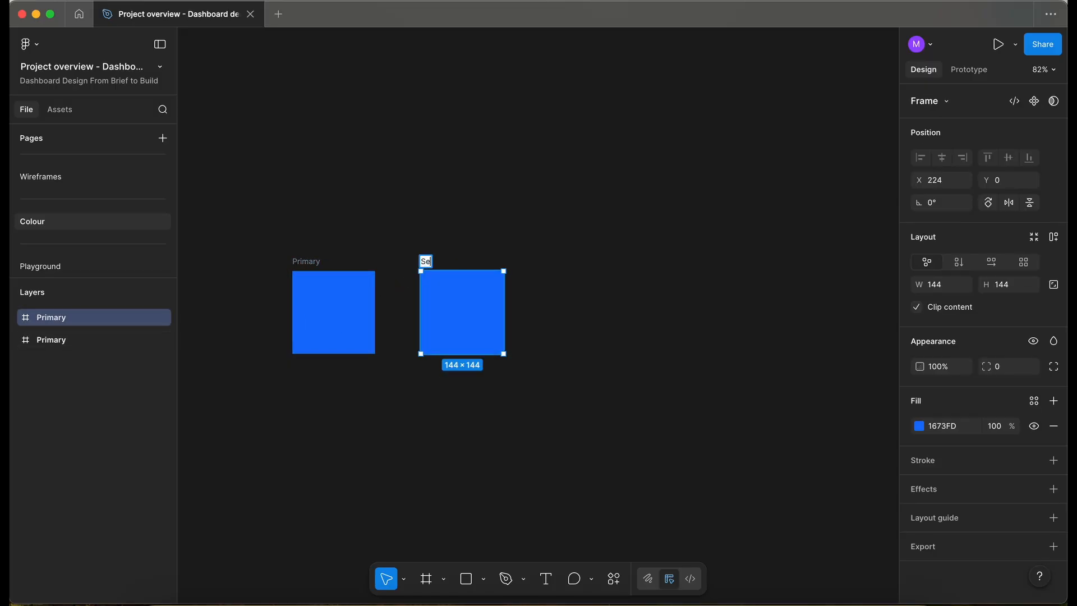
{"action": "key", "text": "Return"}
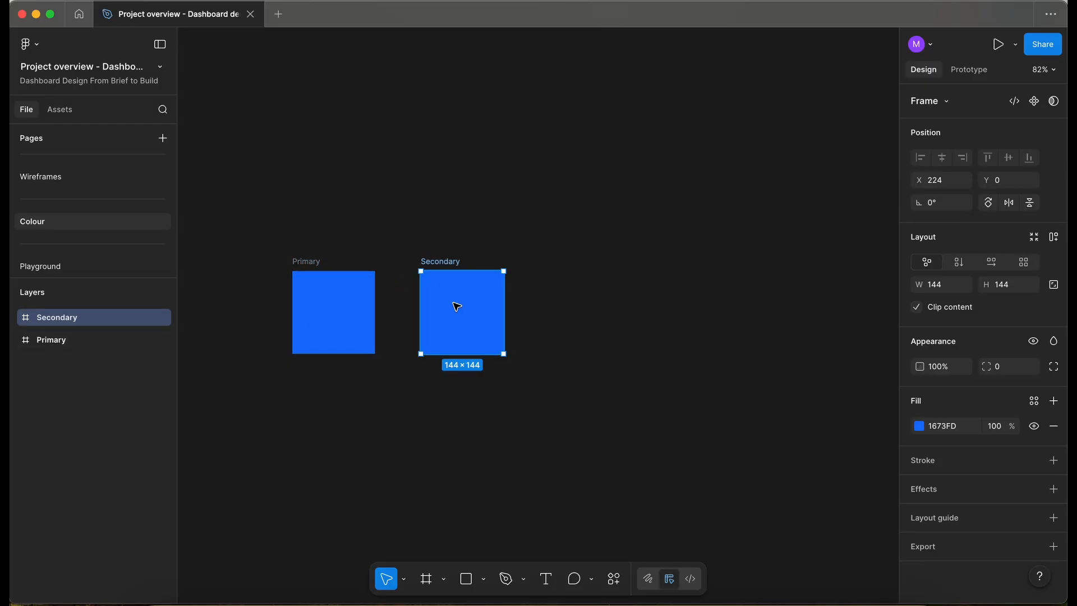
- Shift the hue of the Secondary swatch's fill to purple 6B16FD
{"action": "left_click", "coordinate": [919, 426]}
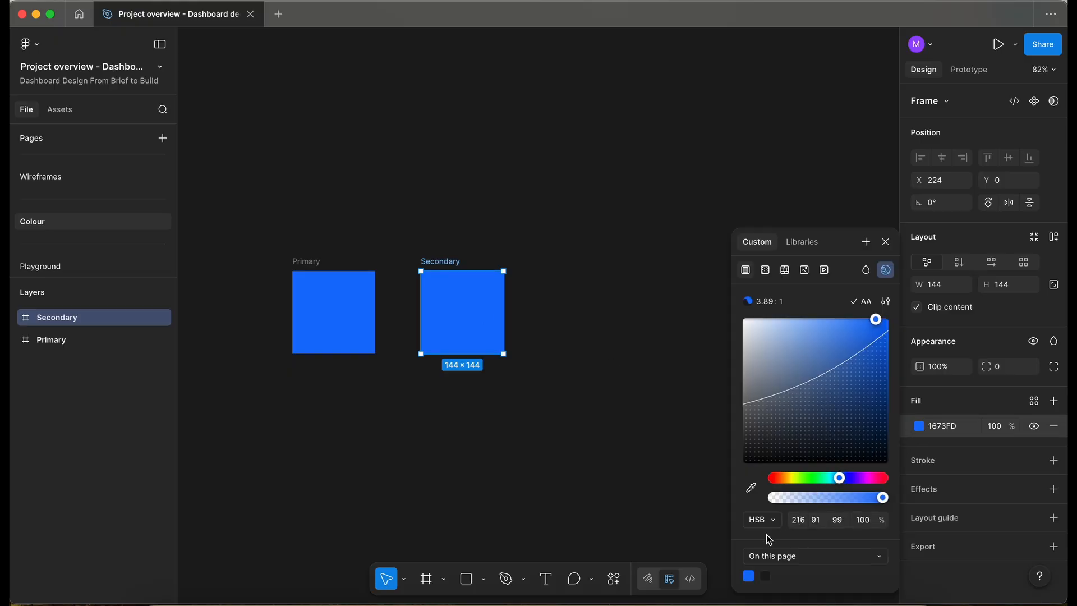
{"action": "mouse_move", "coordinate": [839, 477]}
{"action": "left_mouse_down"}
{"action": "mouse_move", "coordinate": [829, 477]}
{"action": "mouse_move", "coordinate": [864, 478]}
{"action": "mouse_move", "coordinate": [808, 477]}
{"action": "mouse_move", "coordinate": [848, 480]}
{"action": "left_mouse_up"}
{"action": "left_click_drag", "start_coordinate": [849, 479], "coordinate": [851, 480]}
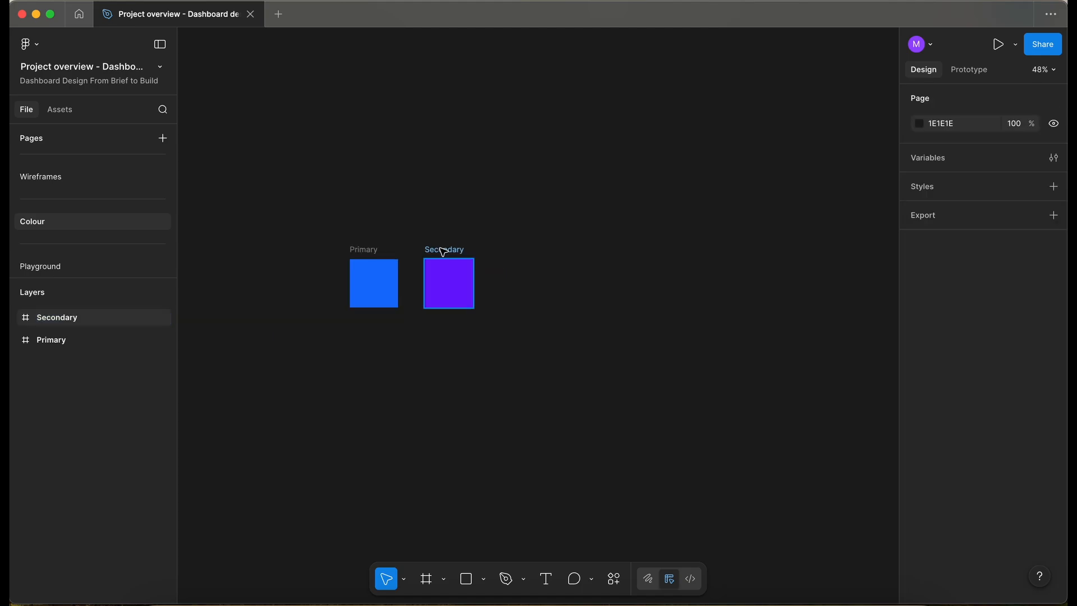
- Duplicate the Secondary swatch to its right at X 448 and name the copy Error
{"action": "scroll", "coordinate": [443, 252], "scroll_direction": "up", "scroll_amount": 3}
{"action": "left_click_drag", "start_coordinate": [438, 260], "coordinate": [568, 252]}
{"action": "double_click", "coordinate": [561, 256]}
{"action": "type", "text": "Error"}
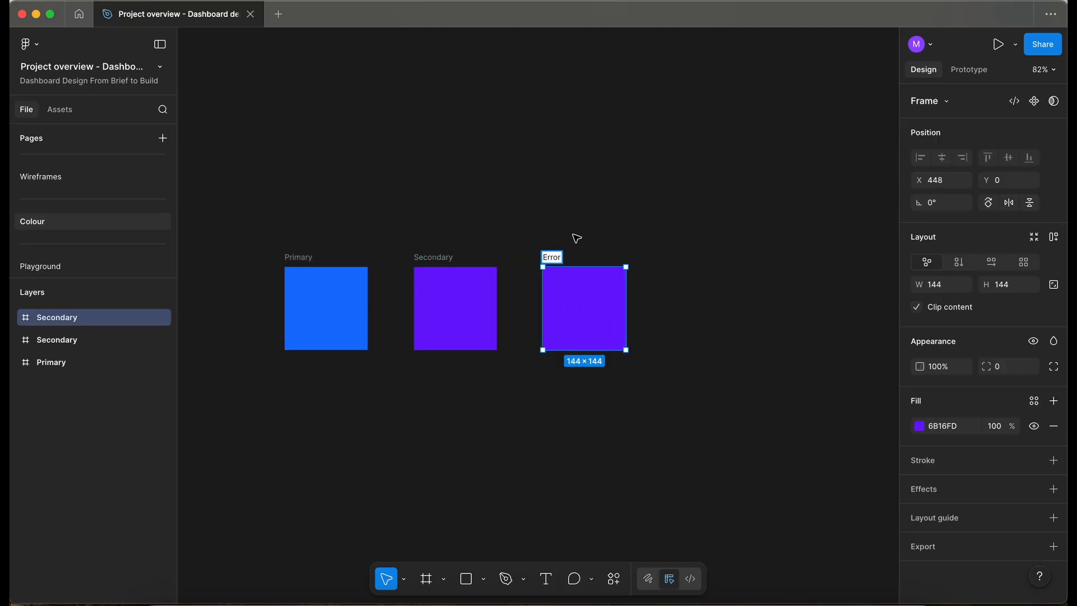
{"action": "left_click", "coordinate": [577, 239]}
- Shift the hue of the Error swatch's fill to red FD1616
{"action": "left_click", "coordinate": [554, 254]}
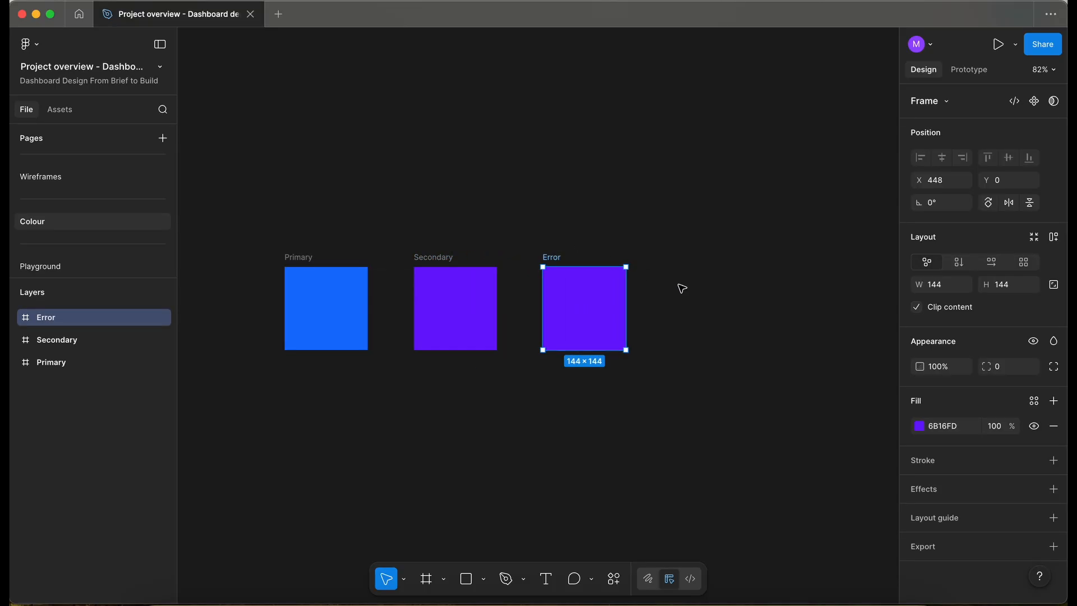
{"action": "left_click", "coordinate": [919, 426]}
{"action": "left_click_drag", "start_coordinate": [857, 478], "coordinate": [731, 474]}
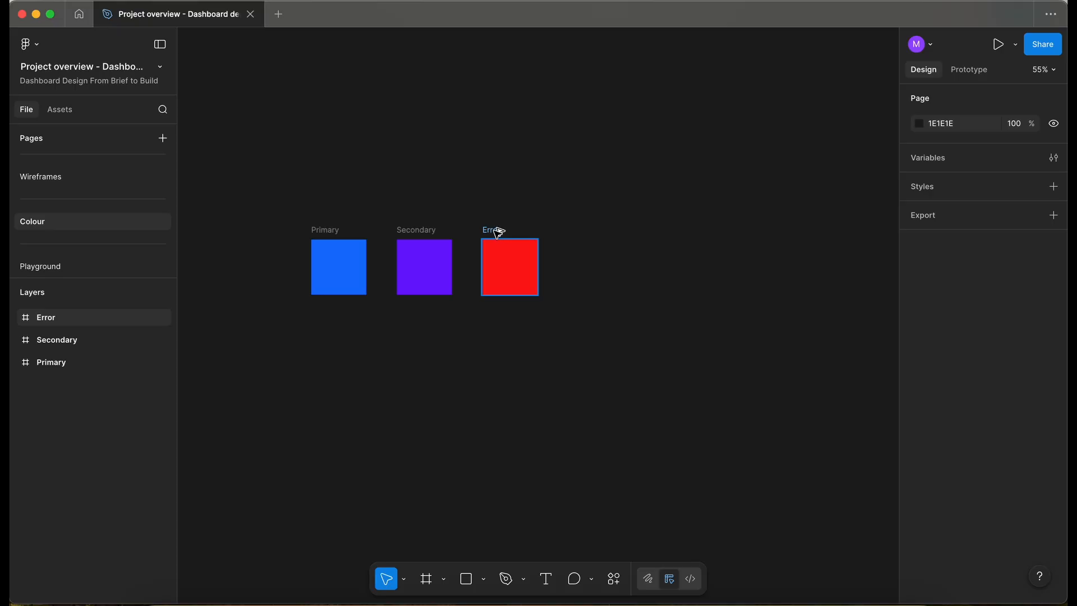
- Duplicate the Error swatch to its right with the same 80 px gap and name the copy Alert
{"action": "left_click_drag", "start_coordinate": [497, 232], "coordinate": [581, 234]}
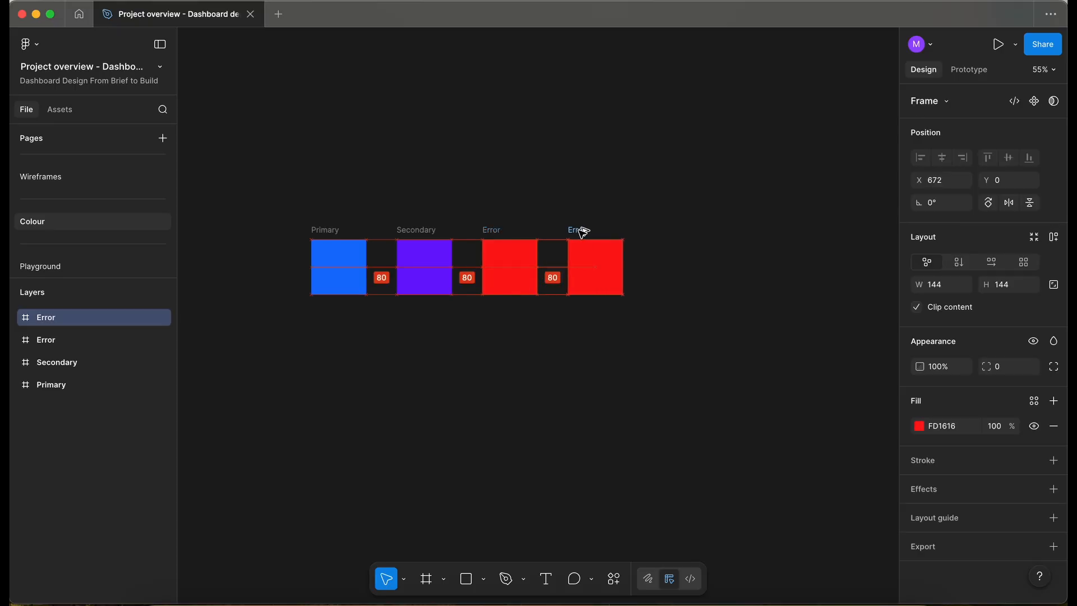
{"action": "double_click", "coordinate": [583, 232]}
{"action": "type", "text": "Alert"}
{"action": "key", "text": "Return"}
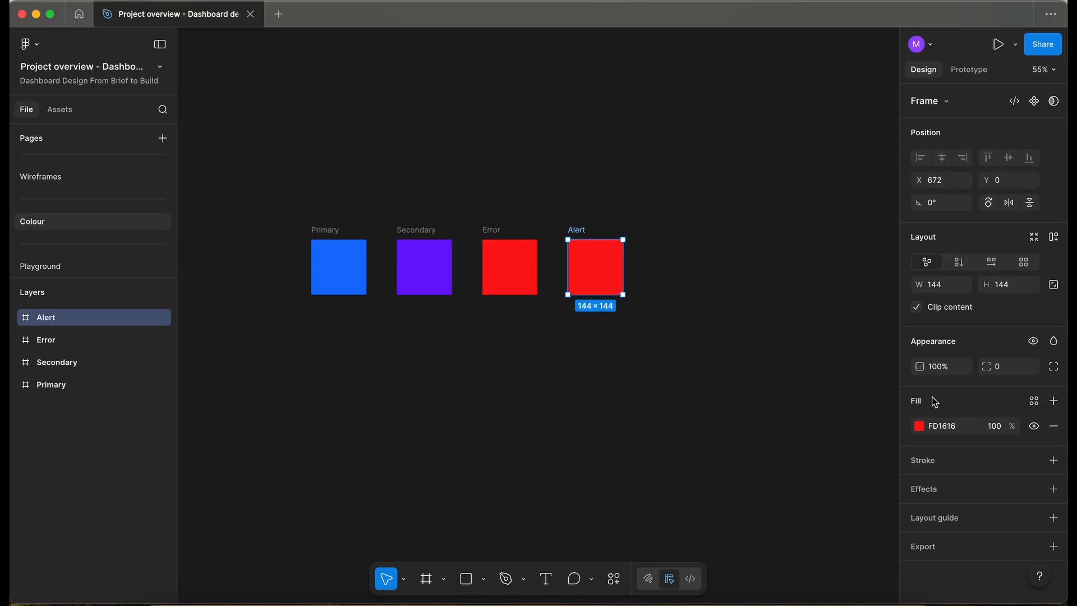
- Shift the hue of the Alert swatch's fill to orange FD6B16
{"action": "left_click", "coordinate": [919, 426]}
{"action": "left_click_drag", "start_coordinate": [776, 483], "coordinate": [783, 485]}
{"action": "left_click", "coordinate": [628, 379]}
- Duplicate the Alert swatch to its right at X 896 and name the copy Success
{"action": "scroll", "coordinate": [628, 379], "scroll_direction": "right", "scroll_amount": 3}
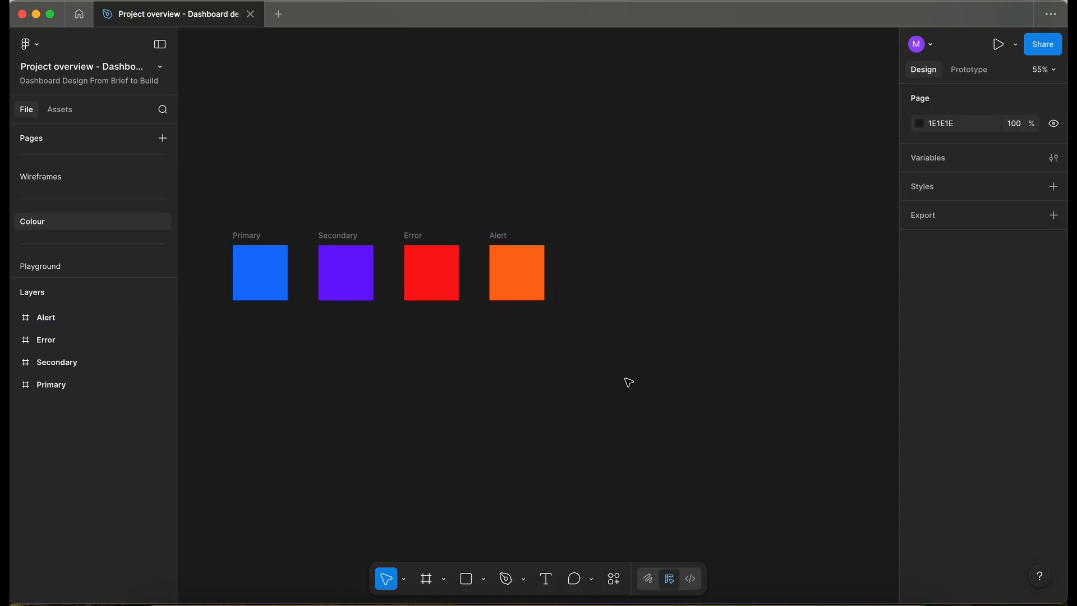
{"action": "left_click_drag", "start_coordinate": [503, 238], "coordinate": [585, 240]}
{"action": "double_click", "coordinate": [582, 237]}
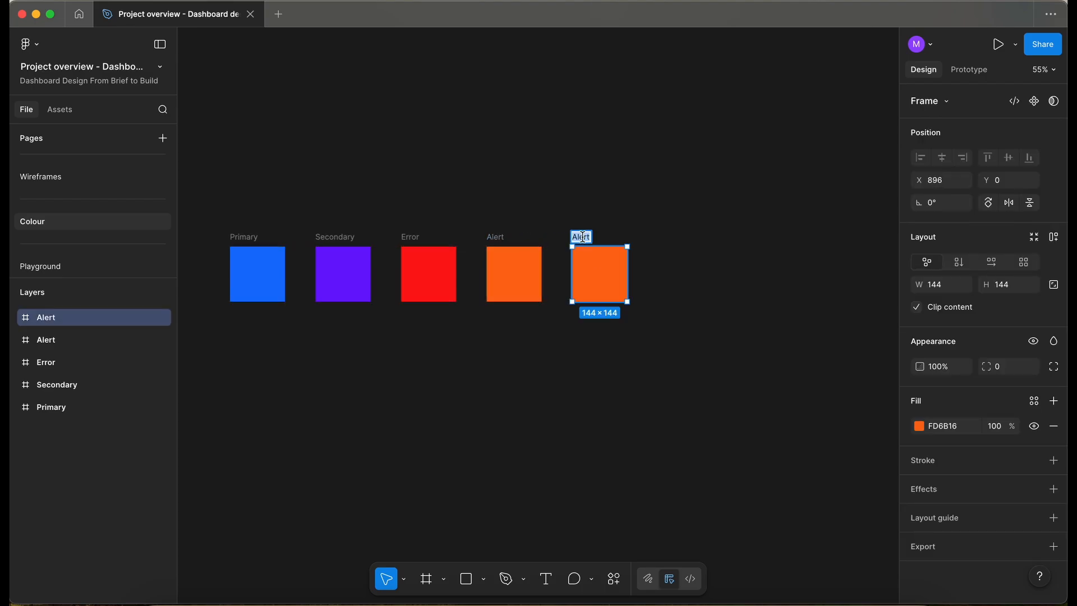
{"action": "type", "text": "success"}
{"action": "left_click", "coordinate": [746, 312]}
- Shift the hue of the Success swatch's fill to green 16FD57
{"action": "left_click", "coordinate": [601, 277]}
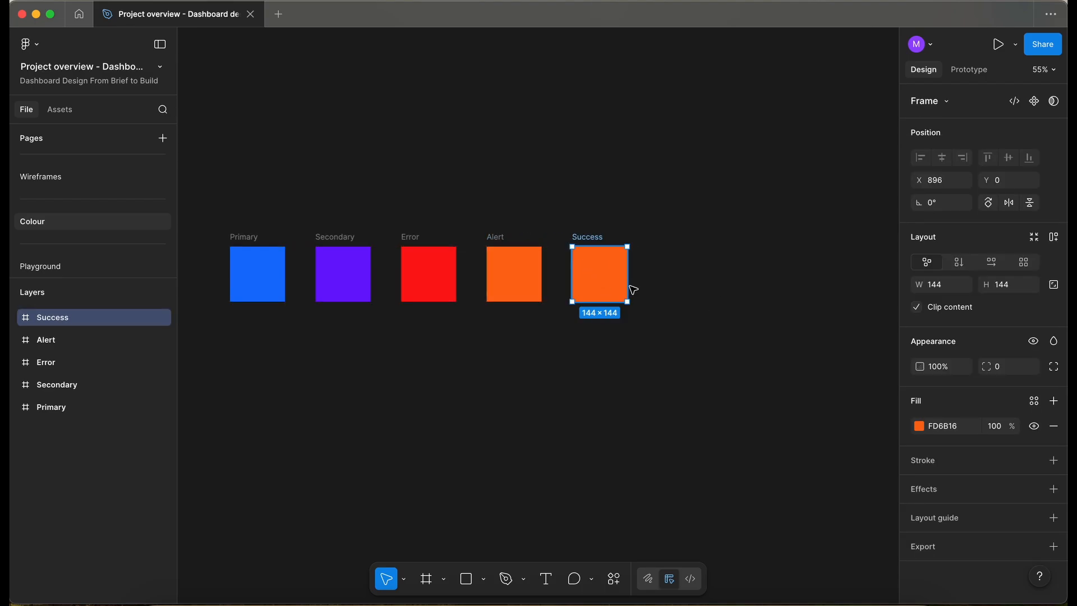
{"action": "left_click", "coordinate": [919, 426]}
{"action": "left_click_drag", "start_coordinate": [777, 478], "coordinate": [814, 477]}
{"action": "left_click", "coordinate": [563, 363]}
- Try different hues for the Error swatch's red fill
{"action": "scroll", "coordinate": [562, 363], "scroll_direction": "left", "scroll_amount": 3}
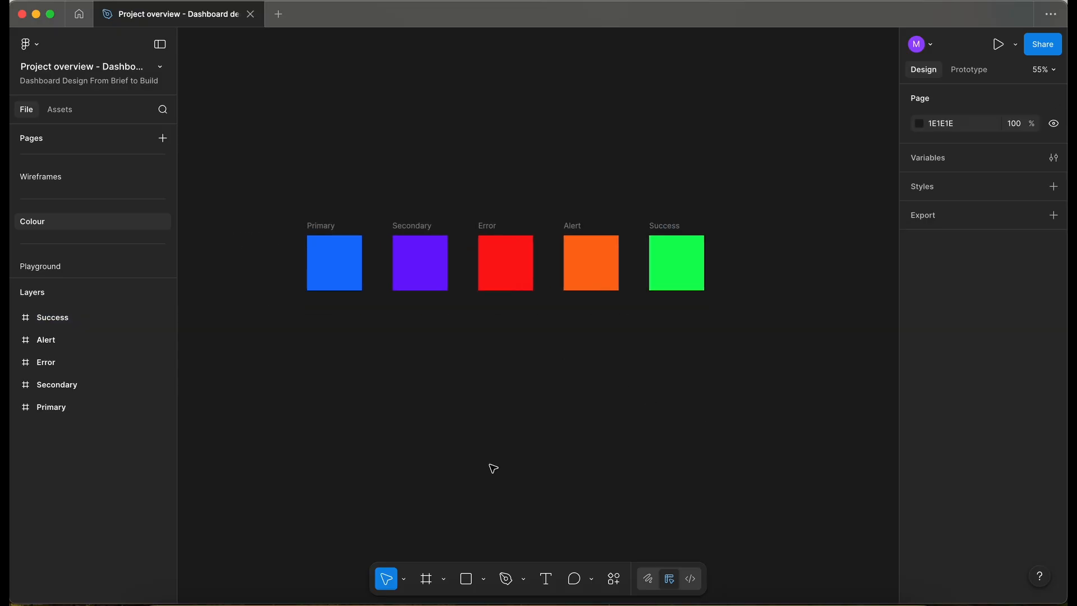
{"action": "left_click", "coordinate": [487, 230]}
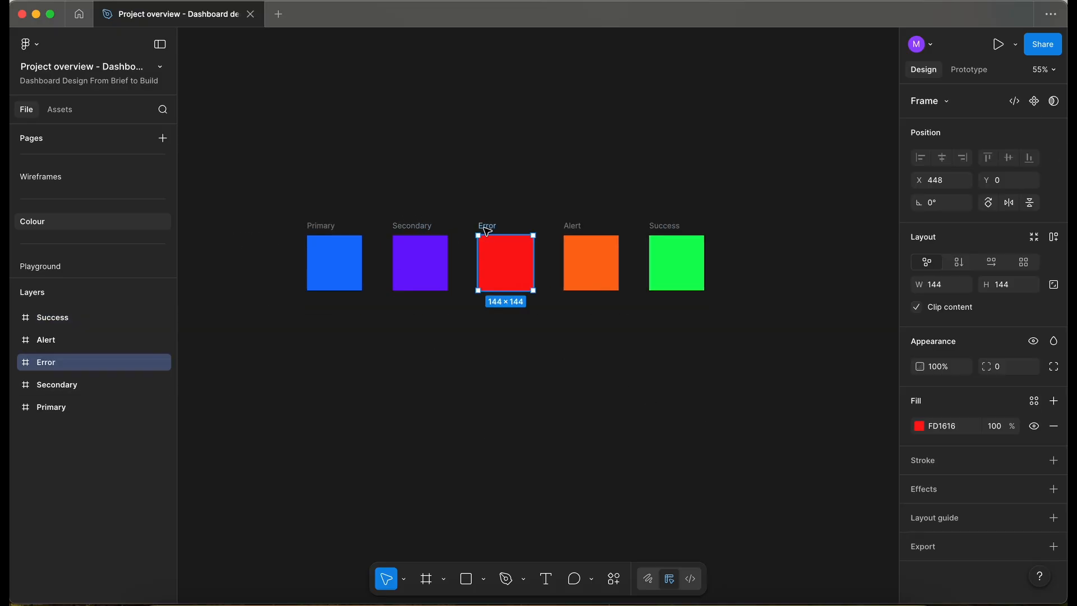
{"action": "left_click", "coordinate": [918, 428]}
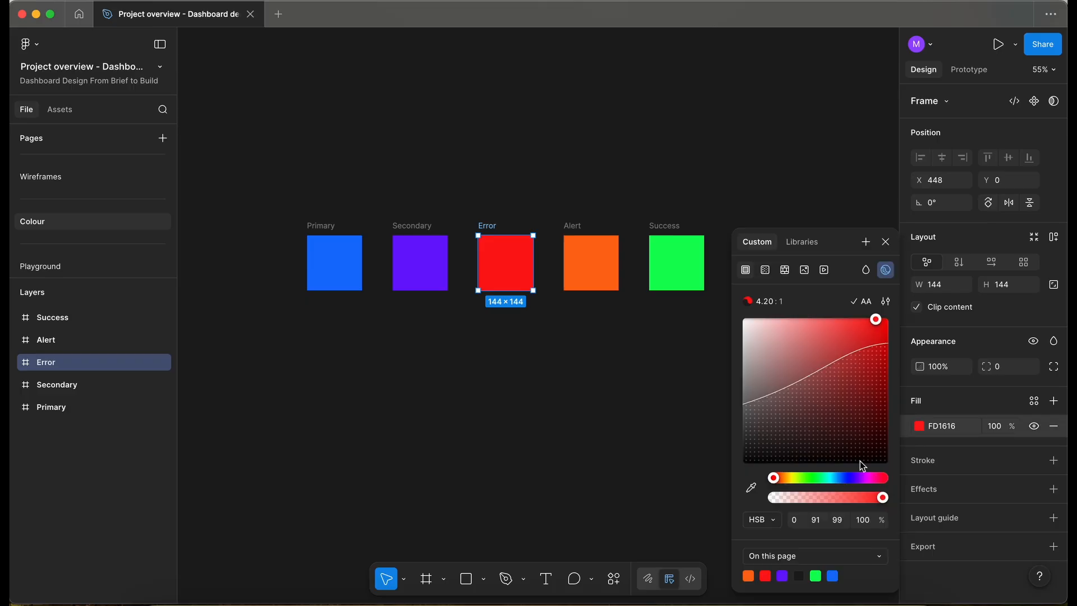
{"action": "left_click_drag", "start_coordinate": [775, 479], "coordinate": [748, 486]}
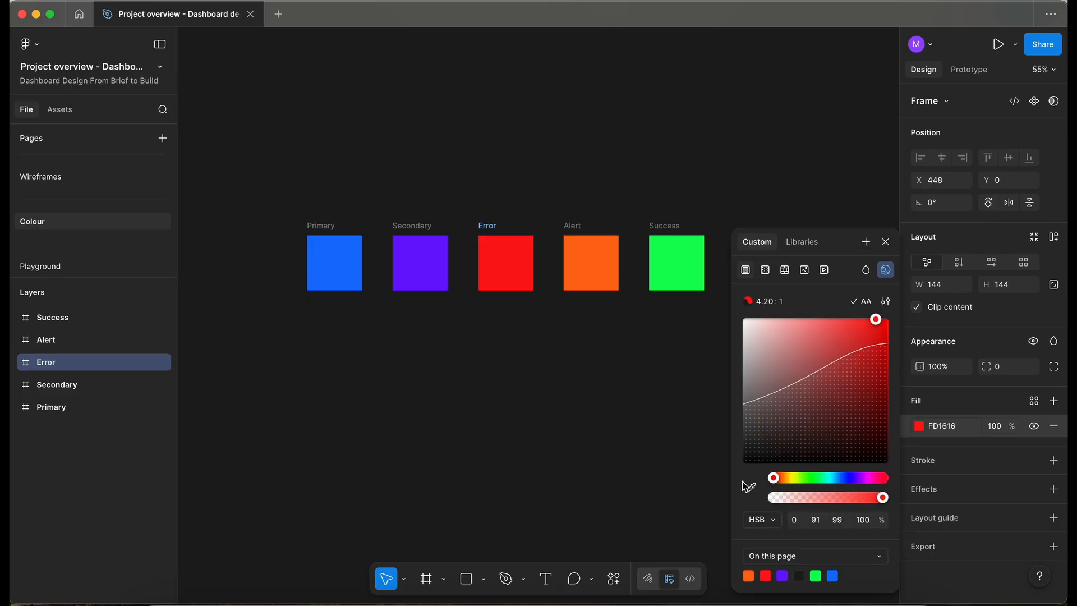
{"action": "left_click", "coordinate": [576, 484]}
- Duplicate all five swatches as a second row directly below the first, at Y 244
{"action": "scroll", "coordinate": [264, 160], "scroll_direction": "down", "scroll_amount": 2}
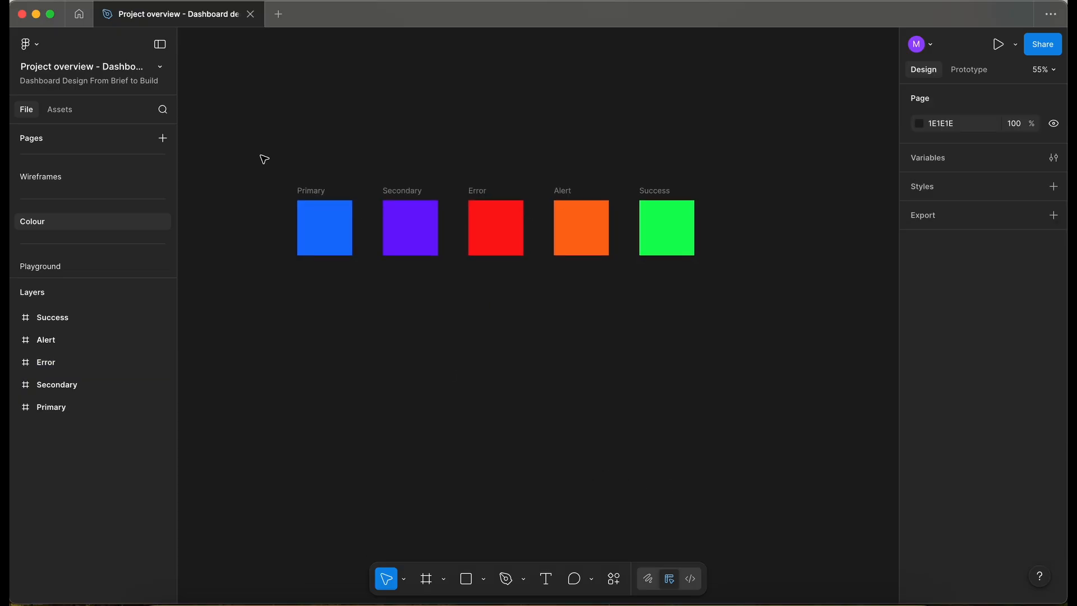
{"action": "scroll", "coordinate": [265, 159], "scroll_direction": "left", "scroll_amount": 2}
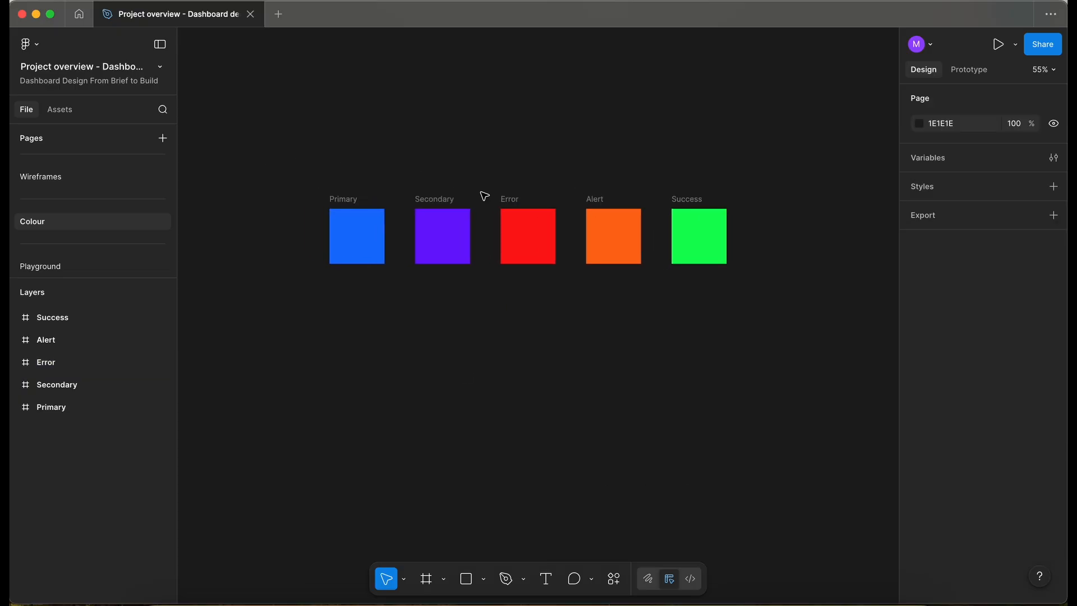
{"action": "left_click_drag", "start_coordinate": [305, 181], "coordinate": [854, 384]}
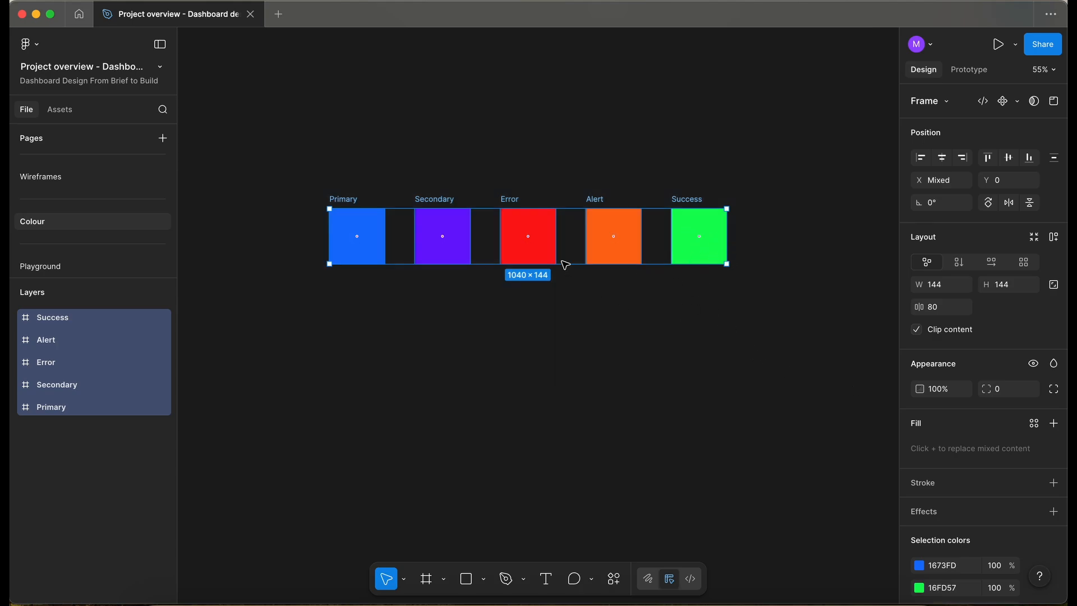
{"action": "key", "text": "Escape"}
{"action": "left_click_drag", "start_coordinate": [303, 172], "coordinate": [898, 396]}
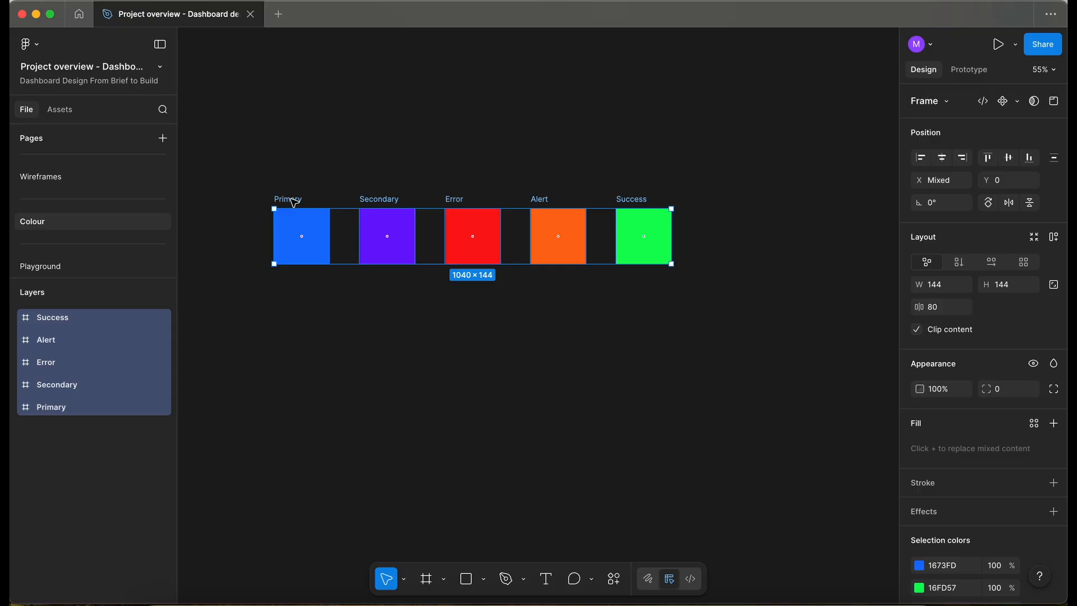
{"action": "left_click_drag", "start_coordinate": [294, 203], "coordinate": [293, 293], "text": "alt"}
{"action": "key", "text": "Escape"}
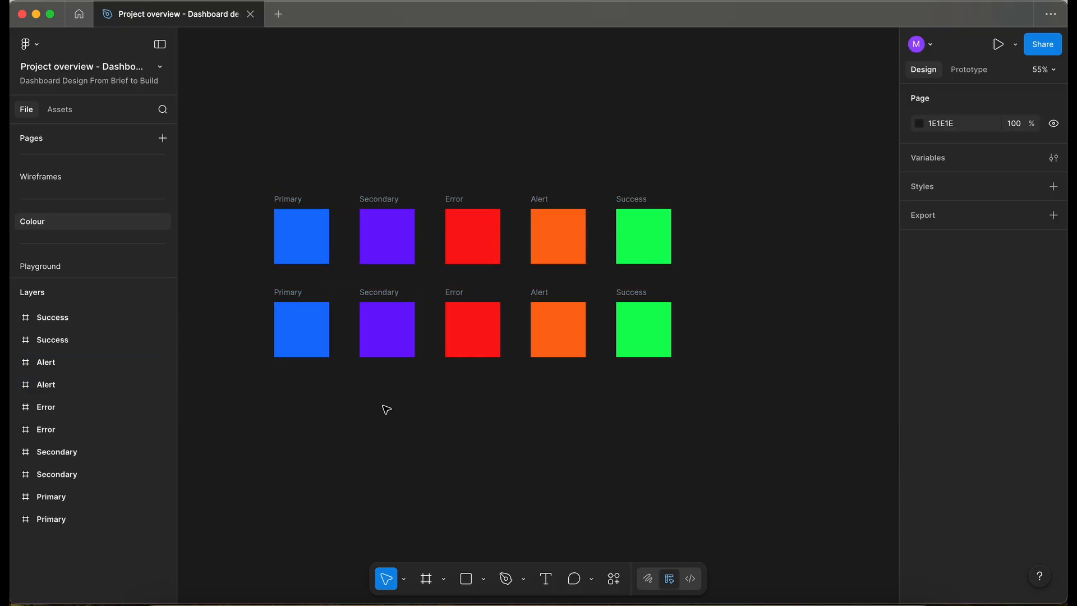
- Lower the saturation of the Secondary swatch's fill in the second row to get a lighter purple
{"action": "left_click", "coordinate": [385, 331]}
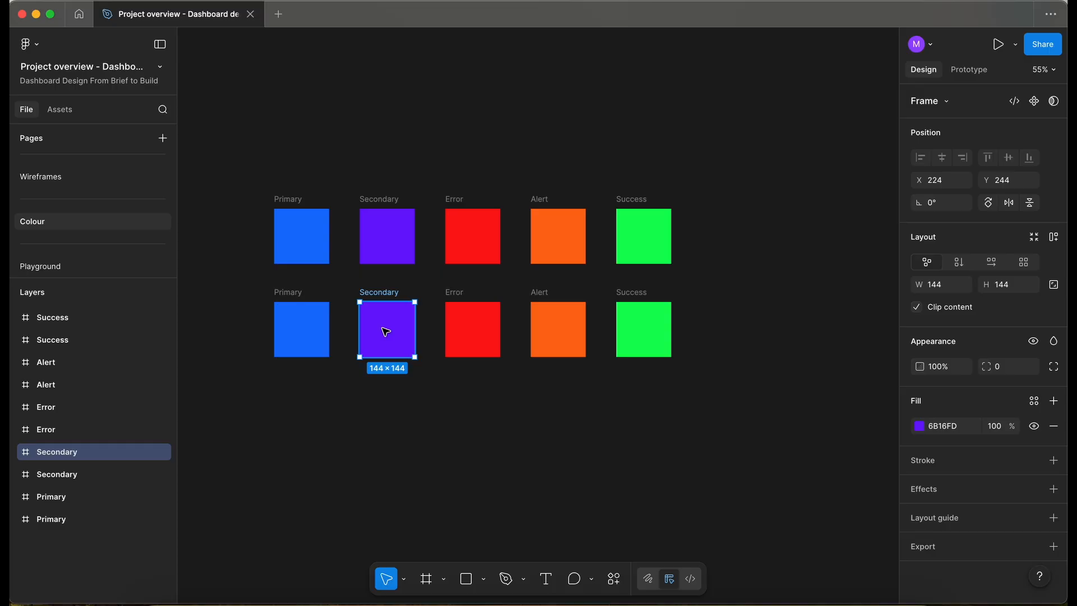
{"action": "left_click", "coordinate": [919, 425]}
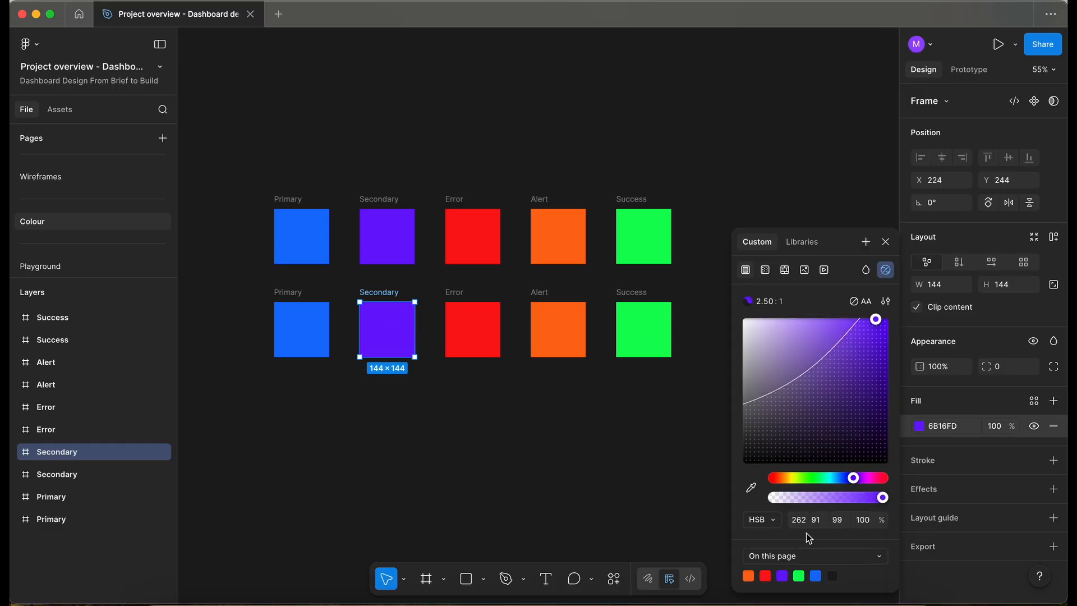
{"action": "left_click", "coordinate": [816, 520]}
{"action": "key", "text": "shift+Down"}
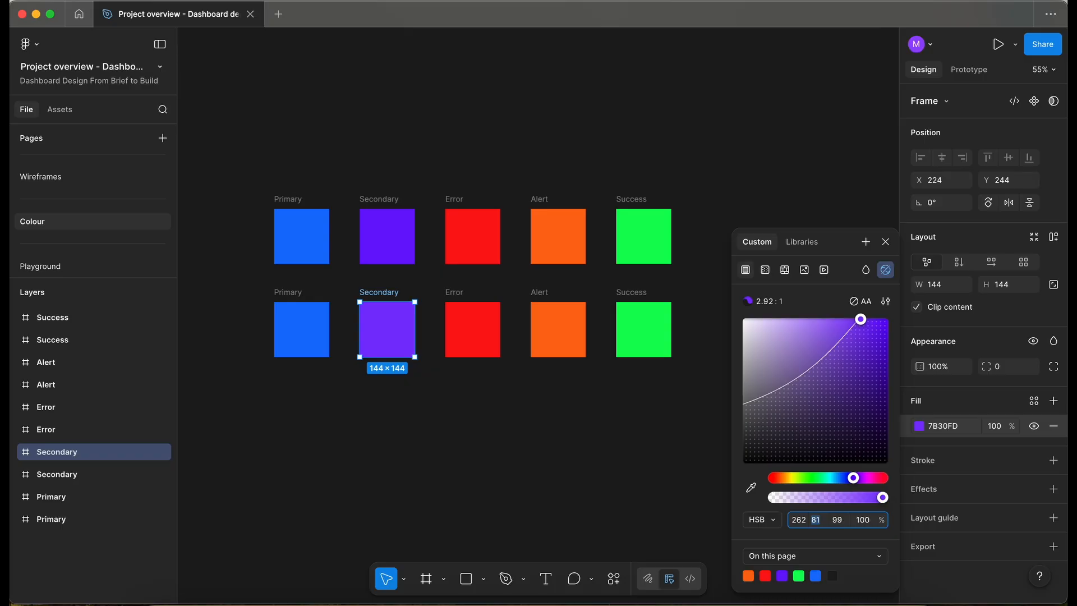
{"action": "key", "text": "Down"}
{"action": "key", "text": "Down"}
{"action": "key", "text": "Down"}
{"action": "key", "text": "Down"}
{"action": "key", "text": "Down"}
{"action": "key", "text": "Down"}
{"action": "key", "text": "Down"}
{"action": "key", "text": "Down"}
{"action": "key", "text": "Down"}
{"action": "key", "text": "Down"}
{"action": "key", "text": "Down"}
{"action": "key", "text": "Down"}
{"action": "key", "text": "Up"}
{"action": "key", "text": "Up"}
{"action": "key", "text": "Up"}
{"action": "key", "text": "Up"}
{"action": "key", "text": "Up"}
{"action": "key", "text": "Up"}
{"action": "key", "text": "Up"}
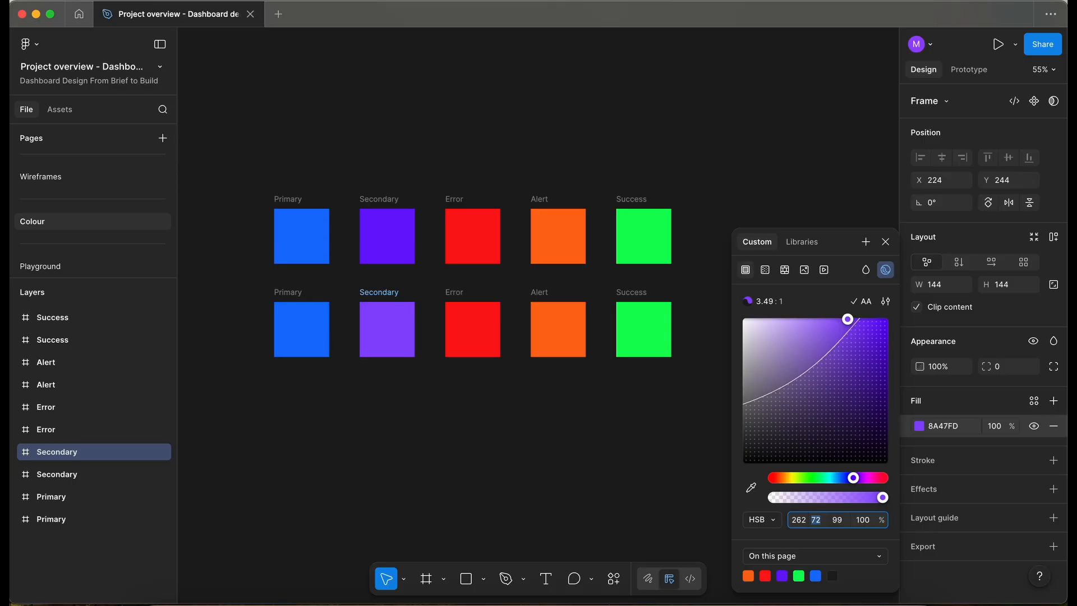
- Set the saturation of the second-row Error swatch's red fill to 83 in HSB
{"action": "left_click", "coordinate": [328, 312]}
{"action": "scroll", "coordinate": [341, 353], "scroll_direction": "up", "scroll_amount": 5}
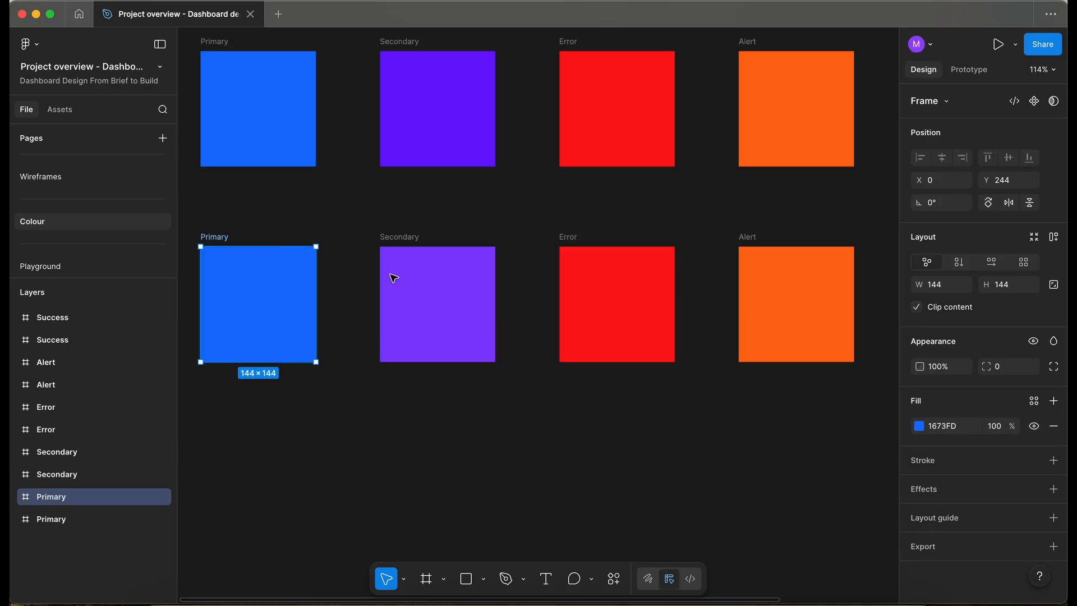
{"action": "scroll", "coordinate": [464, 308], "scroll_direction": "down", "scroll_amount": 3}
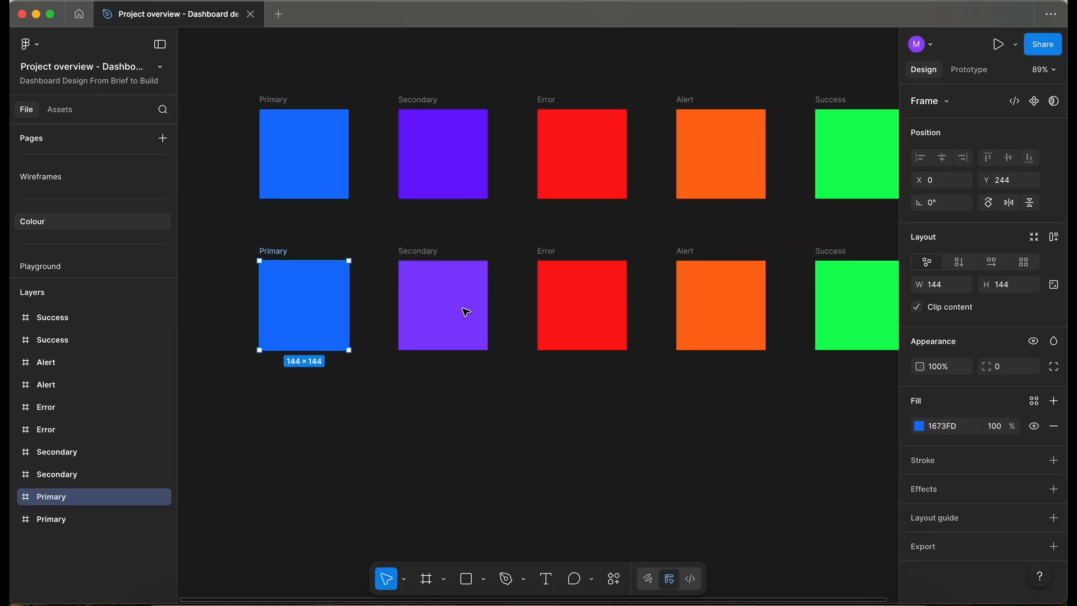
{"action": "left_click", "coordinate": [554, 254]}
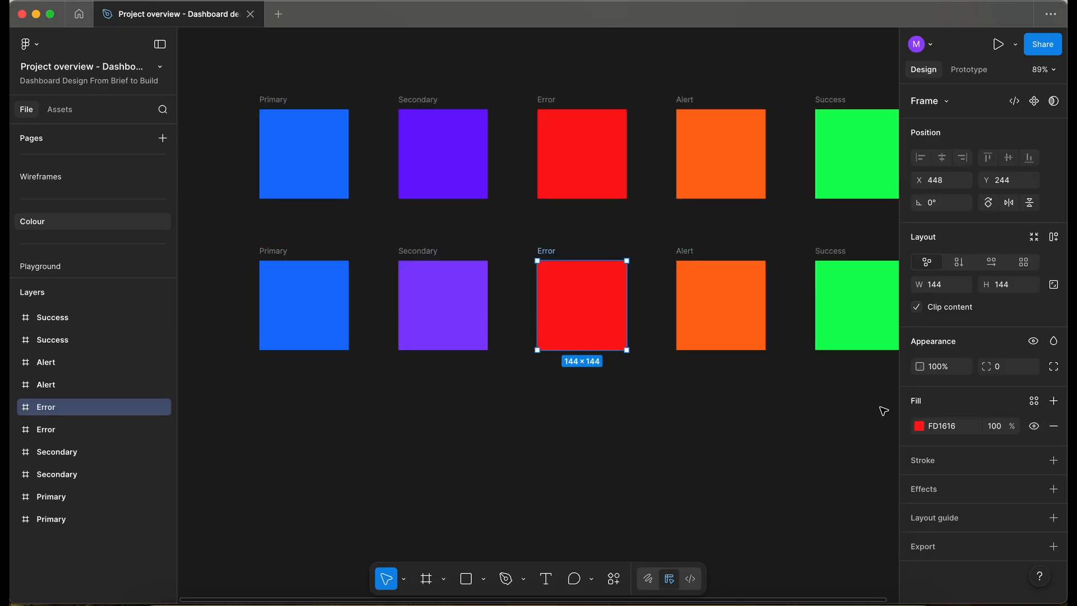
{"action": "left_click", "coordinate": [920, 426]}
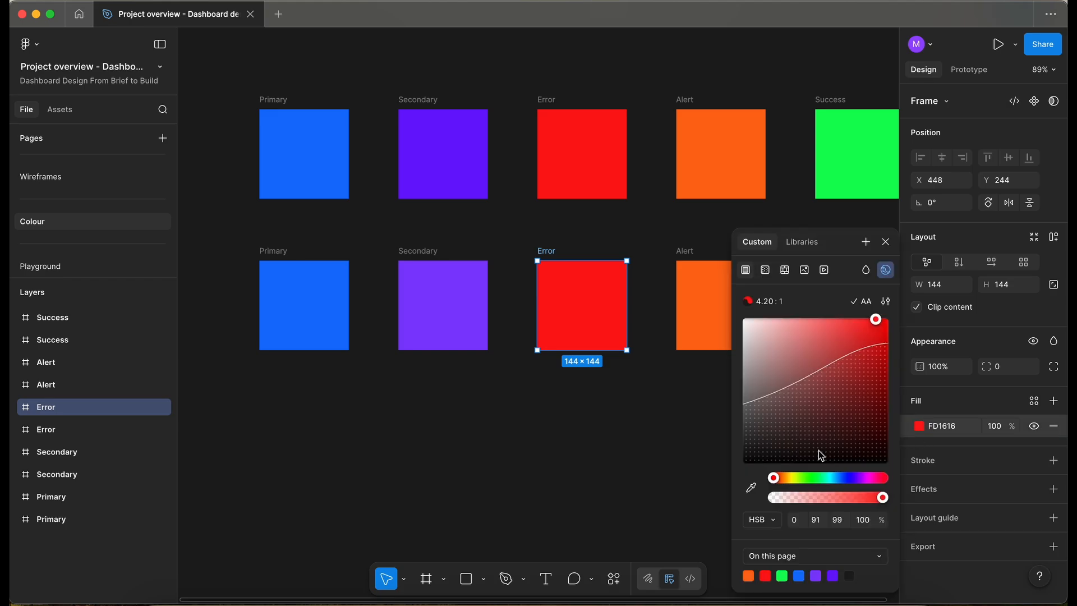
{"action": "left_click", "coordinate": [816, 520]}
{"action": "type", "text": "87"}
{"action": "key", "text": "Return"}
{"action": "key", "text": "Down"}
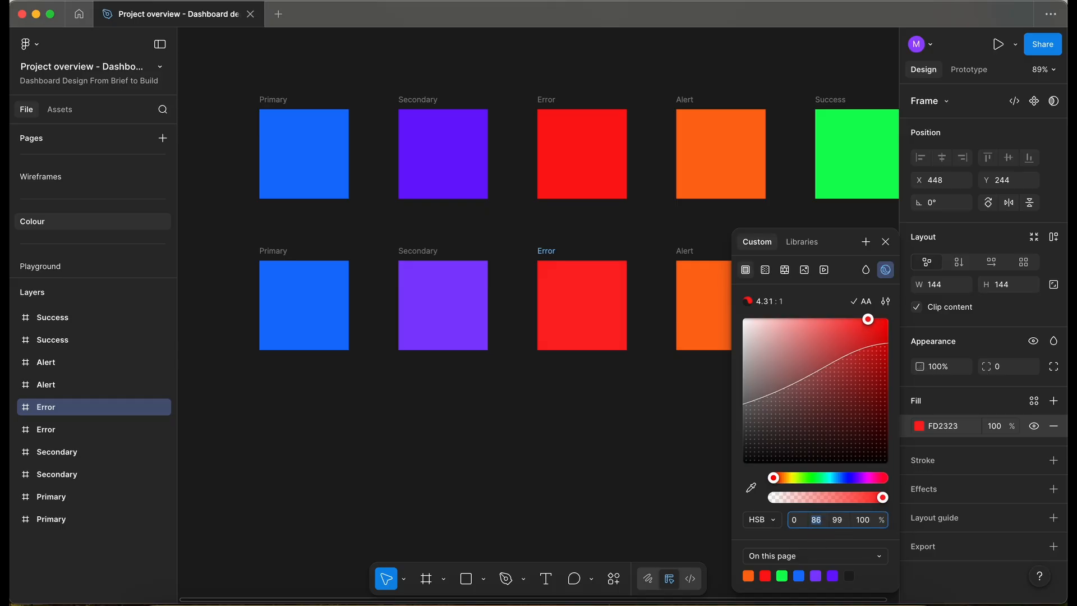
{"action": "key", "text": "Down"}
{"action": "key", "text": "Down"}
{"action": "key", "text": "Down"}
{"action": "key", "text": "Down"}
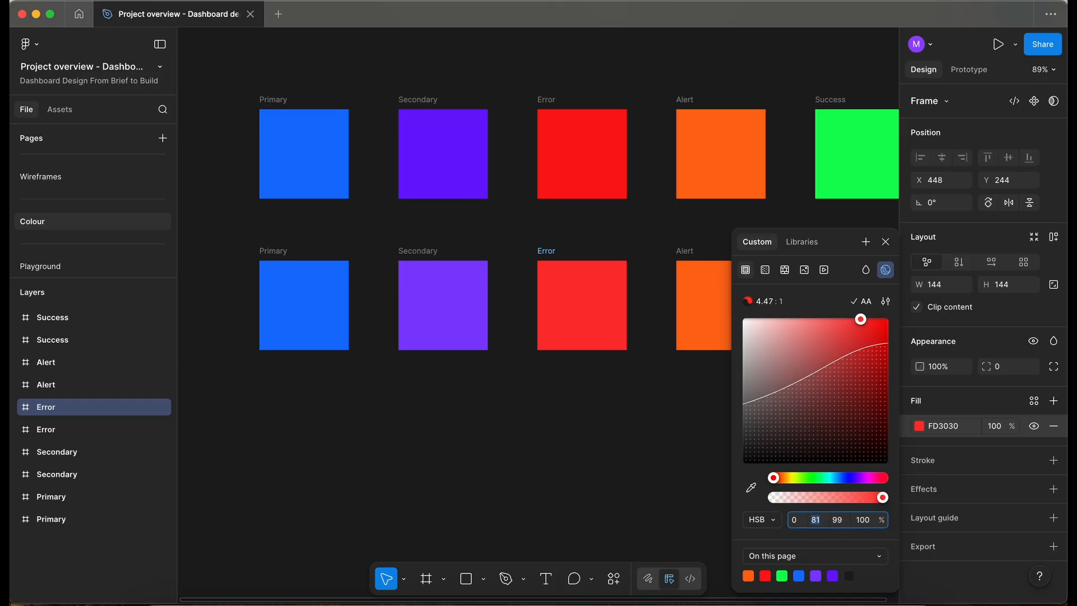
{"action": "key", "text": "Up"}
{"action": "key", "text": "Up"}
{"action": "scroll", "coordinate": [643, 424], "scroll_direction": "right", "scroll_amount": 4}
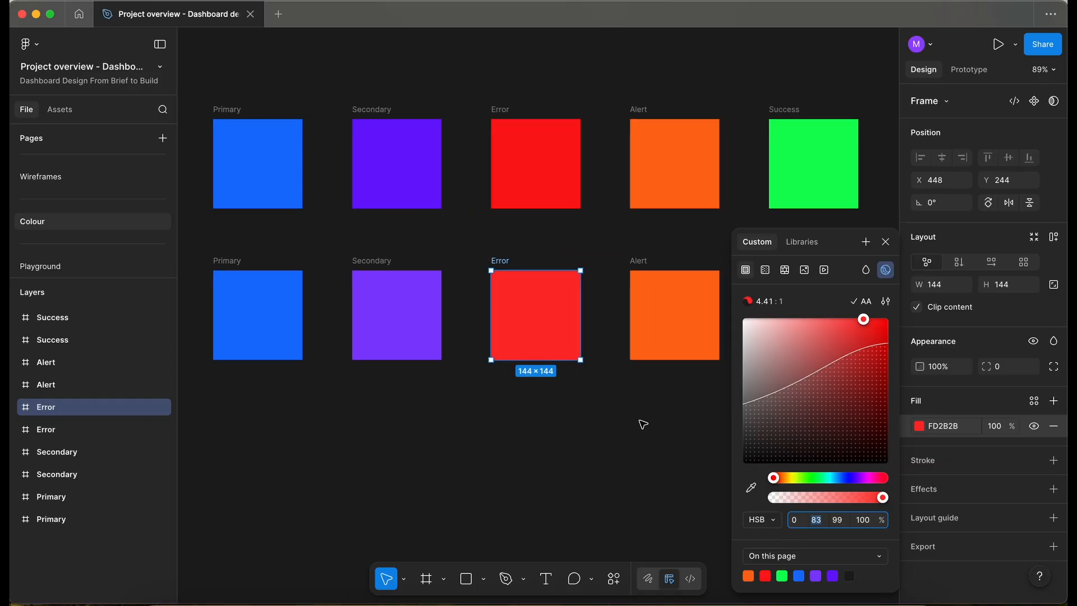
- Lower the brightness of the second-row Error swatch's fill to 86 for a deeper red
{"action": "left_click", "coordinate": [837, 520]}
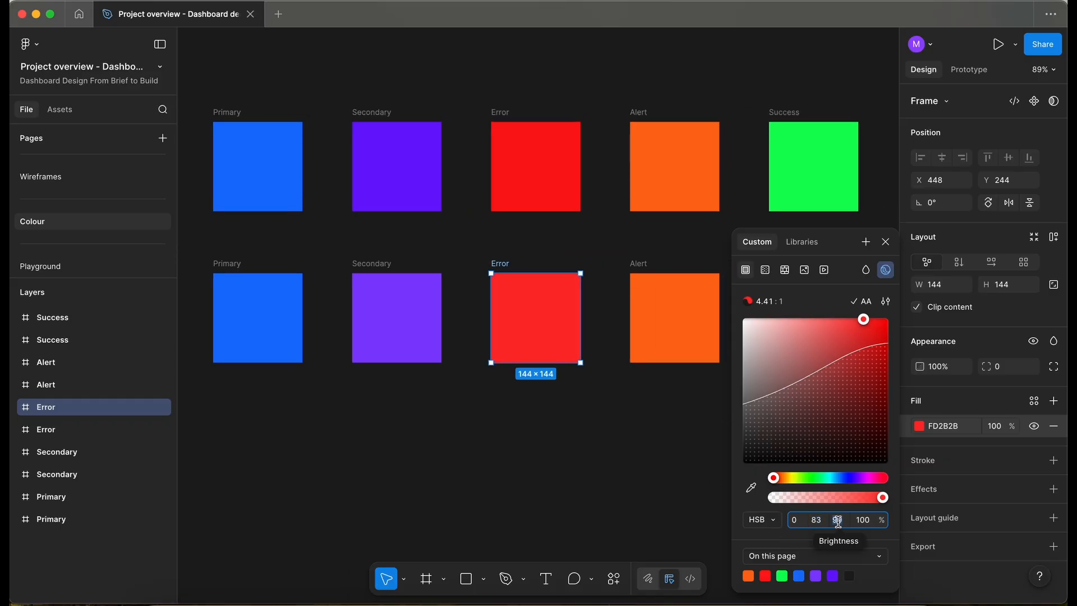
{"action": "key", "text": "Down"}
{"action": "key", "text": "Down"}
{"action": "key", "text": "Down"}
{"action": "key", "text": "Down"}
{"action": "key", "text": "Down"}
{"action": "key", "text": "Down"}
{"action": "key", "text": "Down"}
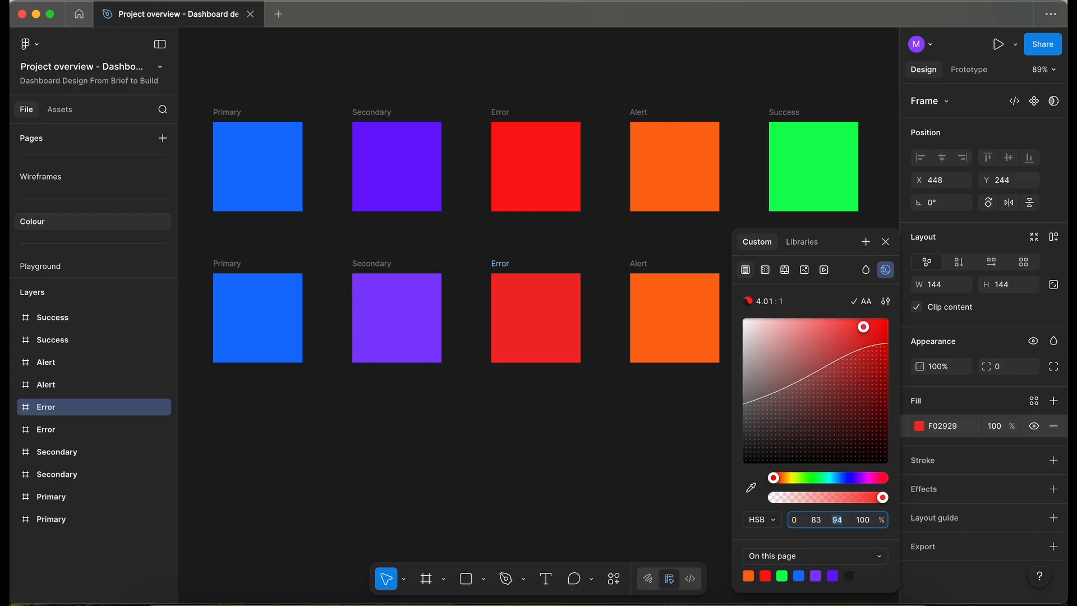
{"action": "key", "text": "Down"}
{"action": "key", "text": "Down"}
{"action": "key", "text": "Down"}
{"action": "key", "text": "Down"}
{"action": "key", "text": "Down"}
{"action": "key", "text": "Down"}
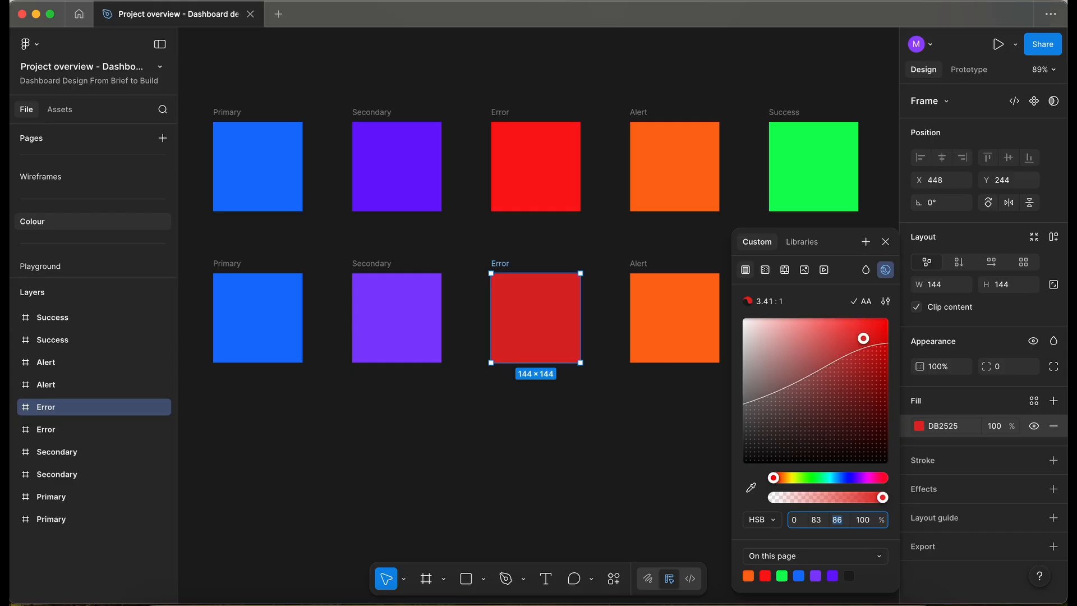
- Shift the hue of the second-row Alert swatch's fill to 38 for a more amber orange
{"action": "scroll", "coordinate": [610, 392], "scroll_direction": "right", "scroll_amount": 3}
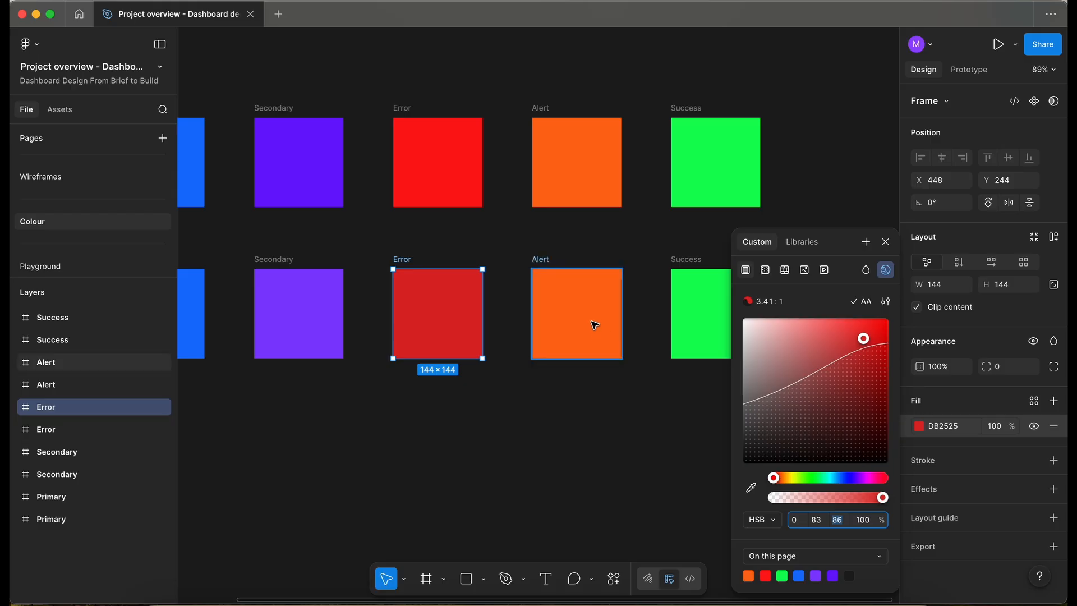
{"action": "left_click", "coordinate": [595, 325]}
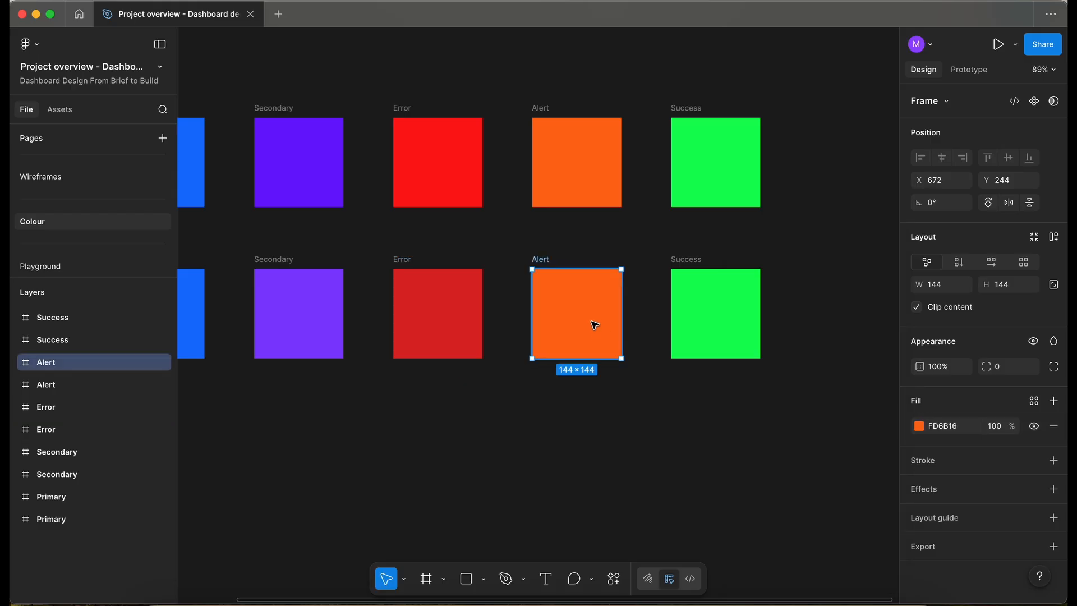
{"action": "left_click", "coordinate": [919, 426]}
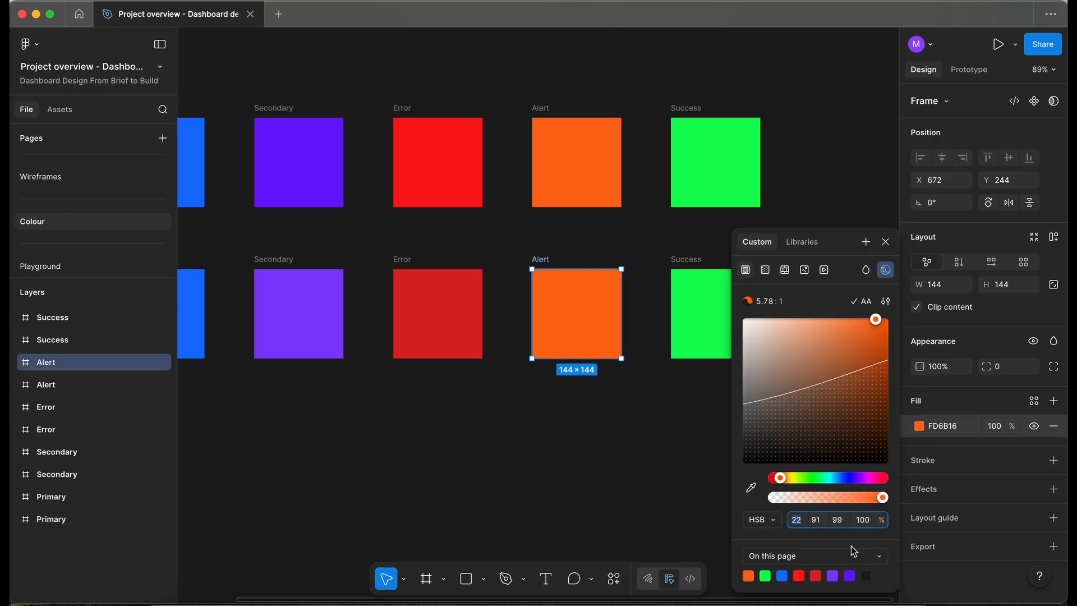
{"action": "key", "text": "Up"}
{"action": "key", "text": "Up"}
{"action": "key", "text": "Up"}
{"action": "key", "text": "Up"}
{"action": "key", "text": "Up"}
{"action": "key", "text": "Up"}
{"action": "key", "text": "Up"}
{"action": "key", "text": "Up"}
{"action": "key", "text": "Up"}
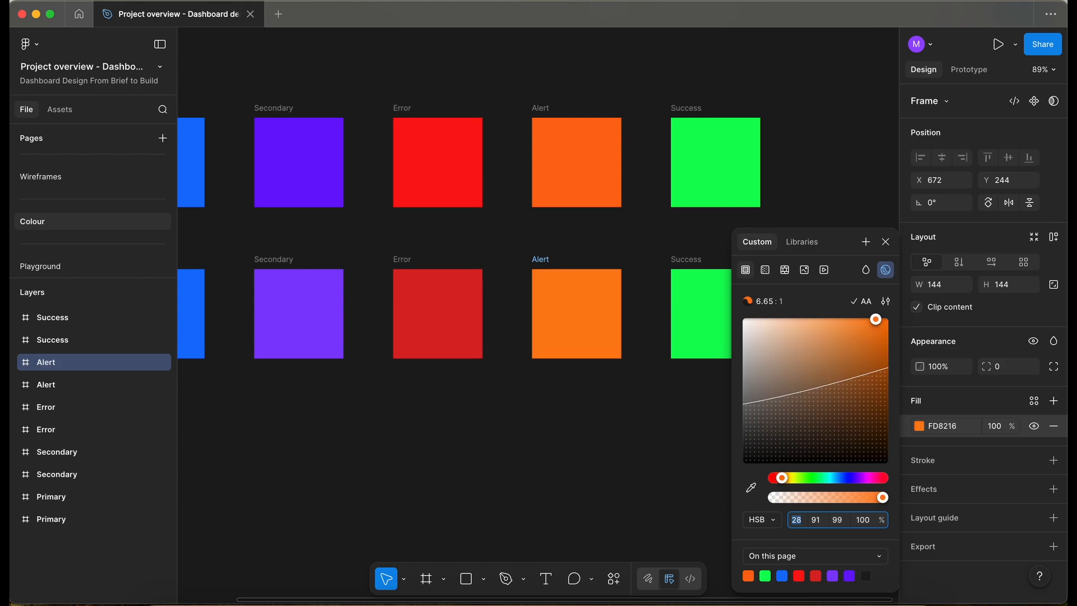
{"action": "key", "text": "Up"}
{"action": "key", "text": "Up"}
{"action": "key", "text": "Up"}
{"action": "key", "text": "Up"}
{"action": "key", "text": "Up"}
{"action": "key", "text": "Up"}
{"action": "key", "text": "Up"}
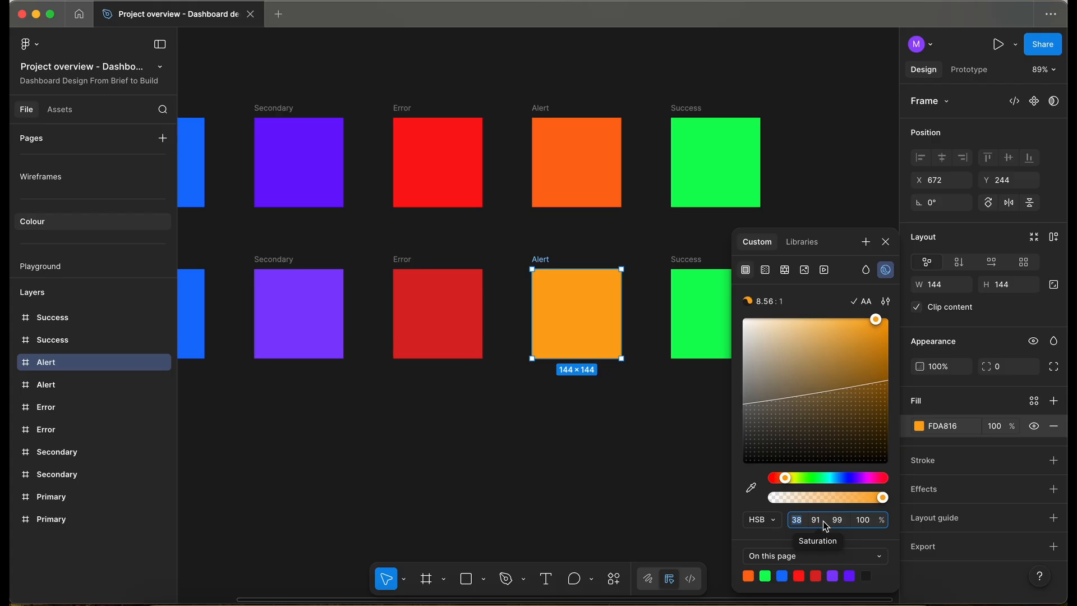
- Set the saturation of the second-row Alert swatch's fill to 96
{"action": "key", "text": "Up"}
{"action": "key", "text": "Up"}
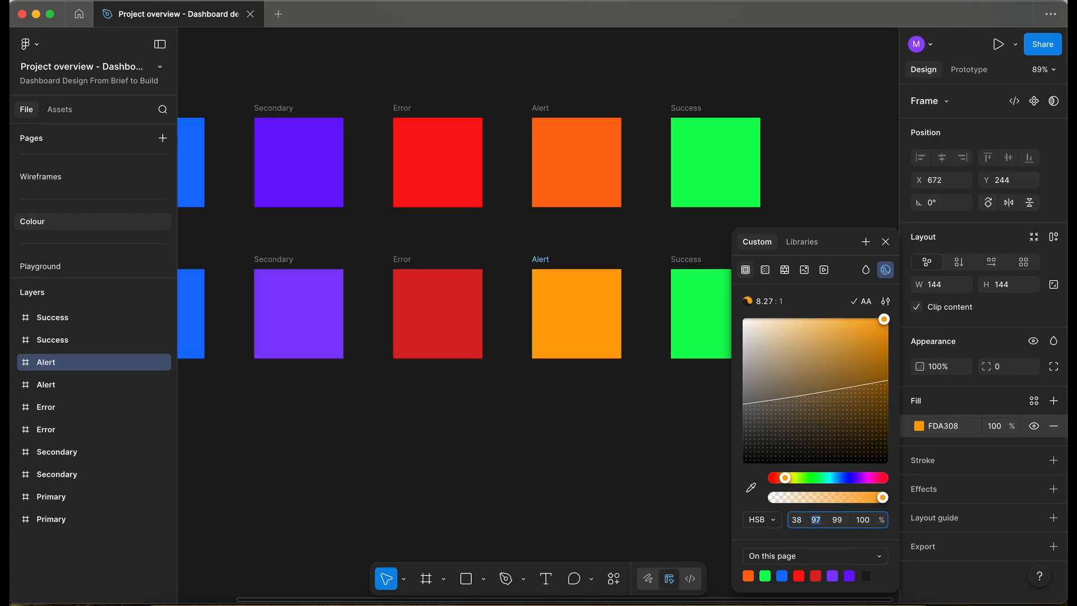
{"action": "key", "text": "Down"}
{"action": "key", "text": "Down"}
{"action": "key", "text": "Down"}
{"action": "key", "text": "Down"}
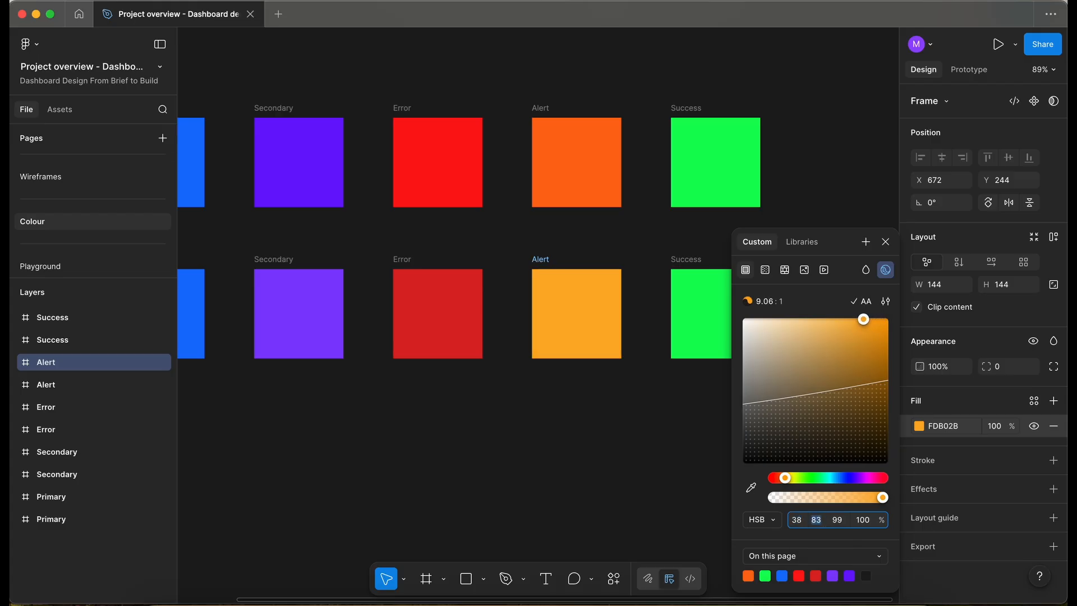
{"action": "key", "text": "Up"}
{"action": "key", "text": "Up"}
{"action": "key", "text": "Up"}
{"action": "key", "text": "Up"}
{"action": "key", "text": "Up"}
{"action": "key", "text": "Up"}
{"action": "key", "text": "Up"}
- Slightly lower the brightness of the second-row Alert swatch's fill and deselect the swatch
{"action": "key", "text": "Tab"}
{"action": "key", "text": "Down"}
{"action": "key", "text": "Down"}
{"action": "key", "text": "Down"}
{"action": "key", "text": "Down"}
{"action": "key", "text": "Down"}
{"action": "key", "text": "Down"}
{"action": "key", "text": "Down"}
{"action": "key", "text": "Down"}
{"action": "key", "text": "Down"}
{"action": "key", "text": "Up"}
{"action": "key", "text": "Up"}
{"action": "key", "text": "Up"}
{"action": "key", "text": "Up"}
{"action": "key", "text": "Up"}
{"action": "key", "text": "Up"}
{"action": "key", "text": "Up"}
{"action": "key", "text": "Up"}
{"action": "key", "text": "Up"}
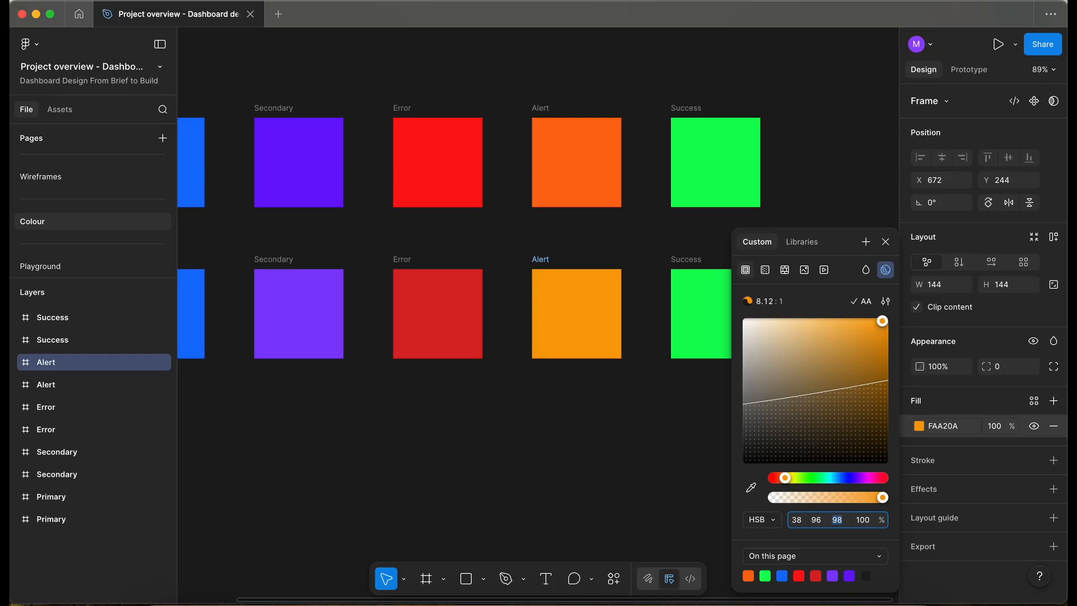
{"action": "key", "text": "Escape"}
{"action": "key", "text": "Escape"}
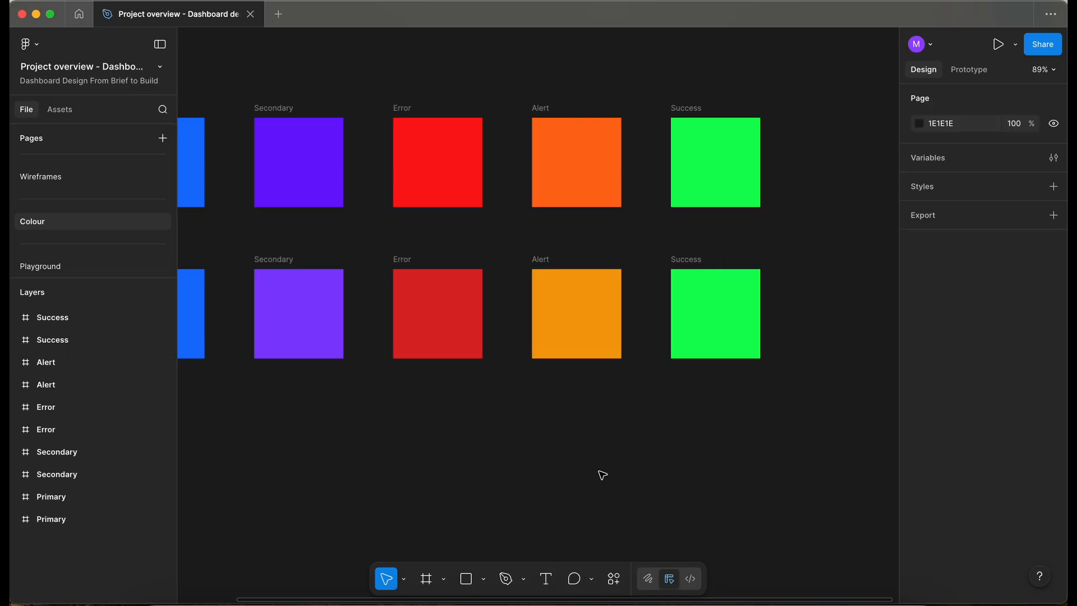
- Shift the hue of the second-row Success swatch's fill to 160 for a more teal green
{"action": "scroll", "coordinate": [598, 473], "scroll_direction": "down", "scroll_amount": 2}
{"action": "key", "text": "Tab"}
{"action": "scroll", "coordinate": [599, 473], "scroll_direction": "up", "scroll_amount": 3}
{"action": "left_click", "coordinate": [918, 427]}
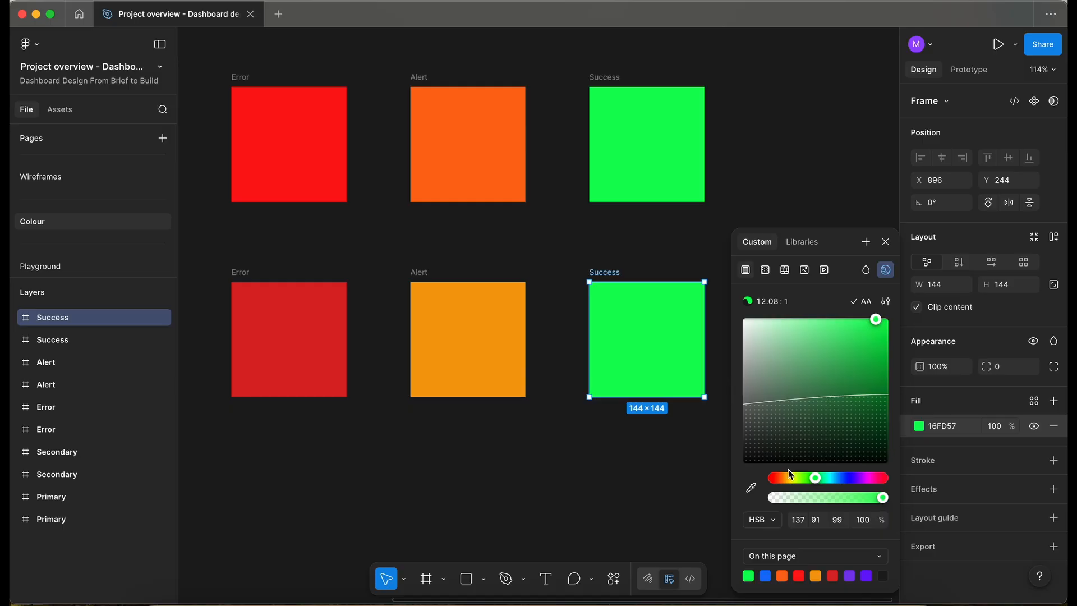
{"action": "left_click", "coordinate": [800, 520]}
{"action": "key", "text": "Up"}
{"action": "key", "text": "Up"}
{"action": "key", "text": "Up"}
{"action": "key", "text": "Up"}
{"action": "key", "text": "Up"}
{"action": "key", "text": "Up"}
{"action": "key", "text": "Up"}
{"action": "key", "text": "Up"}
{"action": "key", "text": "Up"}
{"action": "key", "text": "Up"}
{"action": "key", "text": "Up"}
{"action": "key", "text": "Up"}
{"action": "key", "text": "Up"}
{"action": "key", "text": "Up"}
{"action": "key", "text": "Up"}
{"action": "key", "text": "Up"}
{"action": "key", "text": "Up"}
{"action": "key", "text": "Up"}
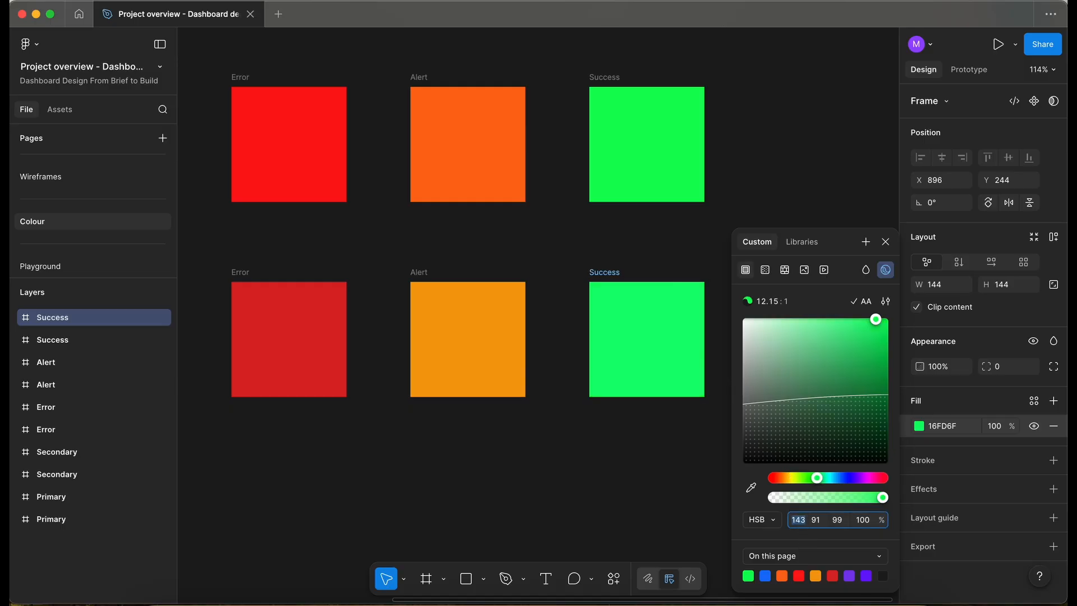
{"action": "key", "text": "Up"}
{"action": "key", "text": "Up"}
{"action": "key", "text": "Up"}
{"action": "key", "text": "Up"}
{"action": "key", "text": "Up"}
{"action": "key", "text": "Up"}
{"action": "key", "text": "Up"}
{"action": "key", "text": "Up"}
{"action": "key", "text": "Up"}
{"action": "key", "text": "Up"}
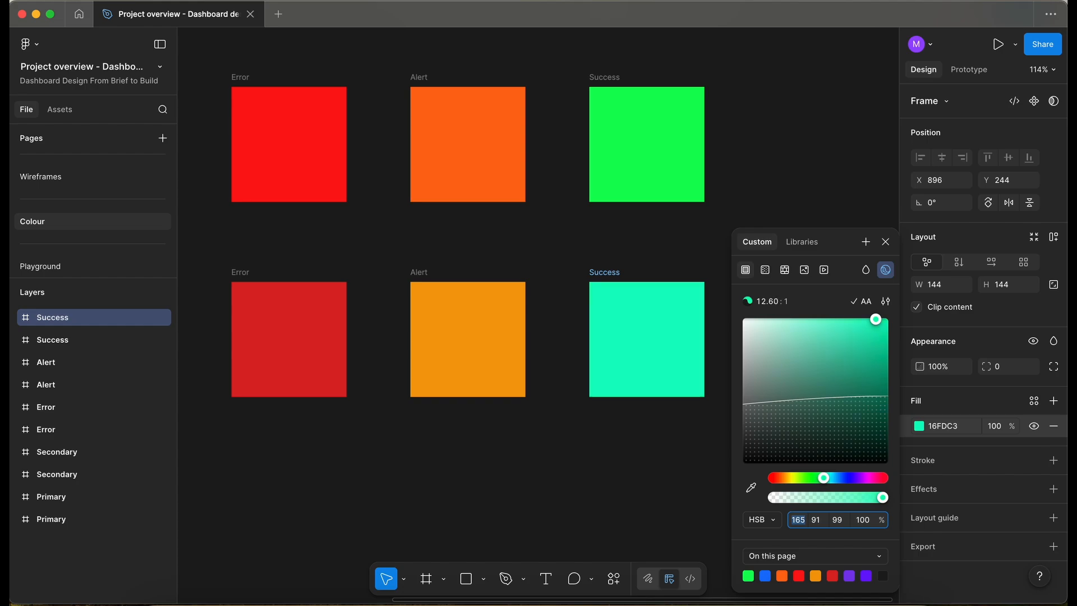
{"action": "key", "text": "Up"}
{"action": "key", "text": "Up"}
{"action": "key", "text": "Up"}
{"action": "key", "text": "Up"}
{"action": "key", "text": "Up"}
{"action": "key", "text": "Up"}
{"action": "key", "text": "Down"}
{"action": "key", "text": "Down"}
{"action": "key", "text": "Down"}
{"action": "key", "text": "Down"}
{"action": "key", "text": "Down"}
{"action": "key", "text": "Down"}
{"action": "key", "text": "Down"}
{"action": "key", "text": "Down"}
{"action": "key", "text": "Down"}
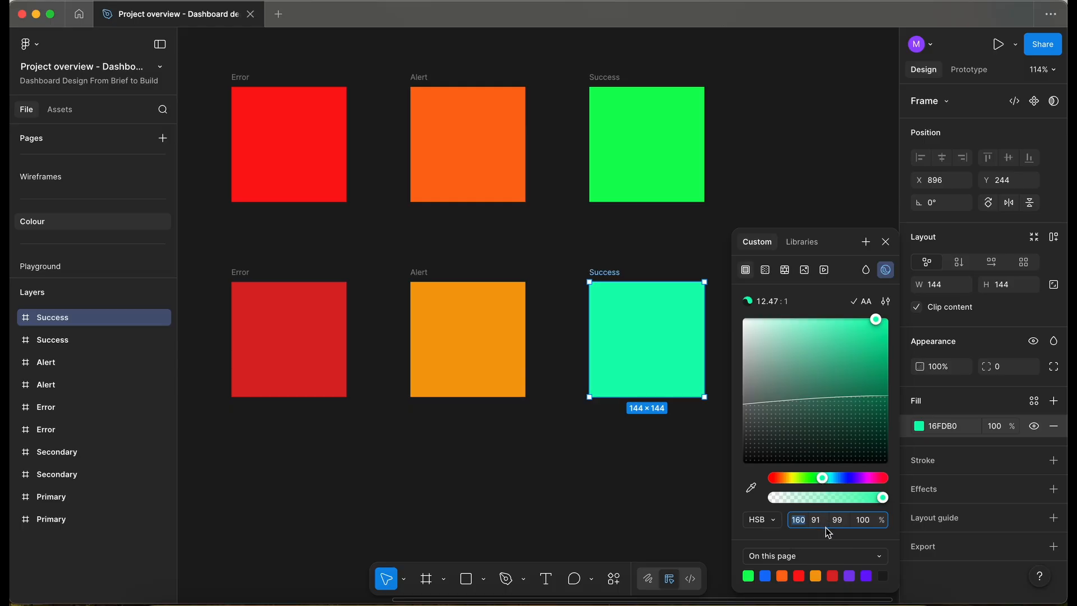
- Lower the brightness of the second-row Success swatch's fill to 76 for a darker green
{"action": "left_click", "coordinate": [843, 519]}
{"action": "key", "text": "Down"}
{"action": "key", "text": "Down"}
{"action": "key", "text": "Down"}
{"action": "key", "text": "Down"}
{"action": "key", "text": "Down"}
{"action": "key", "text": "Down"}
{"action": "key", "text": "Down"}
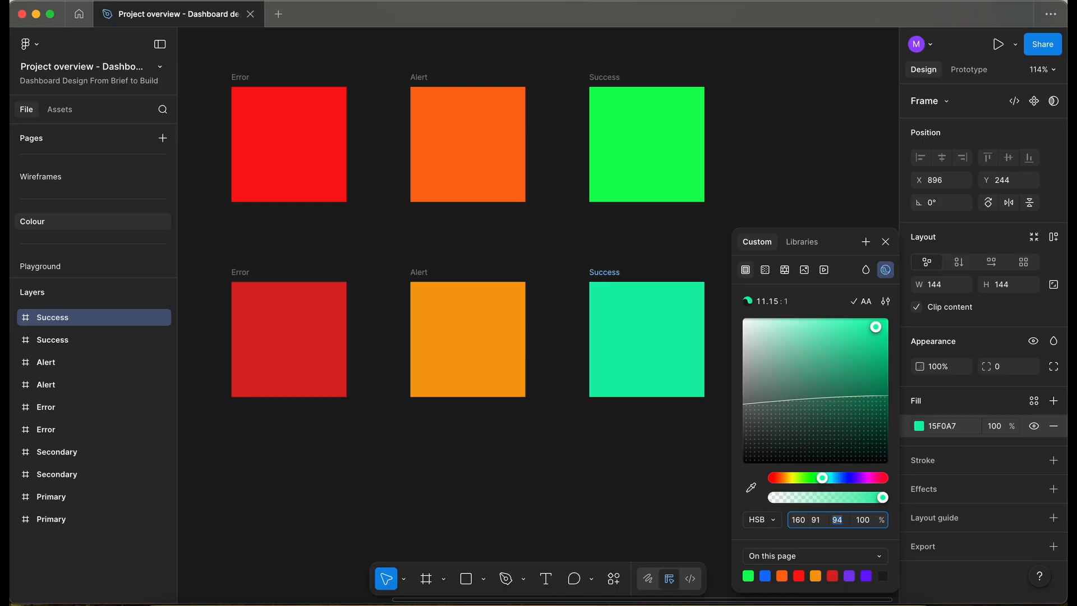
{"action": "key", "text": "Down"}
{"action": "key", "text": "Down"}
{"action": "key", "text": "Down"}
{"action": "key", "text": "Down"}
{"action": "key", "text": "Down"}
{"action": "key", "text": "Down"}
{"action": "key", "text": "Down"}
{"action": "key", "text": "Down"}
{"action": "key", "text": "Down"}
{"action": "key", "text": "Down"}
{"action": "key", "text": "Down"}
{"action": "key", "text": "Down"}
{"action": "key", "text": "Down"}
{"action": "key", "text": "Down"}
{"action": "key", "text": "Down"}
{"action": "key", "text": "Down"}
{"action": "key", "text": "Down"}
{"action": "key", "text": "Down"}
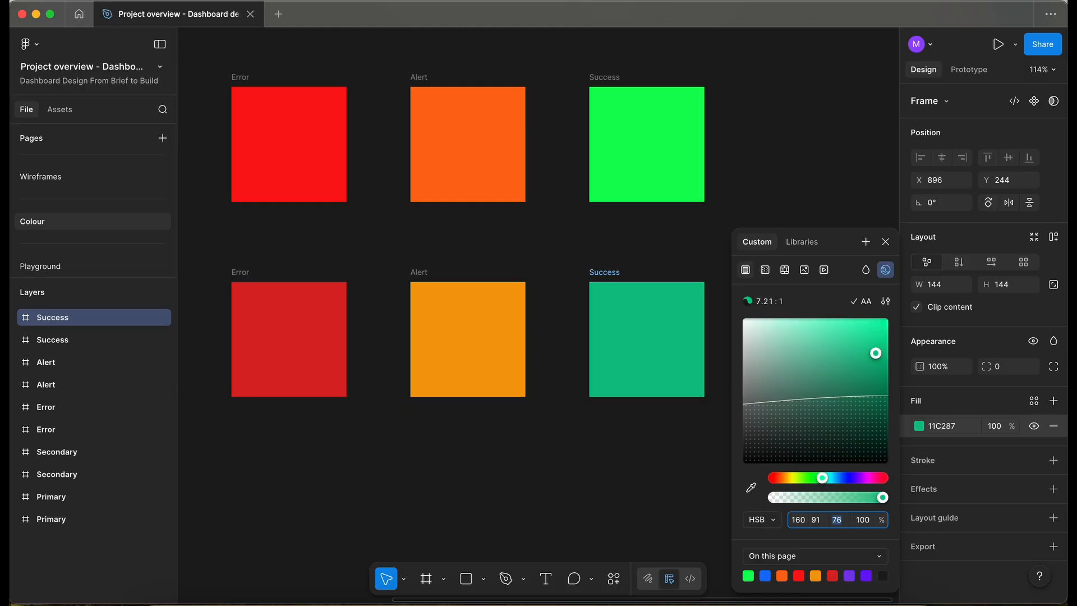
- Fine-tune the brightness of the second-row Success swatch's fill down to 10BA81 and deselect the swatch
{"action": "key", "text": "Down"}
{"action": "left_click", "coordinate": [601, 492]}
- Compare the Primary, Secondary and Error swatches of the first row with their counterparts in the second row
{"action": "scroll", "coordinate": [602, 492], "scroll_direction": "down", "scroll_amount": 5}
{"action": "scroll", "coordinate": [602, 493], "scroll_direction": "down", "scroll_amount": 2}
{"action": "scroll", "coordinate": [602, 492], "scroll_direction": "left", "scroll_amount": 2}
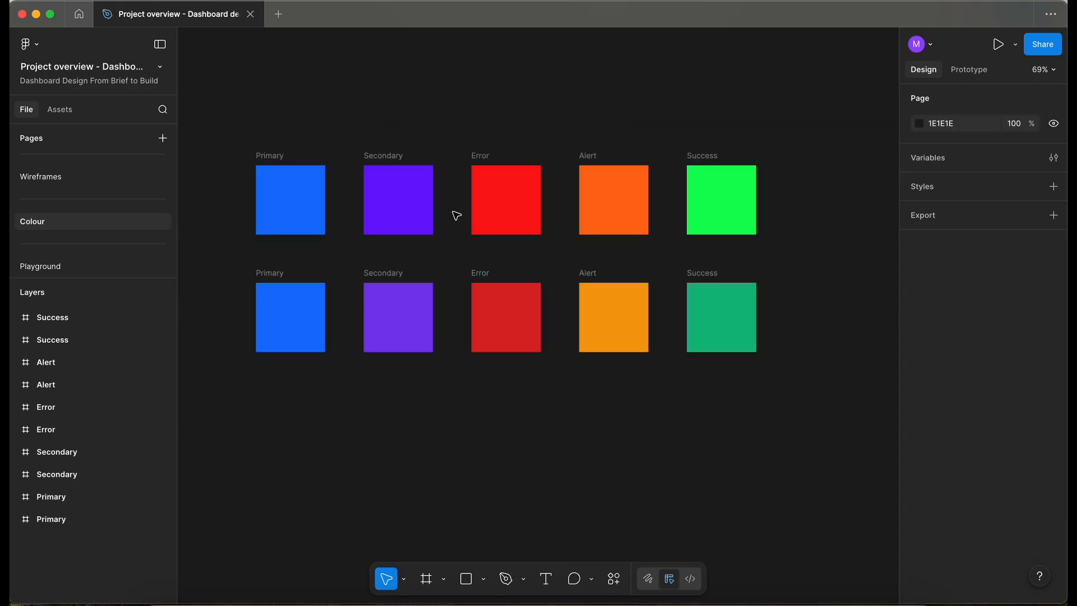
{"action": "left_click_drag", "start_coordinate": [241, 142], "coordinate": [691, 273]}
{"action": "left_click_drag", "start_coordinate": [238, 103], "coordinate": [418, 231]}
{"action": "left_click_drag", "start_coordinate": [418, 412], "coordinate": [284, 317]}
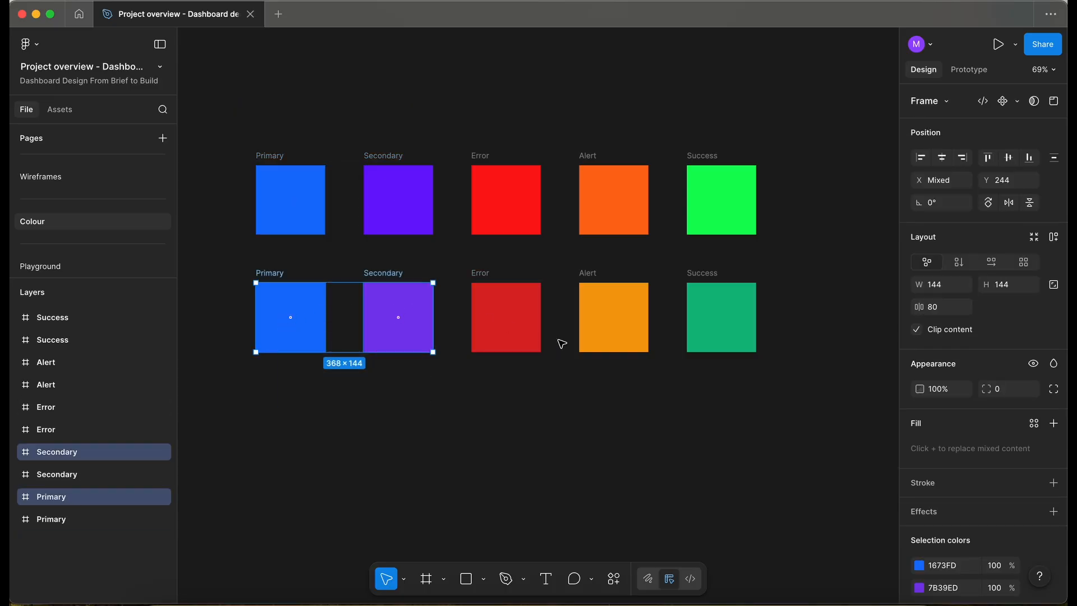
{"action": "left_click_drag", "start_coordinate": [510, 116], "coordinate": [545, 223]}
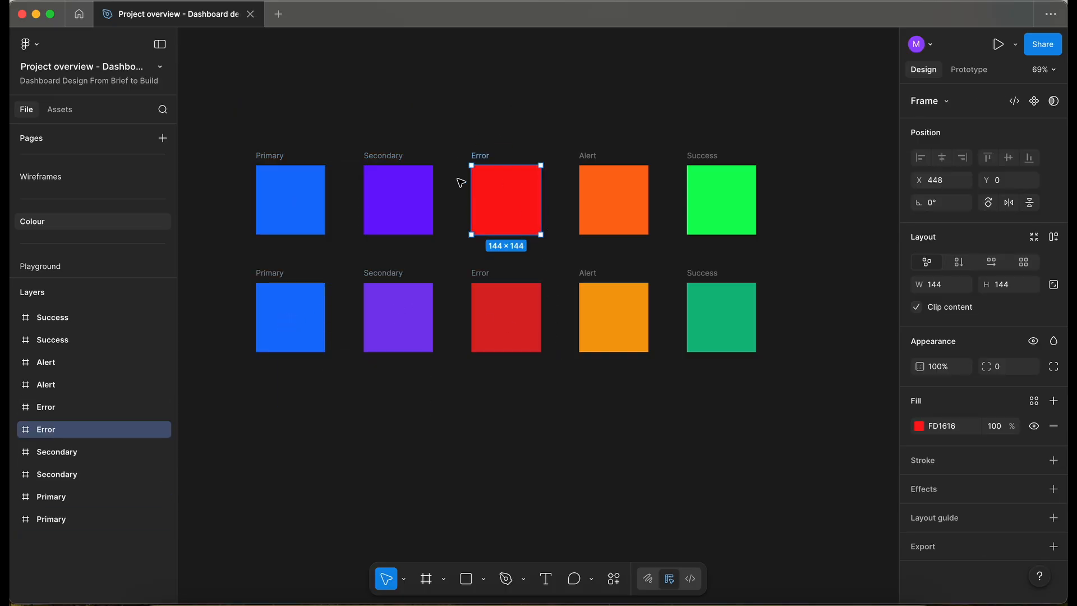
{"action": "left_click", "coordinate": [515, 339]}
{"action": "scroll", "coordinate": [516, 337], "scroll_direction": "right", "scroll_amount": 3}
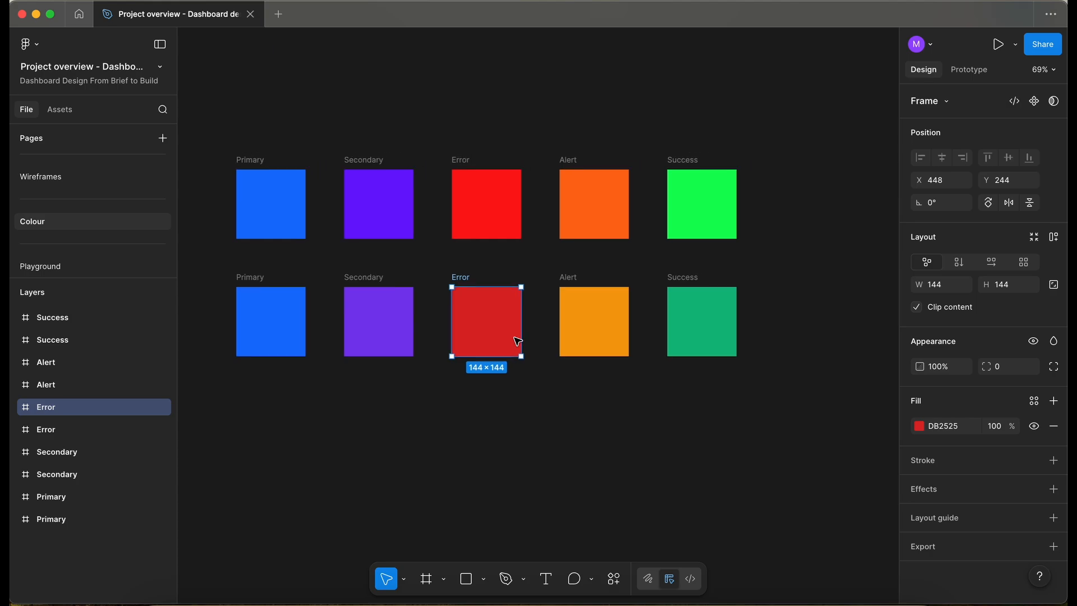
- Compare the Alert and Success swatches of both rows up close, and examine the two complete rows together
{"action": "scroll", "coordinate": [591, 224], "scroll_direction": "up", "scroll_amount": 5}
{"action": "left_click", "coordinate": [561, 227]}
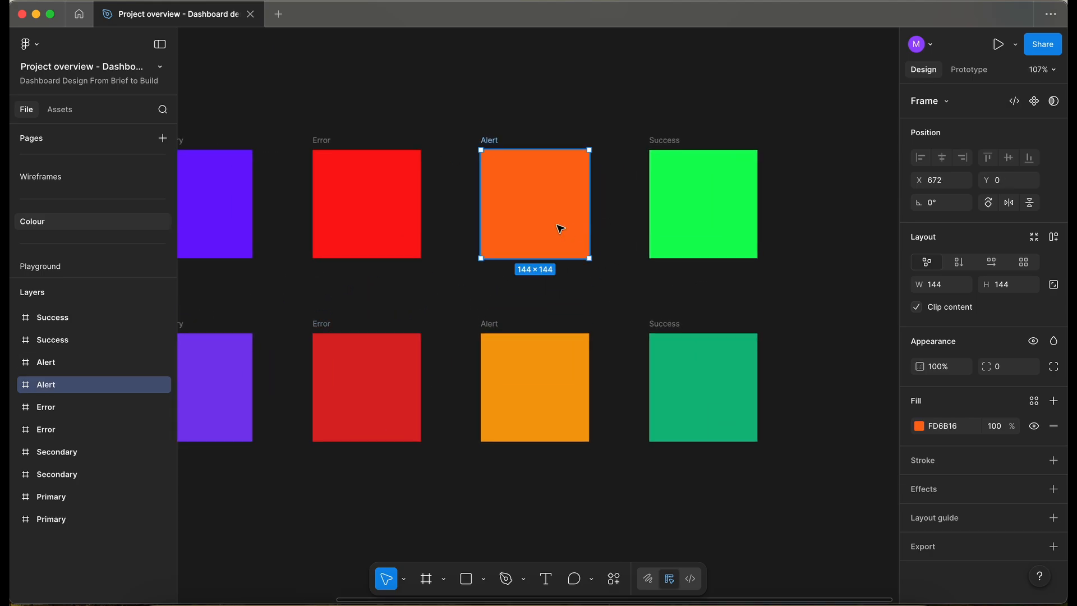
{"action": "left_click", "coordinate": [562, 370]}
{"action": "scroll", "coordinate": [567, 353], "scroll_direction": "down", "scroll_amount": 3}
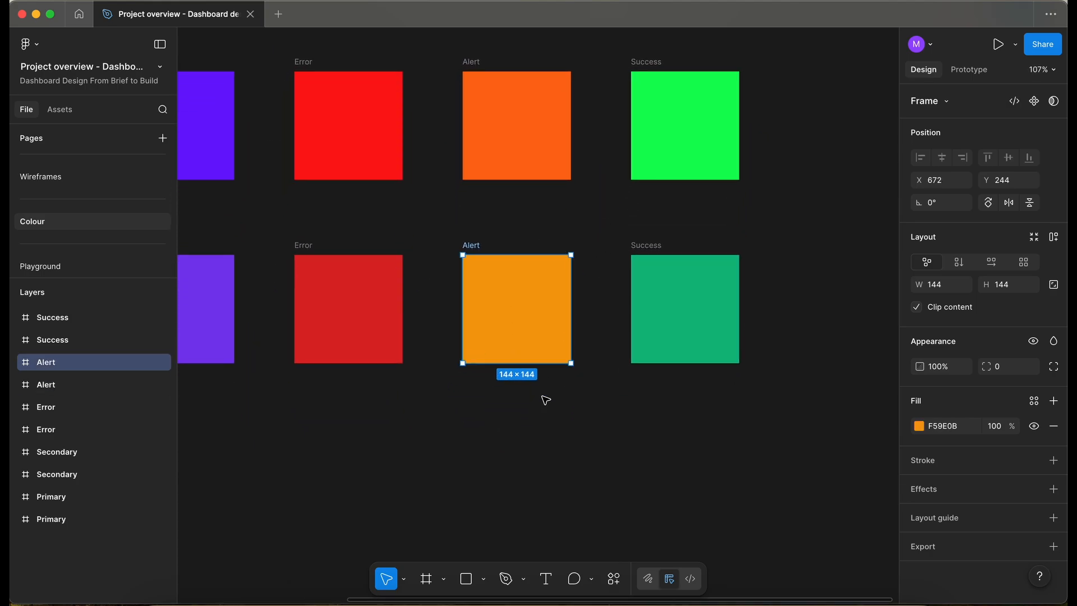
{"action": "scroll", "coordinate": [507, 302], "scroll_direction": "right", "scroll_amount": 2}
{"action": "scroll", "coordinate": [507, 302], "scroll_direction": "up", "scroll_amount": 1}
{"action": "left_click", "coordinate": [727, 133]}
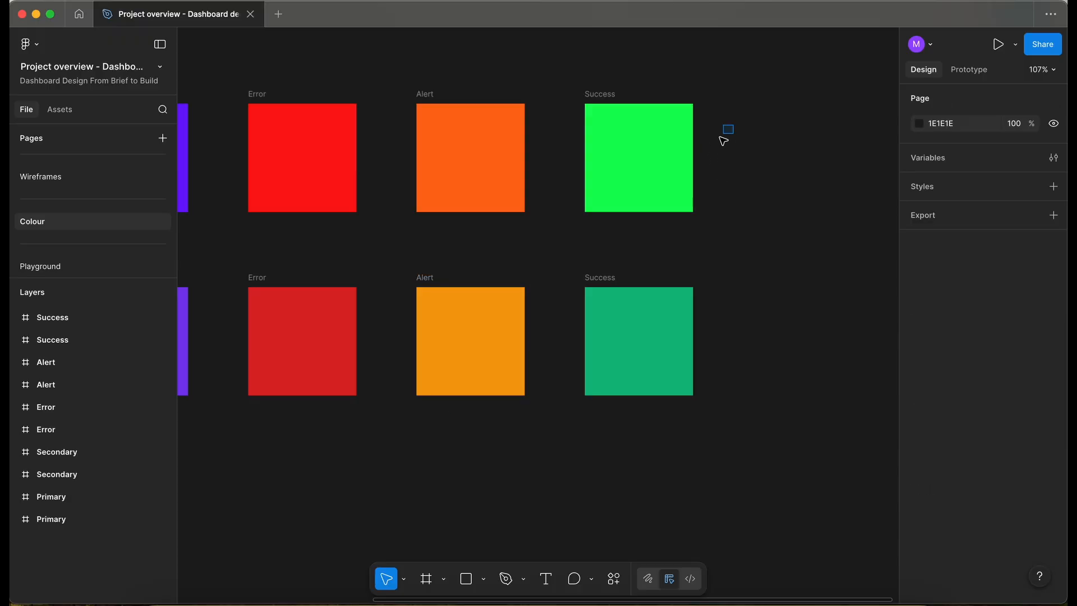
{"action": "left_click", "coordinate": [689, 174]}
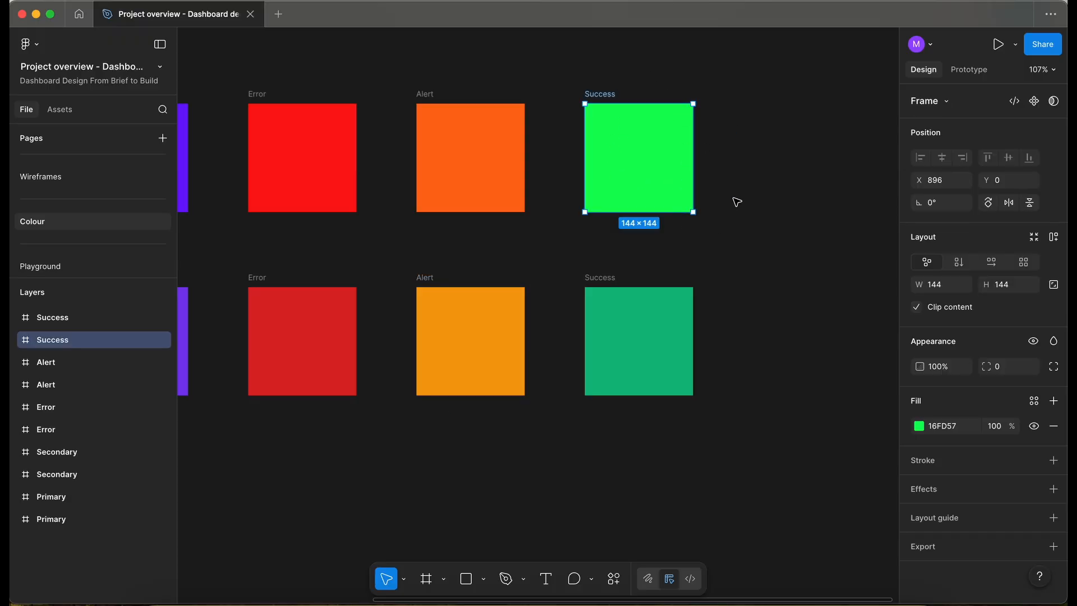
{"action": "scroll", "coordinate": [655, 207], "scroll_direction": "down", "scroll_amount": 5}
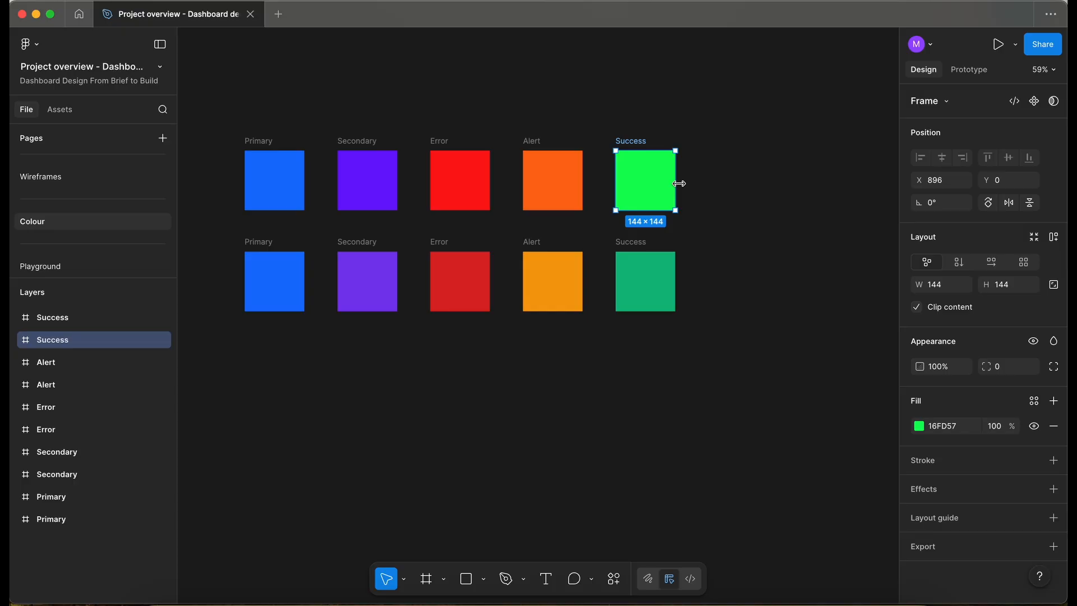
{"action": "left_click", "coordinate": [644, 286]}
{"action": "scroll", "coordinate": [644, 295], "scroll_direction": "up", "scroll_amount": 5}
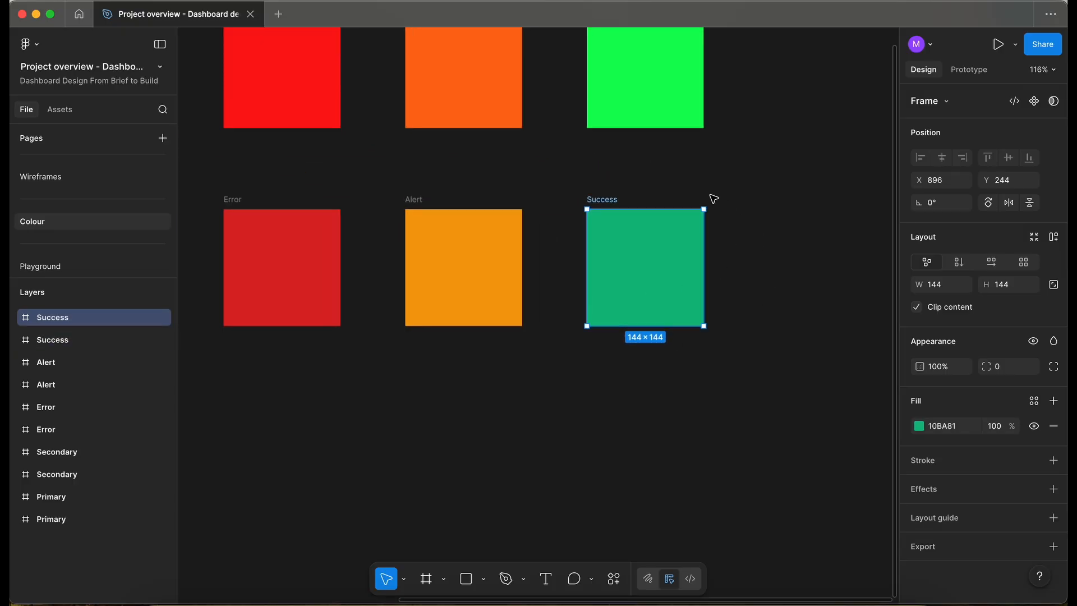
{"action": "scroll", "coordinate": [693, 339], "scroll_direction": "down", "scroll_amount": 2}
{"action": "scroll", "coordinate": [694, 305], "scroll_direction": "down", "scroll_amount": 3}
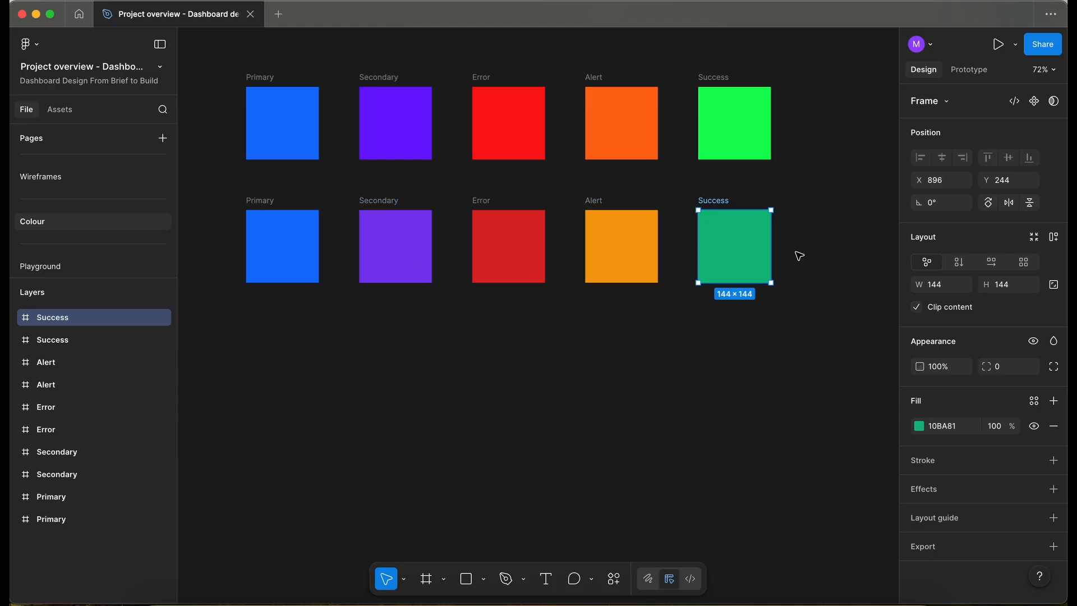
{"action": "left_click", "coordinate": [513, 344]}
{"action": "scroll", "coordinate": [515, 372], "scroll_direction": "down", "scroll_amount": 1}
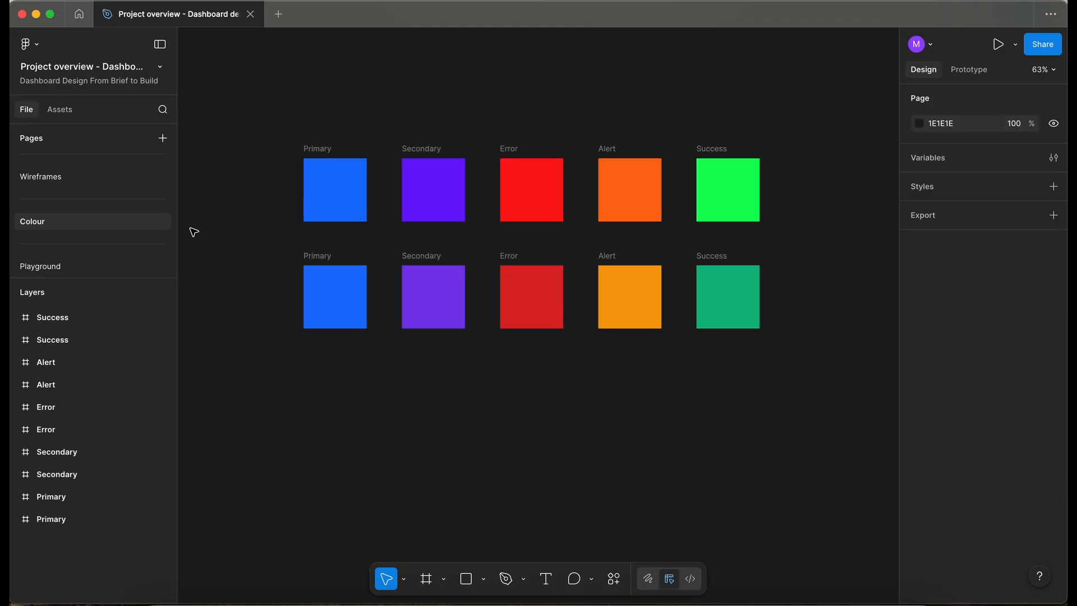
- Add a text label reading "Version 1" in the empty space before the first row's Primary swatch
{"action": "scroll", "coordinate": [337, 240], "scroll_direction": "up", "scroll_amount": 2}
{"action": "key", "text": "t"}
{"action": "left_click", "coordinate": [353, 235]}
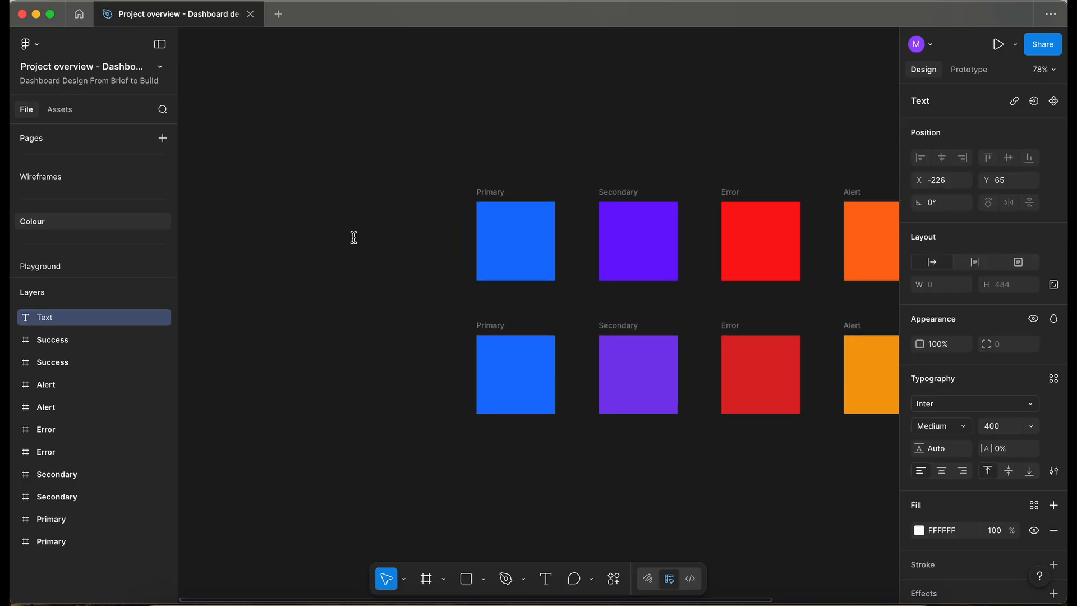
{"action": "scroll", "coordinate": [353, 238], "scroll_direction": "down", "scroll_amount": 5}
{"action": "type", "text": "Version 1"}
{"action": "key", "text": "Escape"}
- Scale the "Version 1" label to about 320 × 89 beside the first row and duplicate it beside the second row as "Version 2"
{"action": "left_click_drag", "start_coordinate": [572, 294], "coordinate": [481, 393]}
{"action": "key", "text": "k"}
{"action": "left_click_drag", "start_coordinate": [594, 429], "coordinate": [394, 335]}
{"action": "scroll", "coordinate": [355, 240], "scroll_direction": "up", "scroll_amount": 5}
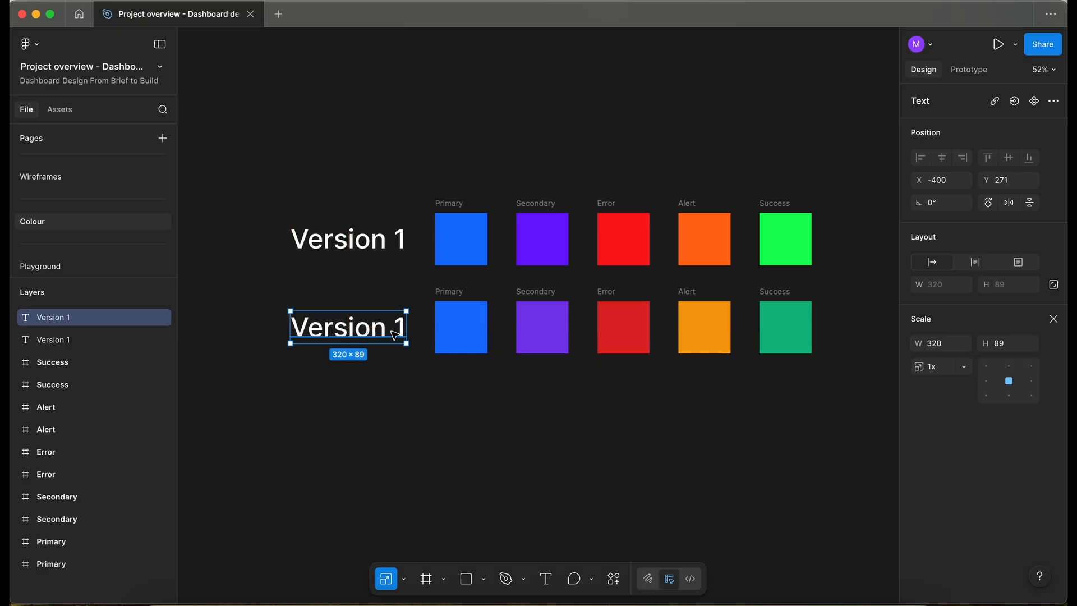
{"action": "key", "text": "v"}
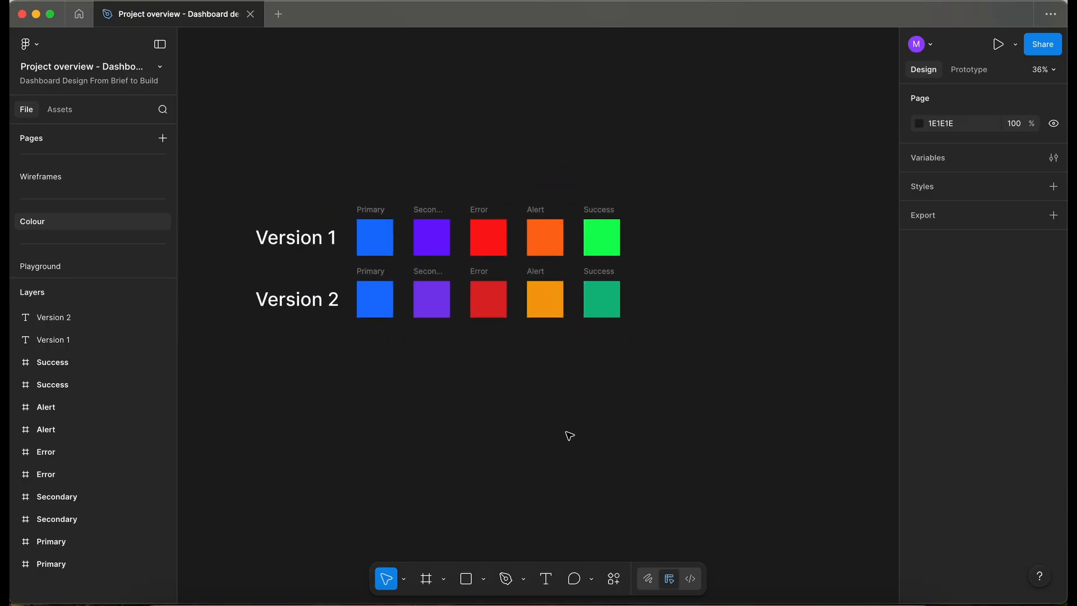
- Group the Version 1 label with its swatches, and group the Version 2 label with its swatches separately
{"action": "left_click_drag", "start_coordinate": [735, 317], "coordinate": [331, 243]}
{"action": "scroll", "coordinate": [335, 244], "scroll_direction": "down", "scroll_amount": 2}
{"action": "scroll", "coordinate": [335, 244], "scroll_direction": "left", "scroll_amount": 2}
{"action": "left_click_drag", "start_coordinate": [727, 128], "coordinate": [318, 184]}
{"action": "key", "text": "super+g"}
{"action": "left_click_drag", "start_coordinate": [701, 349], "coordinate": [316, 245]}
{"action": "key", "text": "super+g"}
- Place a duplicate of the Version 2 group far below the two original rows, at about Y 2186
{"action": "scroll", "coordinate": [463, 264], "scroll_direction": "down", "scroll_amount": 3}
{"action": "left_click_drag", "start_coordinate": [452, 255], "coordinate": [451, 500]}
{"action": "scroll", "coordinate": [453, 400], "scroll_direction": "down", "scroll_amount": 3}
{"action": "scroll", "coordinate": [453, 399], "scroll_direction": "up", "scroll_amount": 2}
{"action": "scroll", "coordinate": [457, 402], "scroll_direction": "down", "scroll_amount": 3}
{"action": "scroll", "coordinate": [456, 402], "scroll_direction": "up", "scroll_amount": 2}
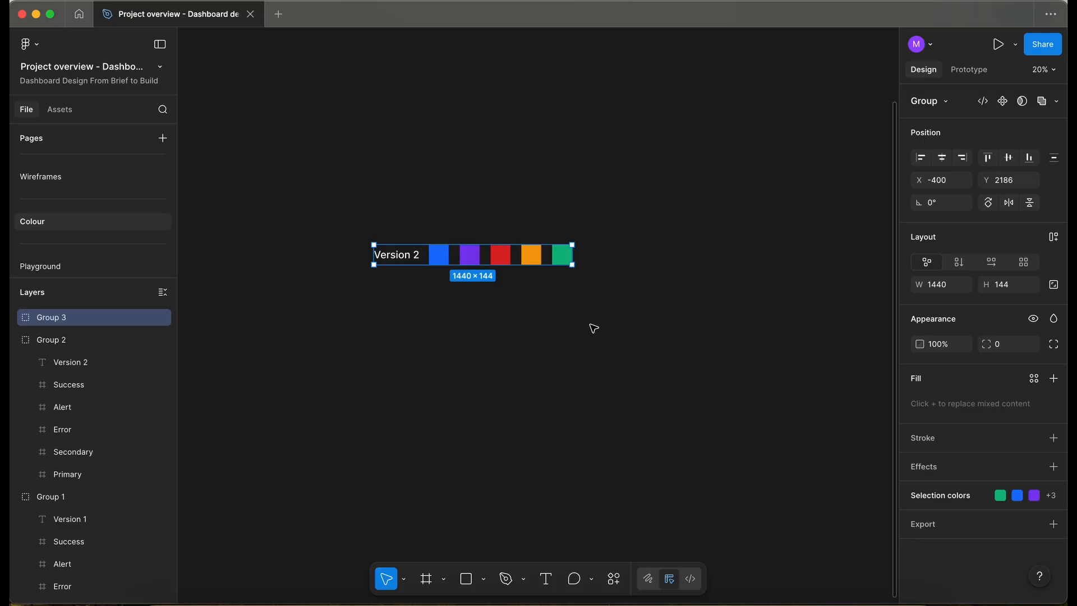
- Duplicate the copied group's "Version 2" label, change its text to "Neutrals?" and place it just below the original label
{"action": "left_click", "coordinate": [515, 331]}
{"action": "double_click", "coordinate": [397, 256]}
{"action": "left_click_drag", "start_coordinate": [397, 256], "coordinate": [369, 315]}
{"action": "double_click", "coordinate": [365, 313]}
{"action": "type", "text": "Ne"}
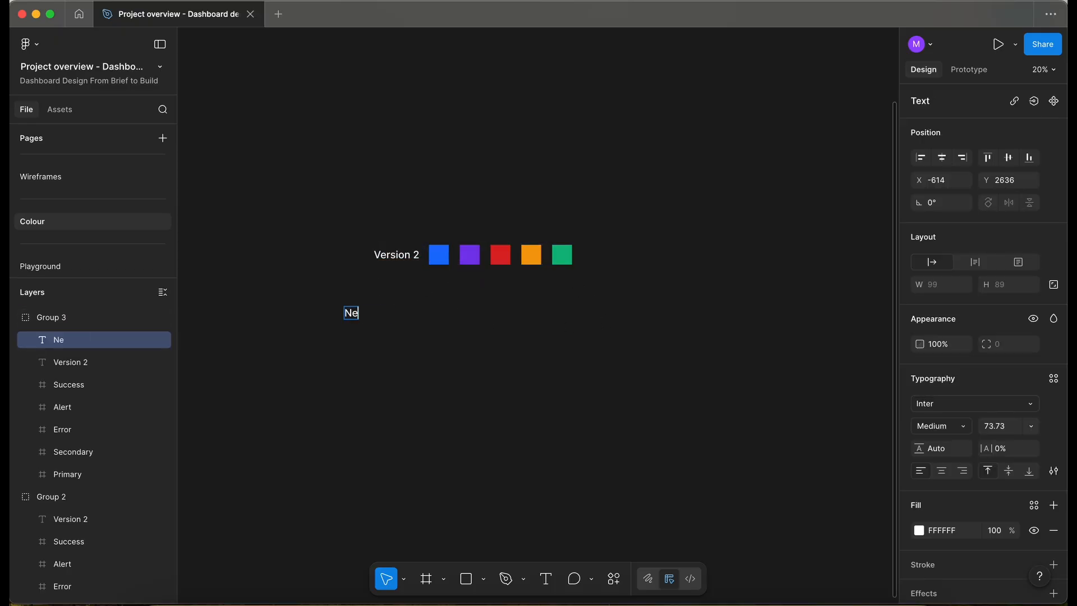
{"action": "type", "text": "utrals?"}
{"action": "left_click", "coordinate": [446, 376]}
{"action": "left_click_drag", "start_coordinate": [368, 316], "coordinate": [369, 284]}
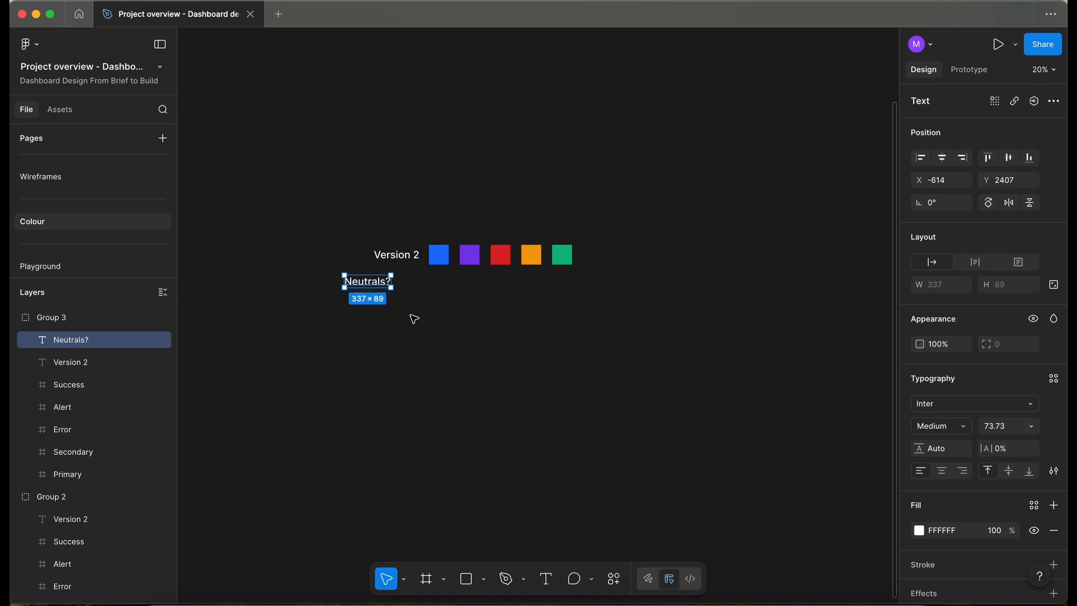
{"action": "left_click", "coordinate": [455, 361]}
- Run the Foundation: Color Generator plugin and set its profile to Atlassian
{"action": "scroll", "coordinate": [533, 347], "scroll_direction": "up", "scroll_amount": 2}
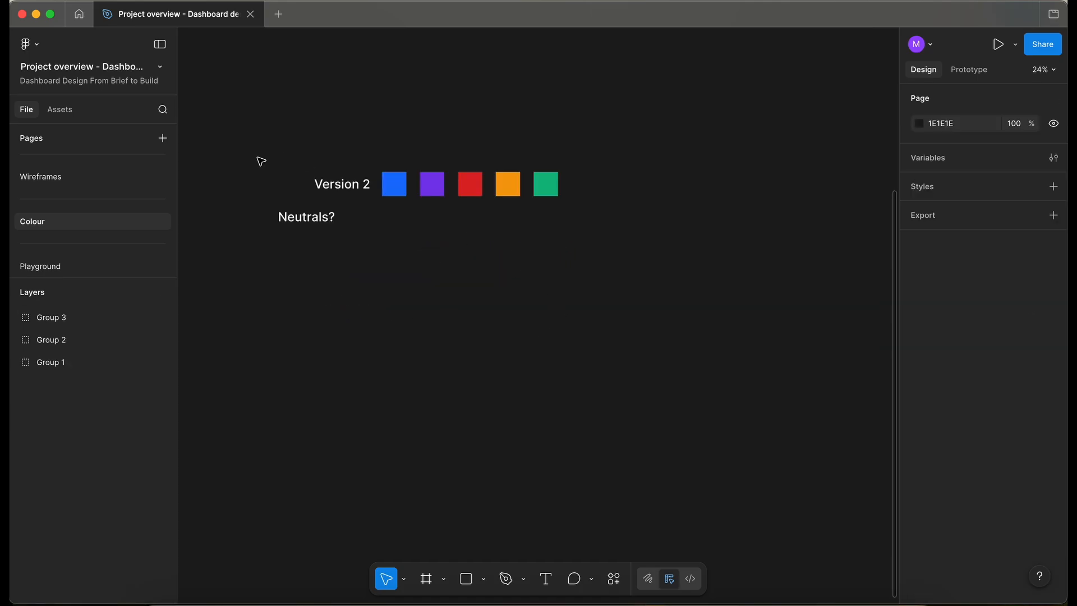
{"action": "left_click", "coordinate": [617, 584]}
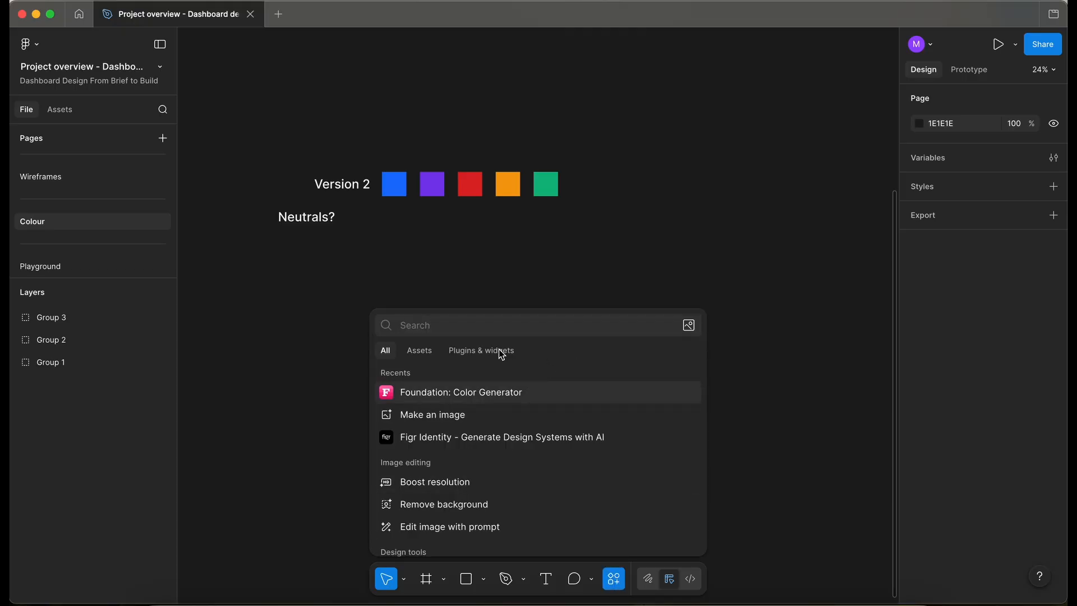
{"action": "left_click", "coordinate": [500, 351]}
{"action": "left_click", "coordinate": [502, 376]}
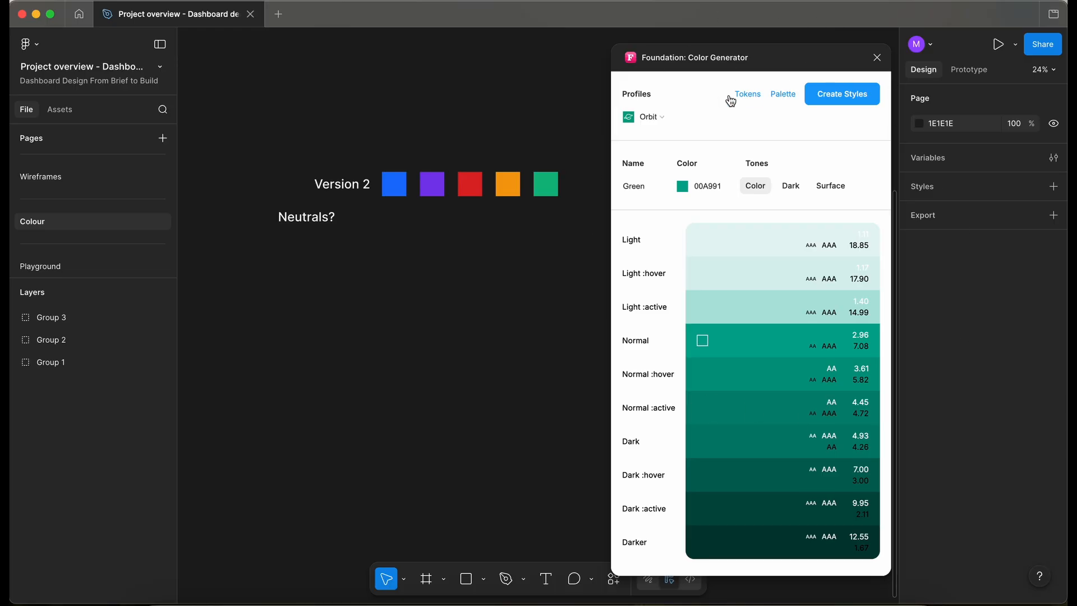
{"action": "left_click", "coordinate": [665, 112]}
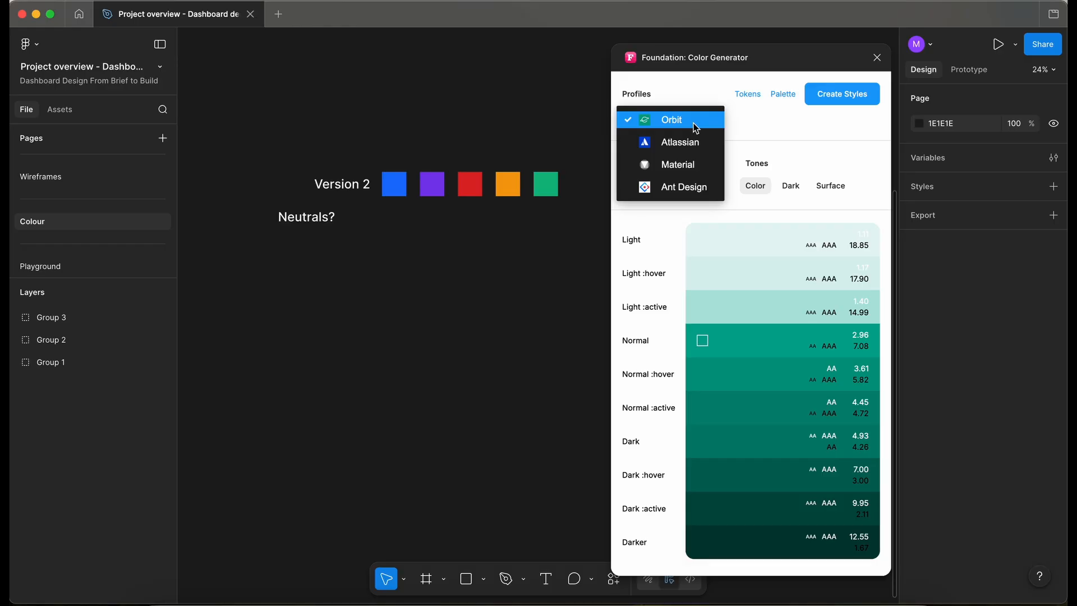
{"action": "left_click", "coordinate": [644, 142]}
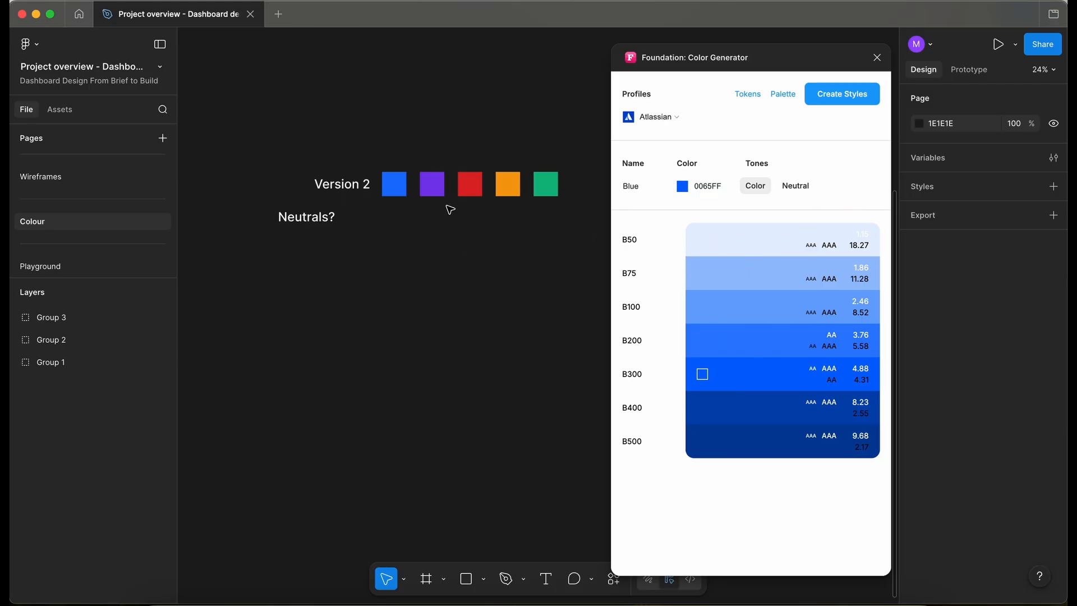
- Name the generated colour Primary and sample its base colour, 1673FD, from the blue Version 2 swatch with the eyedropper
{"action": "scroll", "coordinate": [450, 214], "scroll_direction": "right", "scroll_amount": 3}
{"action": "left_click", "coordinate": [652, 186]}
{"action": "double_click", "coordinate": [652, 187]}
{"action": "type", "text": "Primary"}
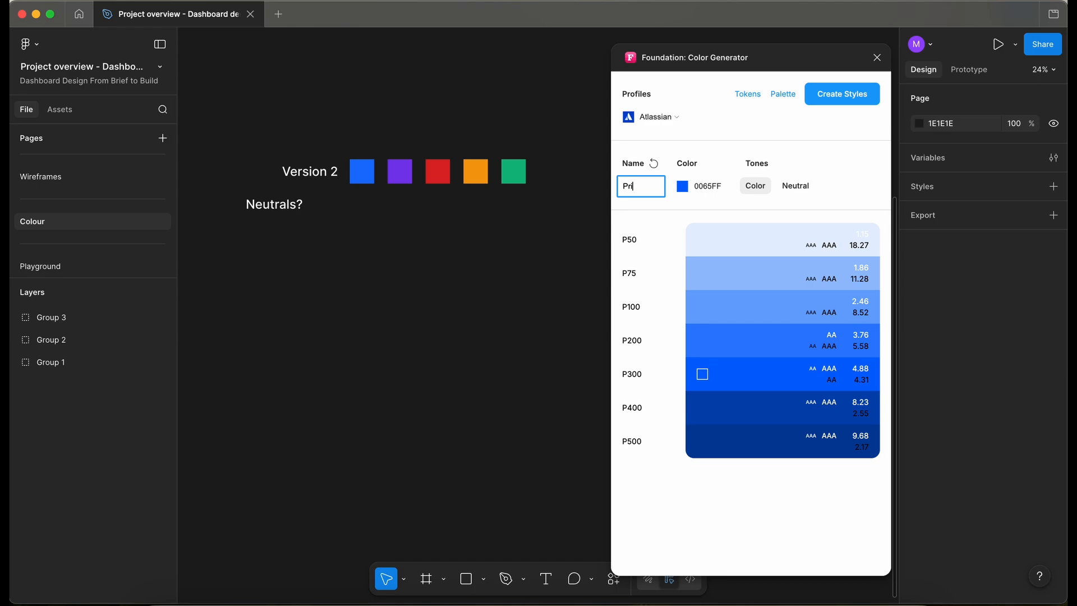
{"action": "left_click", "coordinate": [682, 186]}
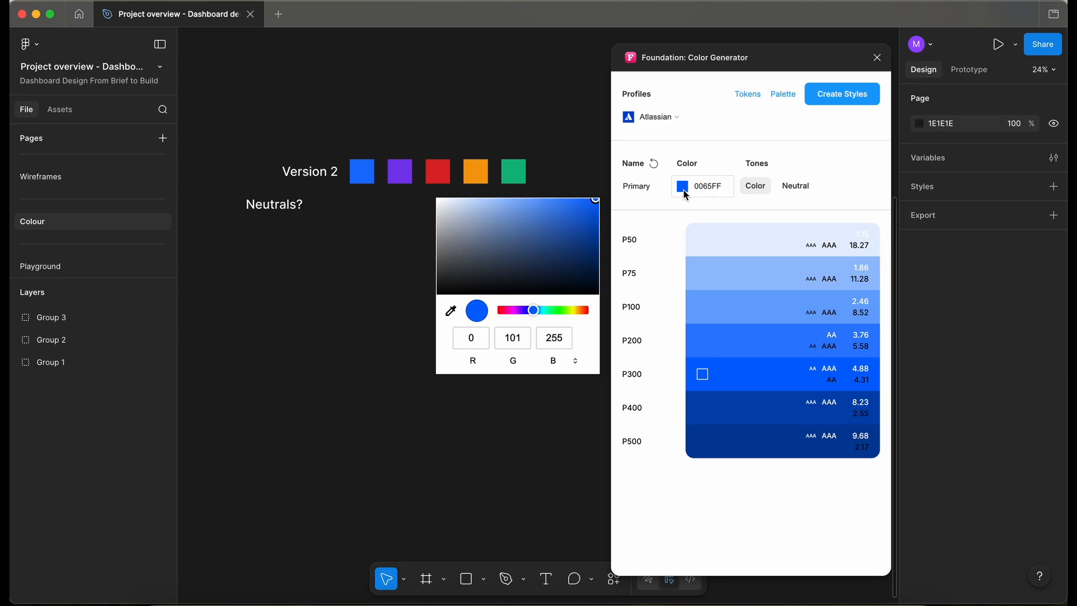
{"action": "left_click", "coordinate": [452, 312]}
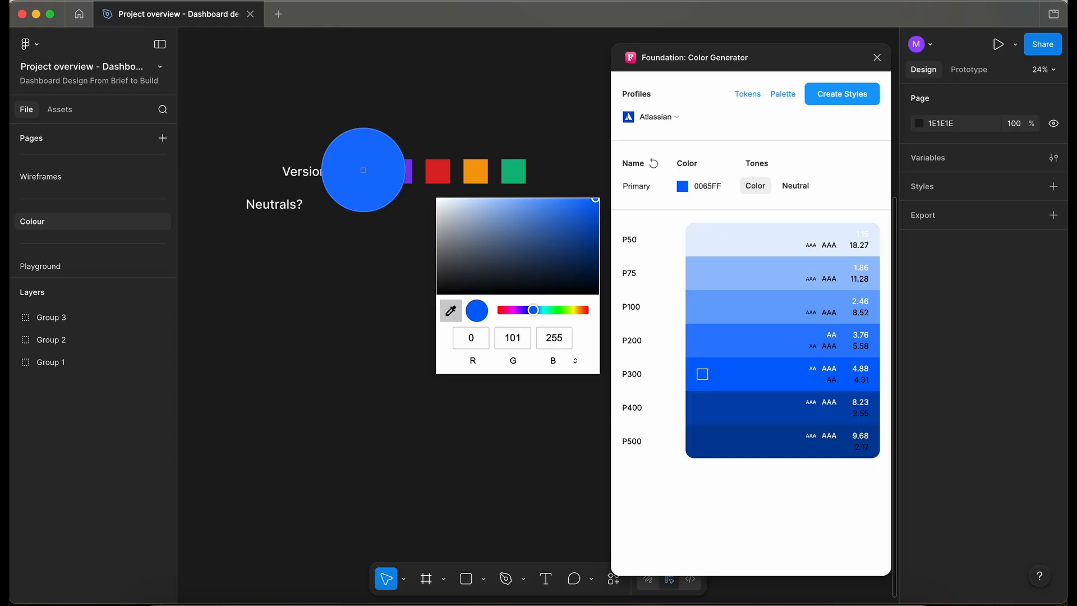
{"action": "left_click", "coordinate": [363, 169]}
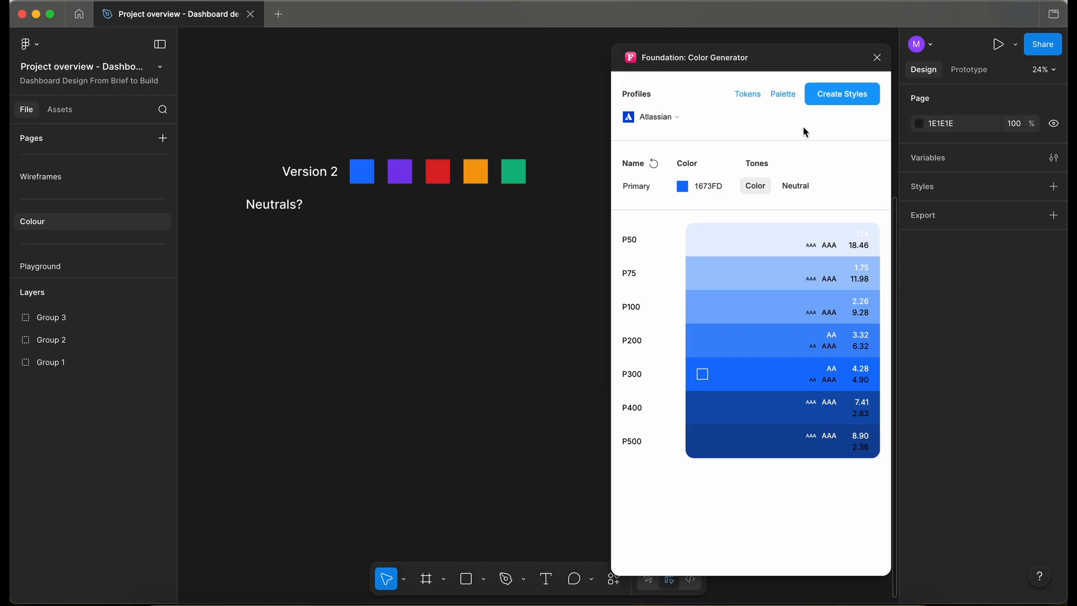
- Generate the Primary palette frame on the canvas and move it below the copied Version 2 row
{"action": "left_click", "coordinate": [783, 95]}
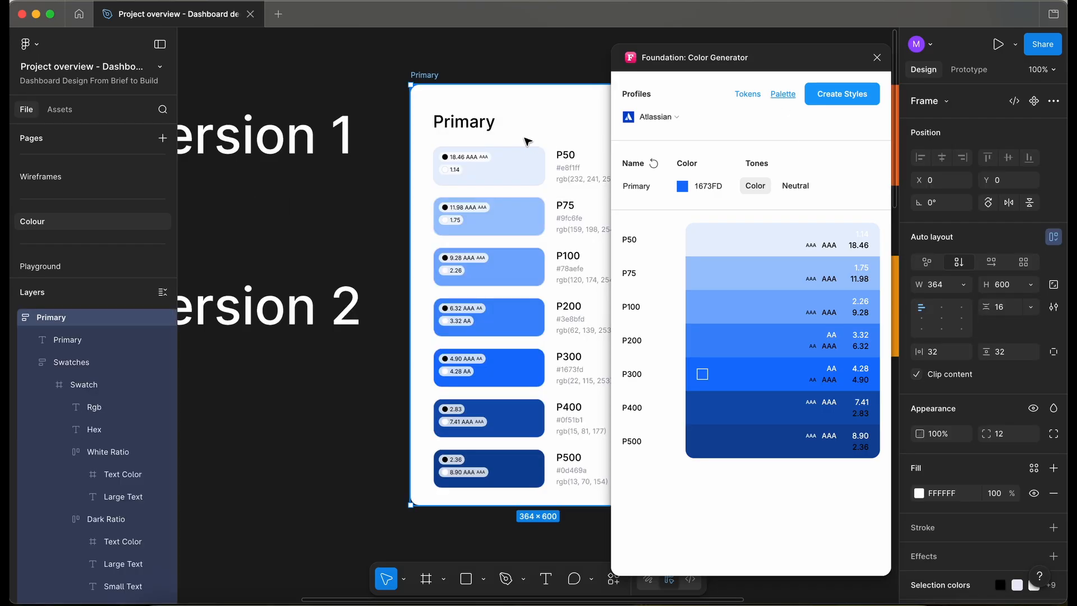
{"action": "scroll", "coordinate": [527, 140], "scroll_direction": "down", "scroll_amount": 10}
{"action": "left_click_drag", "start_coordinate": [506, 115], "coordinate": [484, 524]}
{"action": "scroll", "coordinate": [487, 282], "scroll_direction": "down", "scroll_amount": 8}
{"action": "scroll", "coordinate": [485, 513], "scroll_direction": "down", "scroll_amount": 4}
{"action": "scroll", "coordinate": [485, 513], "scroll_direction": "right", "scroll_amount": 2}
{"action": "scroll", "coordinate": [522, 480], "scroll_direction": "up", "scroll_amount": 3}
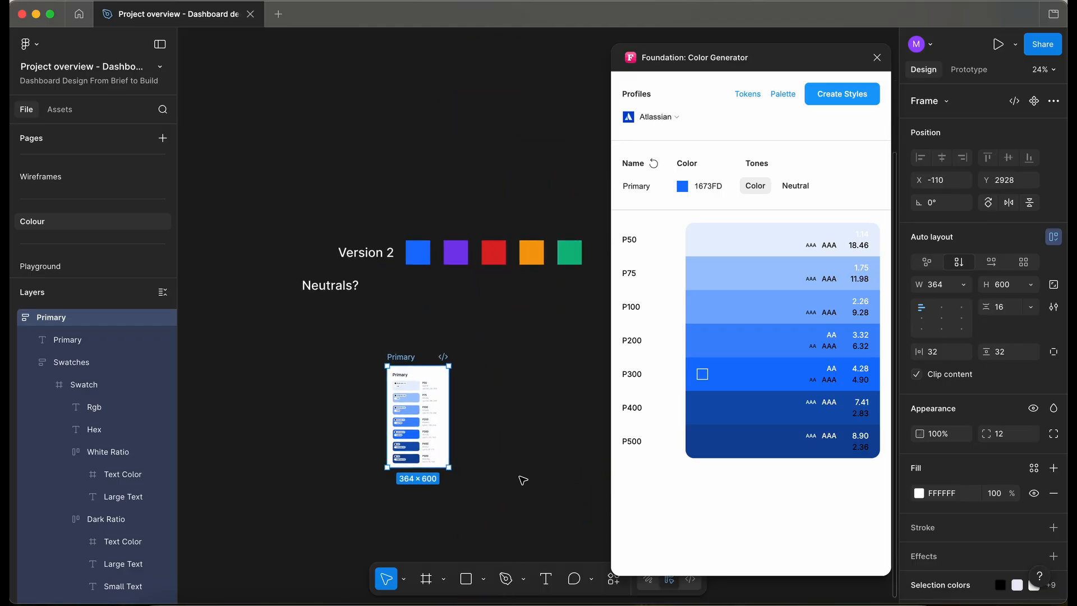
- Create colour styles from the Primary palette and review the P50 to P500 shades in the Foundation style group
{"action": "left_click", "coordinate": [845, 97]}
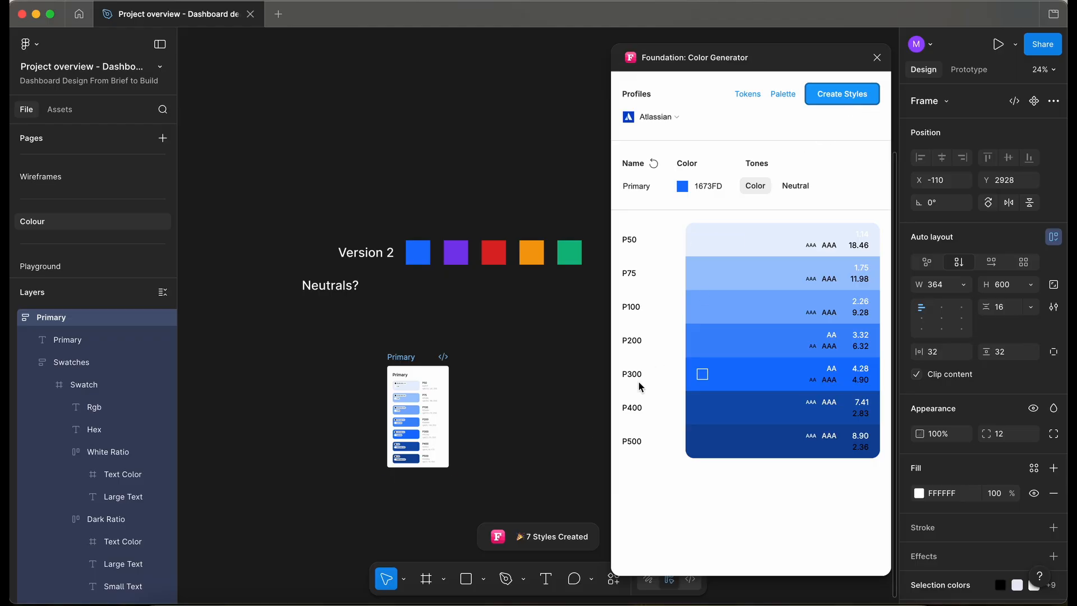
{"action": "left_click", "coordinate": [585, 440]}
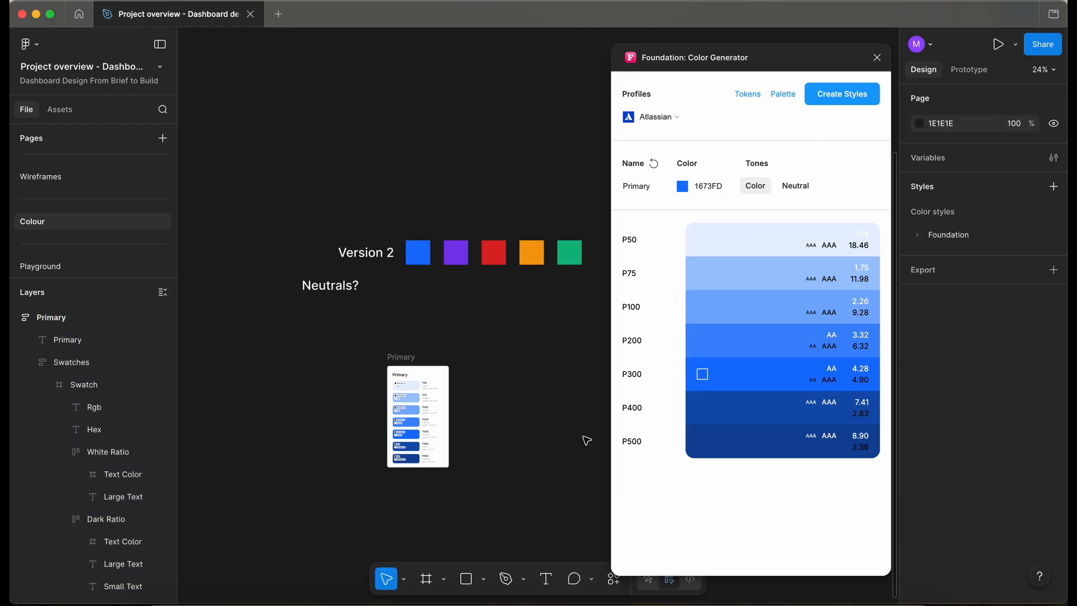
{"action": "left_click", "coordinate": [920, 236]}
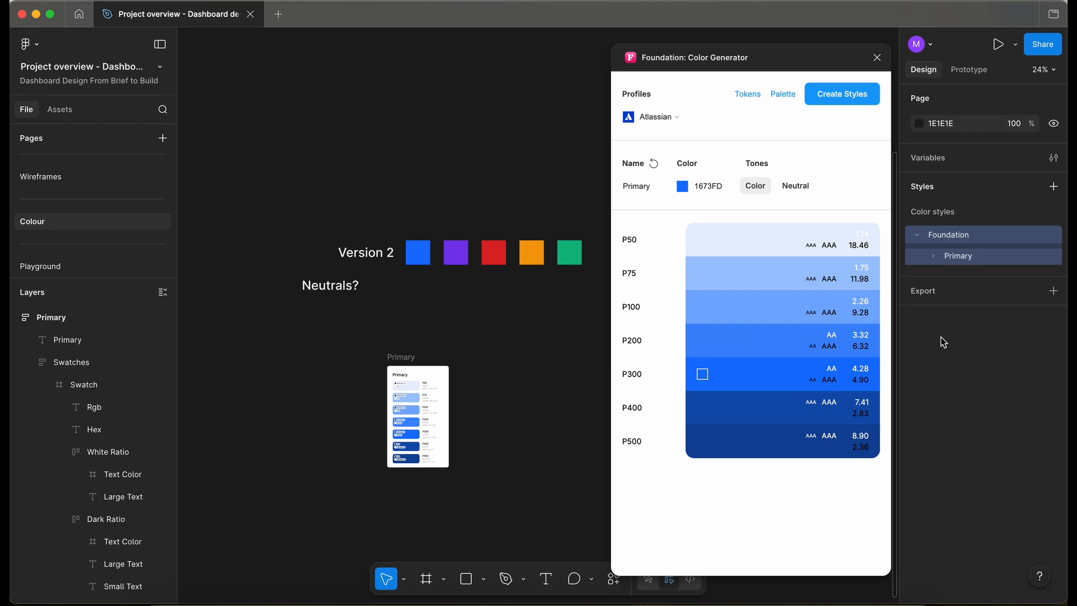
{"action": "left_click", "coordinate": [934, 258]}
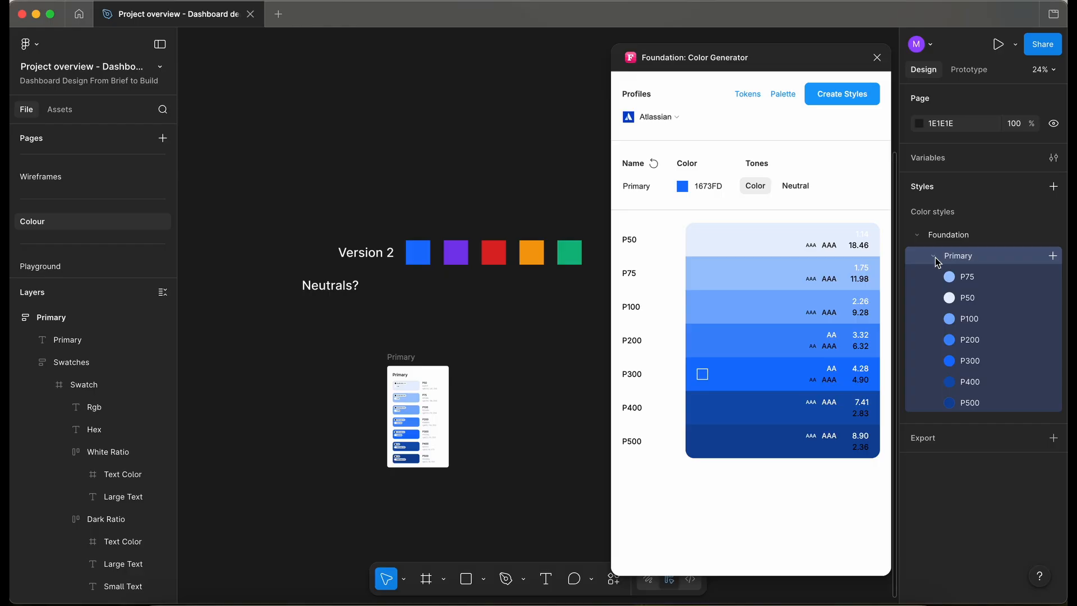
{"action": "left_click", "coordinate": [934, 259]}
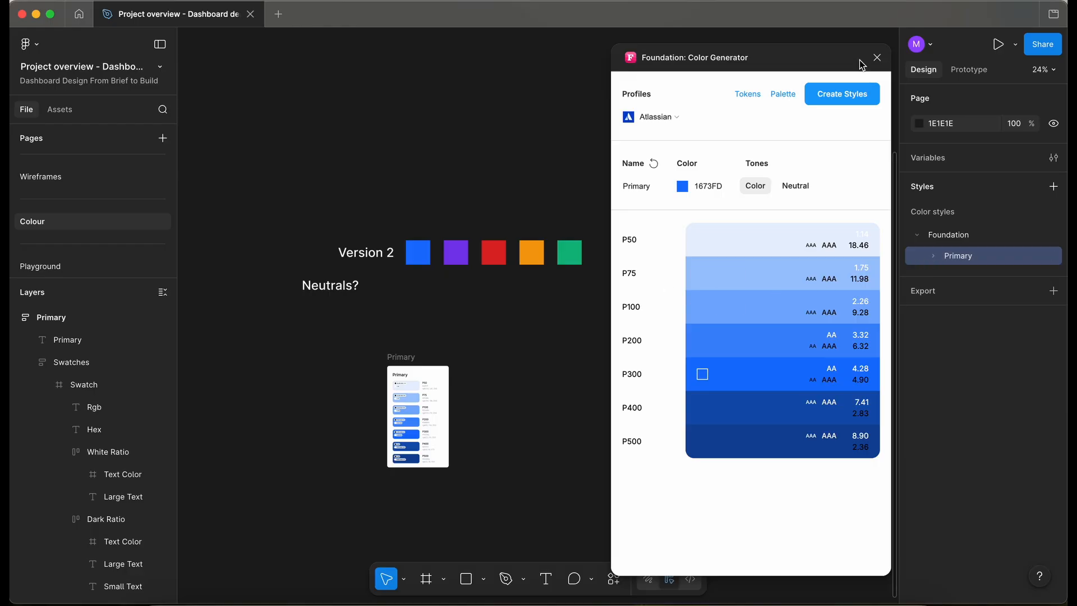
{"action": "scroll", "coordinate": [469, 353], "scroll_direction": "down", "scroll_amount": 2}
{"action": "scroll", "coordinate": [468, 353], "scroll_direction": "right", "scroll_amount": 1}
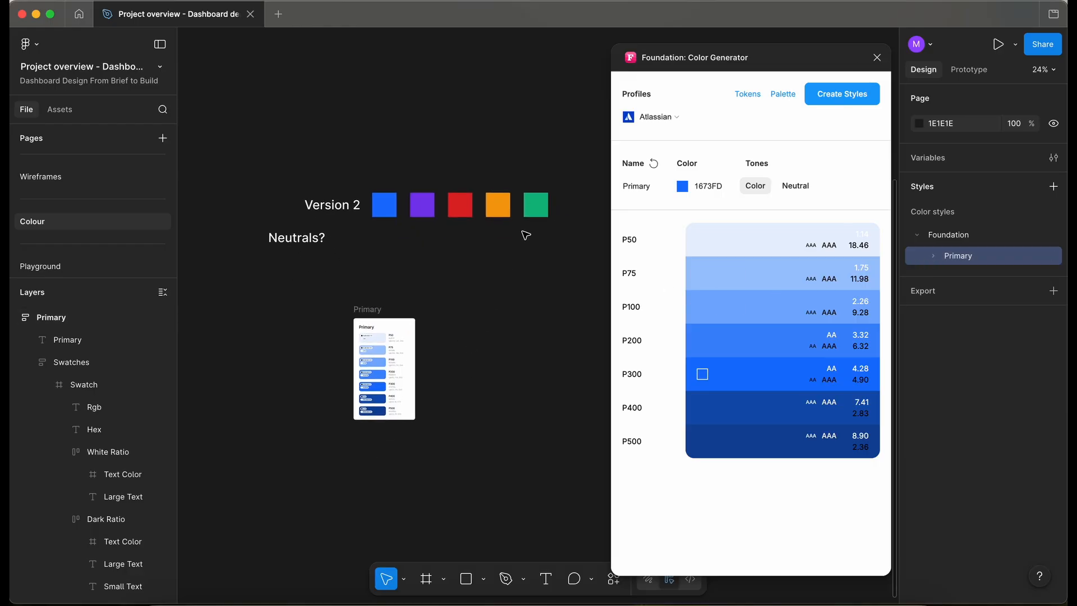
- Name the generated colour Secondary and sample its base colour, 7C3AED, from the purple Version 2 swatch with the eyedropper
{"action": "left_click", "coordinate": [639, 187]}
{"action": "type", "text": "Secondary"}
{"action": "left_click", "coordinate": [682, 186]}
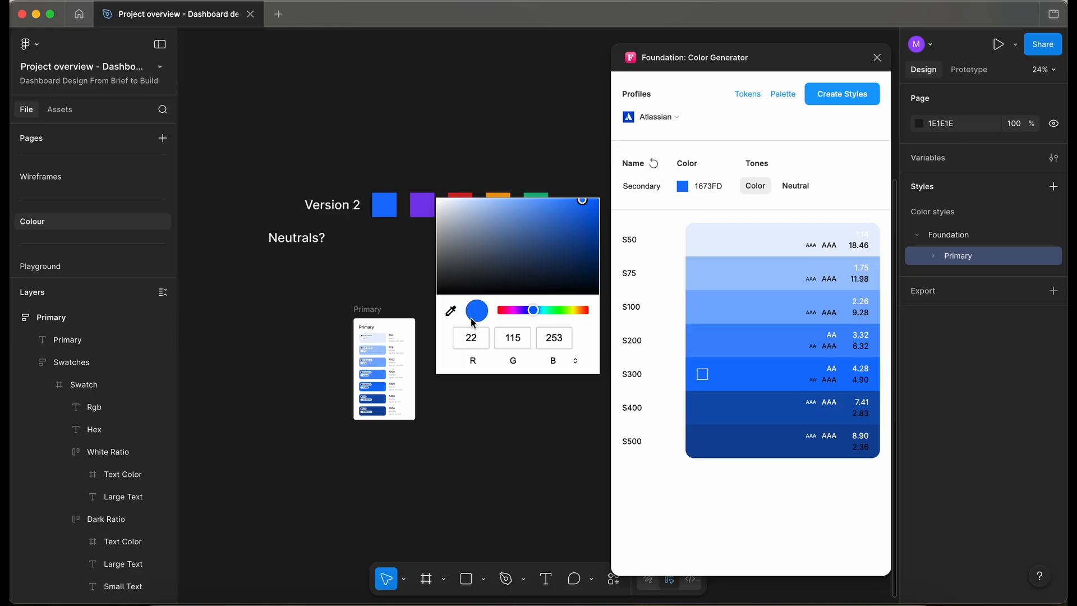
{"action": "left_click", "coordinate": [450, 312]}
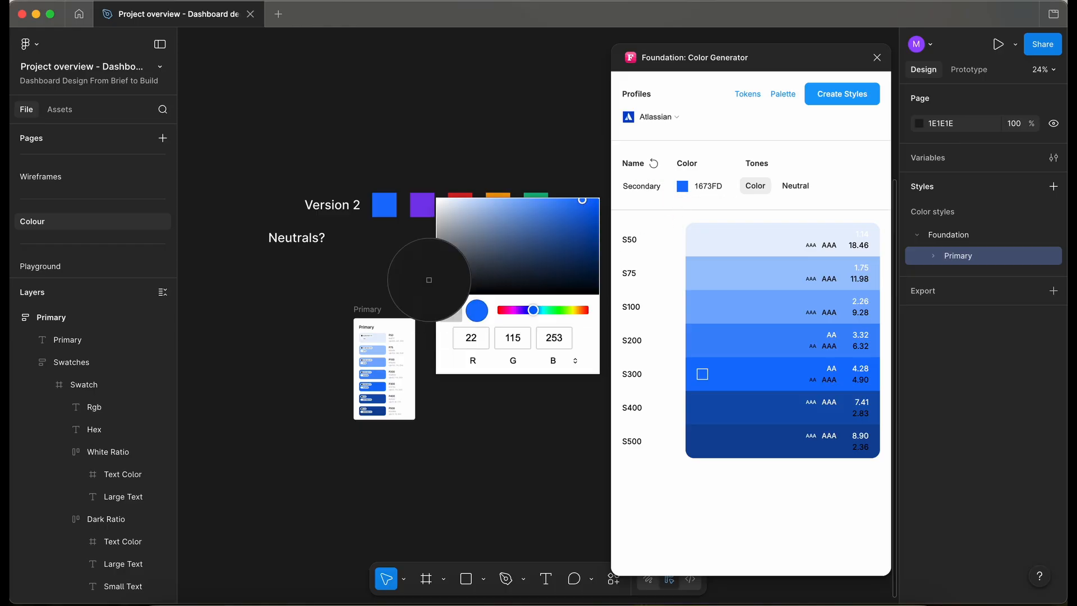
{"action": "left_click", "coordinate": [417, 199]}
{"action": "left_click", "coordinate": [802, 132]}
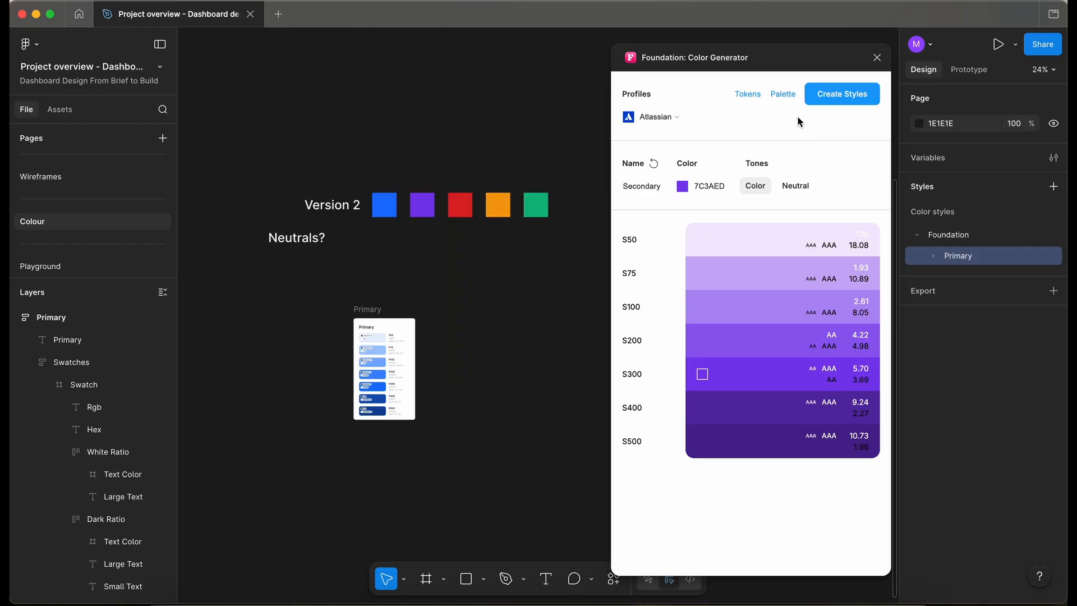
- Generate the Secondary palette frame beside the Primary frame and create colour styles from its shades
{"action": "left_click", "coordinate": [783, 94]}
{"action": "scroll", "coordinate": [510, 162], "scroll_direction": "down", "scroll_amount": 5}
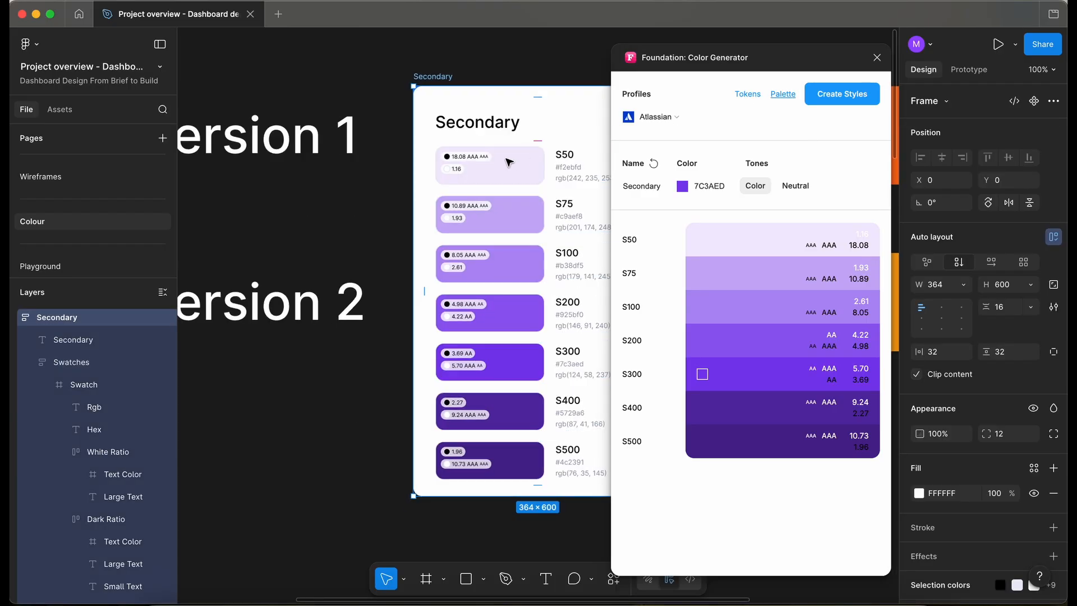
{"action": "scroll", "coordinate": [509, 162], "scroll_direction": "down", "scroll_amount": 3}
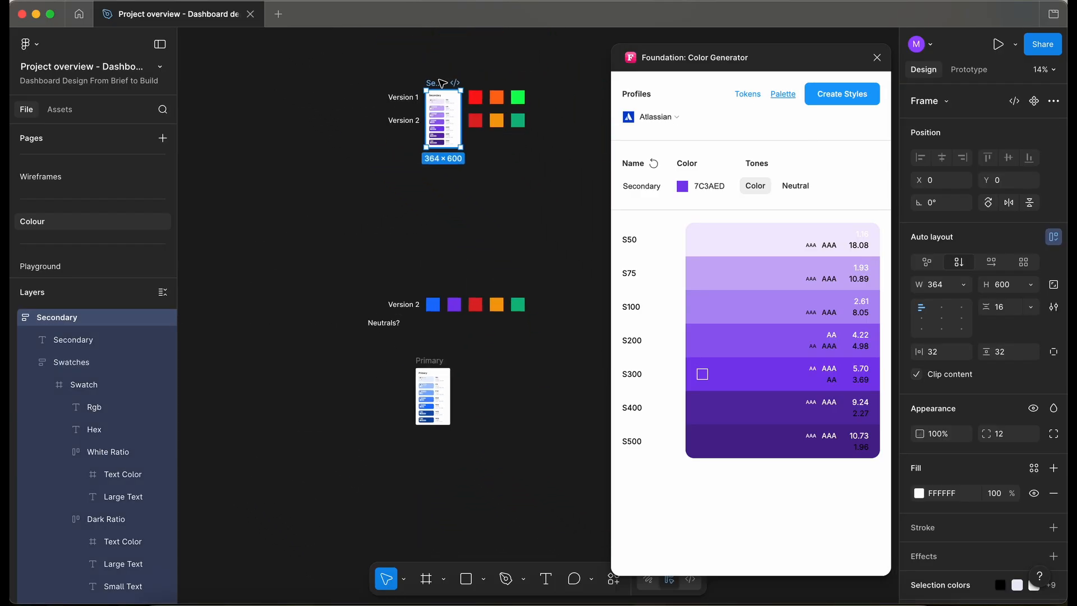
{"action": "left_click_drag", "start_coordinate": [436, 84], "coordinate": [466, 361]}
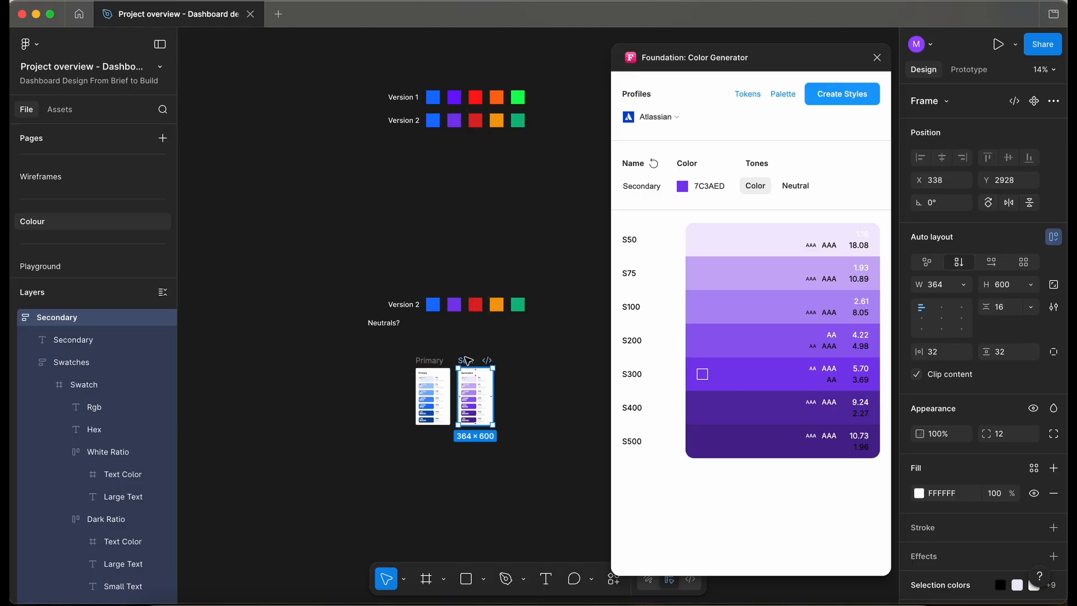
{"action": "left_click", "coordinate": [841, 98]}
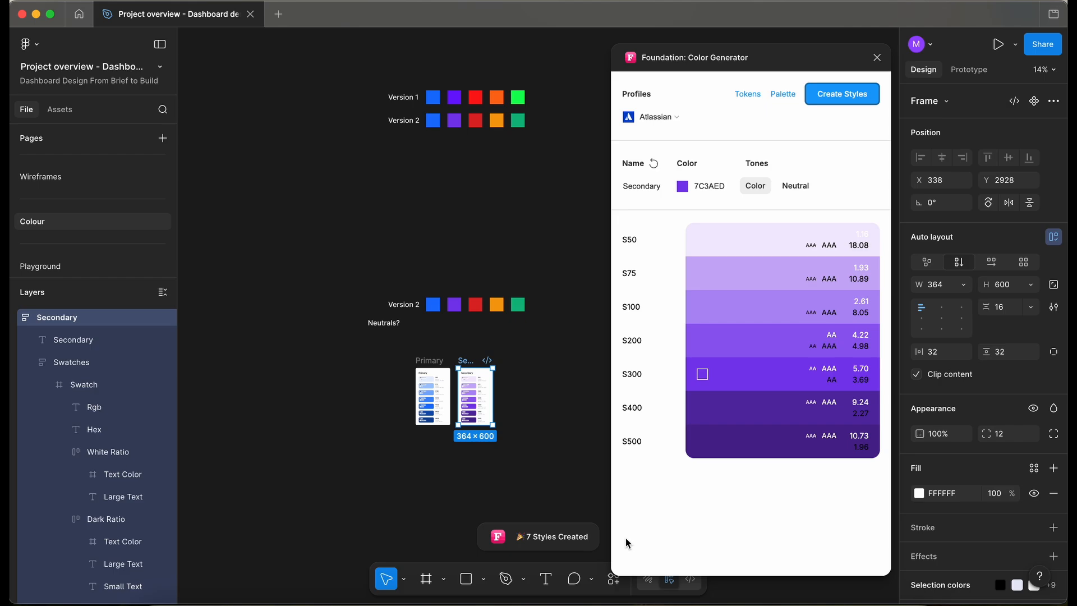
{"action": "left_click", "coordinate": [561, 447]}
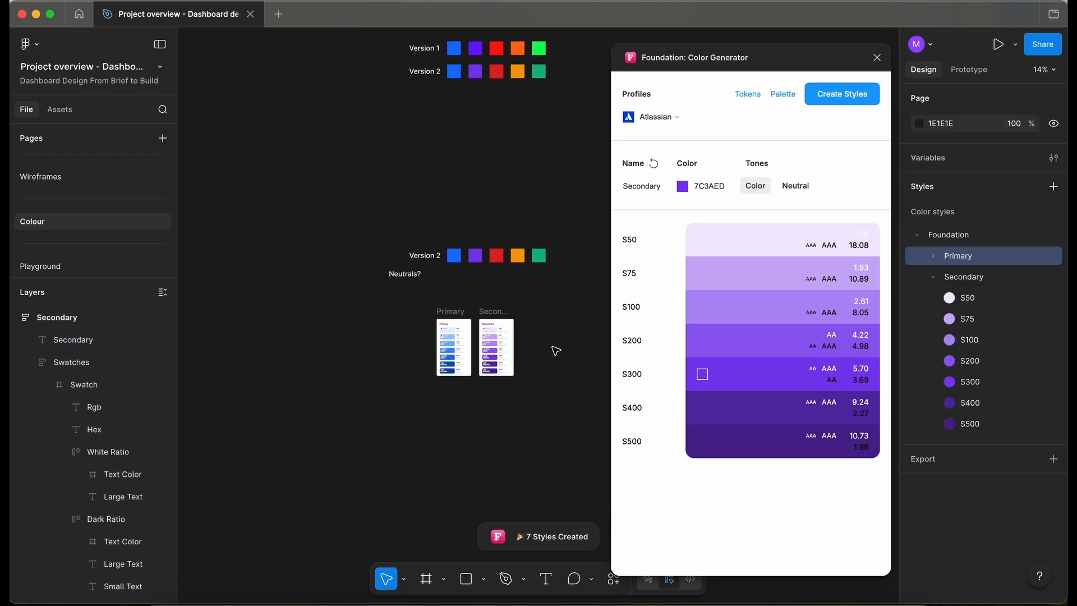
- Name the generated colour Error and sample its base colour, DC2625, from the red Version 2 swatch with the eyedropper
{"action": "scroll", "coordinate": [557, 357], "scroll_direction": "up", "scroll_amount": 3}
{"action": "double_click", "coordinate": [654, 188]}
{"action": "type", "text": "Error"}
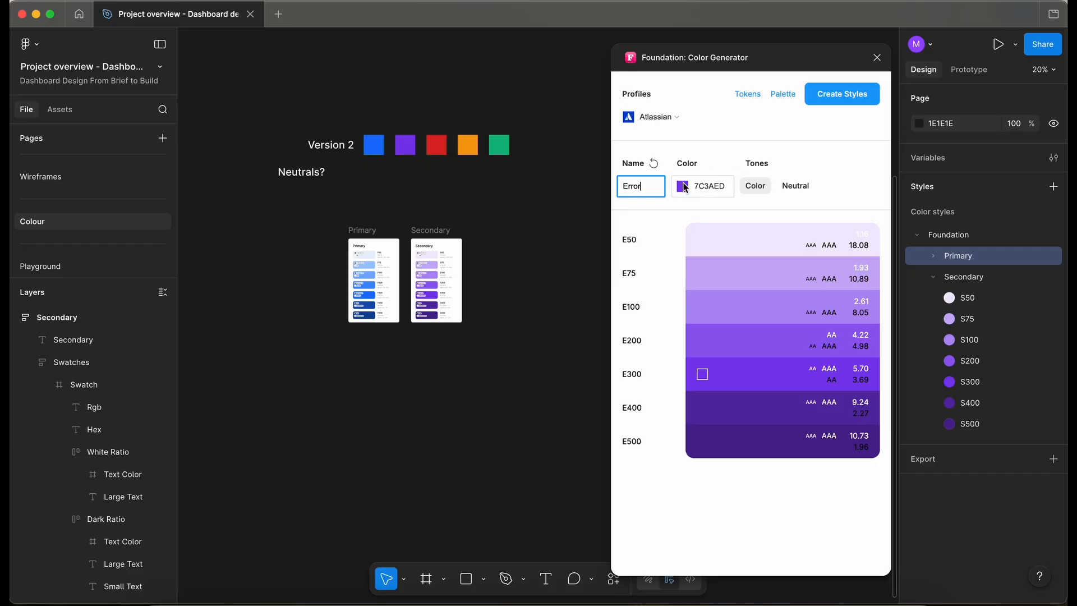
{"action": "left_click", "coordinate": [683, 187]}
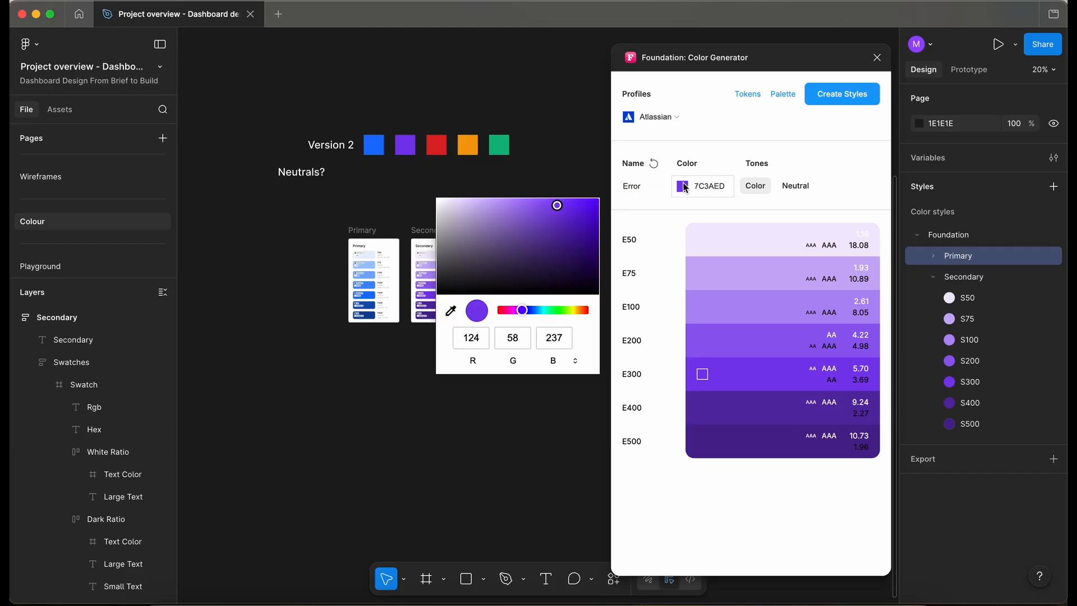
{"action": "left_click", "coordinate": [450, 311]}
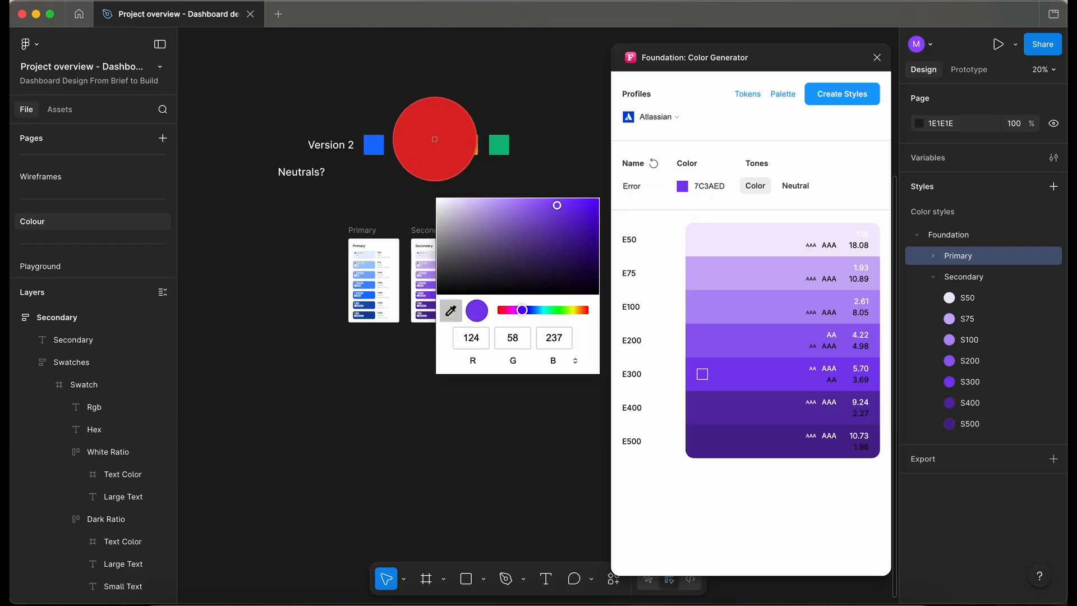
{"action": "left_click", "coordinate": [434, 139]}
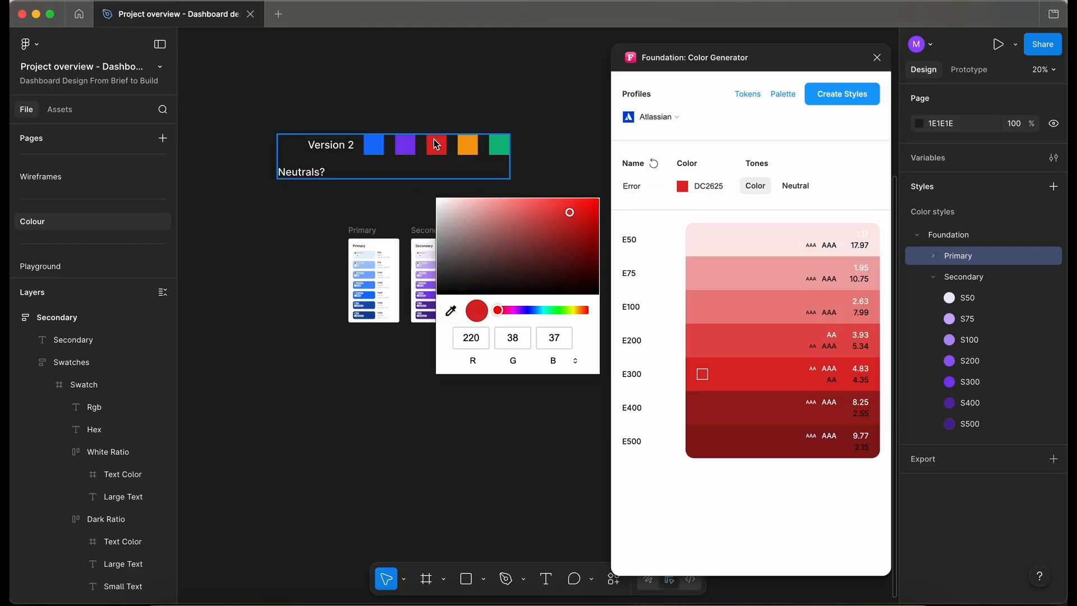
{"action": "left_click", "coordinate": [792, 109]}
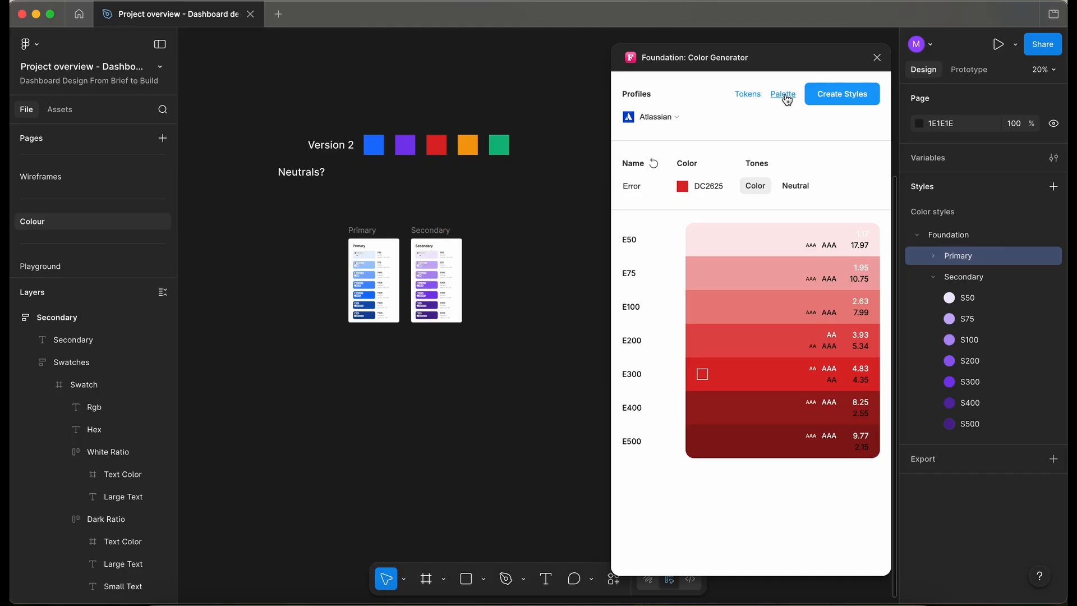
- Generate the Error palette frame below the Primary frame and create colour styles from its E50 to E500 shades
{"action": "left_click", "coordinate": [783, 94]}
{"action": "scroll", "coordinate": [422, 126], "scroll_direction": "down", "scroll_amount": 10}
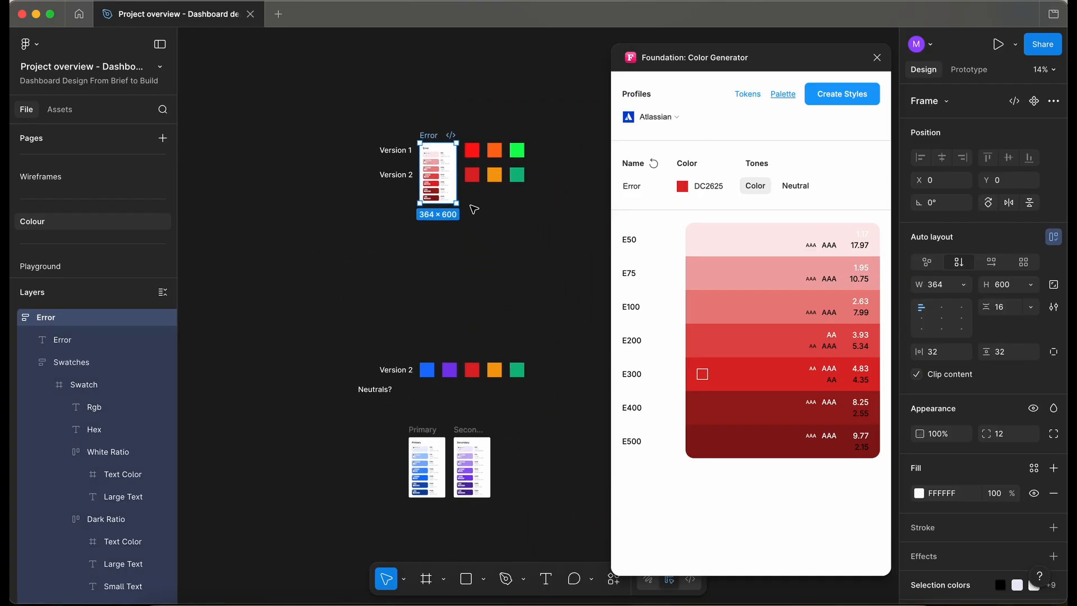
{"action": "left_click_drag", "start_coordinate": [430, 138], "coordinate": [420, 516]}
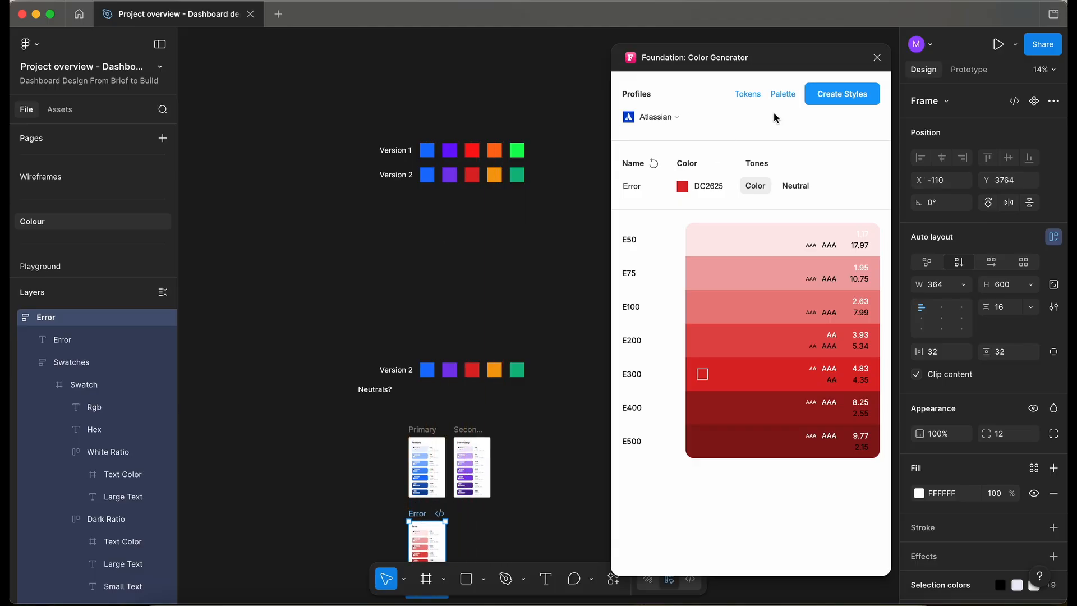
{"action": "left_click", "coordinate": [829, 95]}
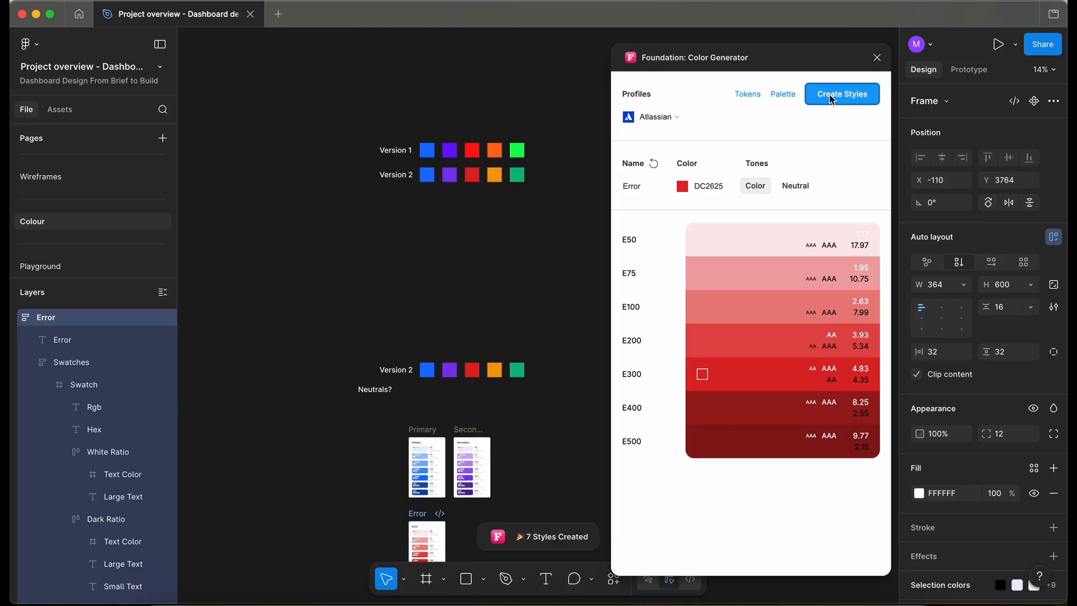
{"action": "scroll", "coordinate": [562, 310], "scroll_direction": "down", "scroll_amount": 5}
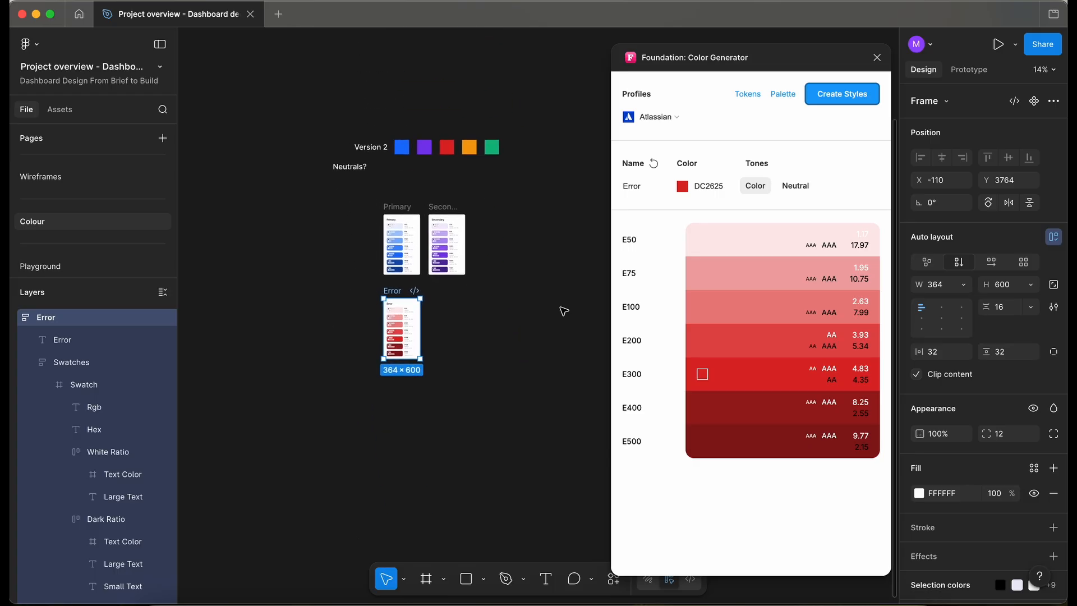
{"action": "left_click", "coordinate": [526, 329]}
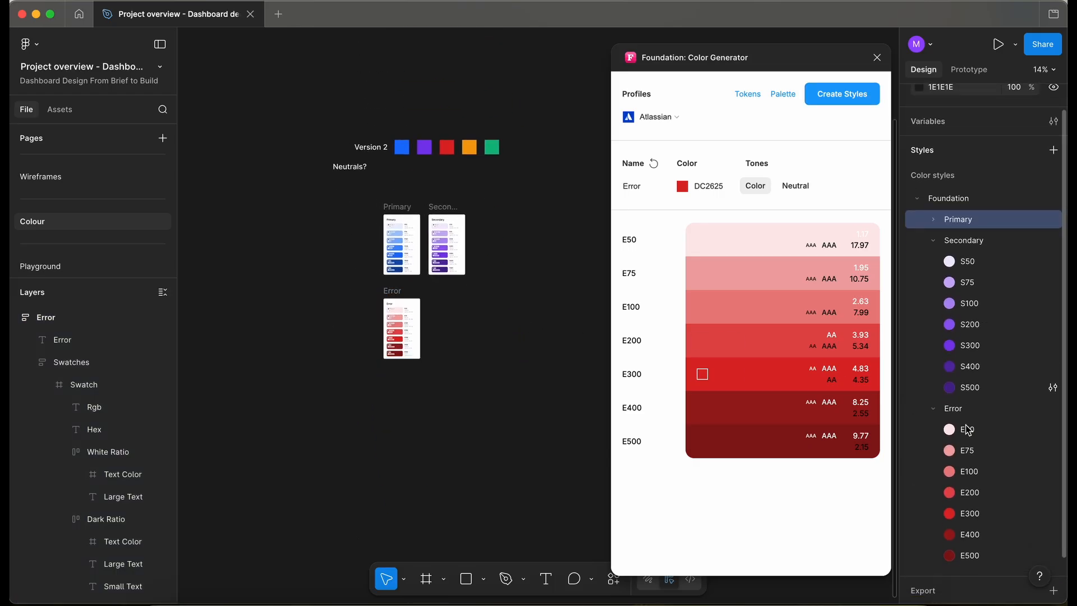
{"action": "scroll", "coordinate": [965, 425], "scroll_direction": "down", "scroll_amount": 2}
- Name the generated colour Alert and sample its base colour, F59E0C, from the orange Version 2 swatch with the eyedropper
{"action": "scroll", "coordinate": [482, 310], "scroll_direction": "up", "scroll_amount": 3}
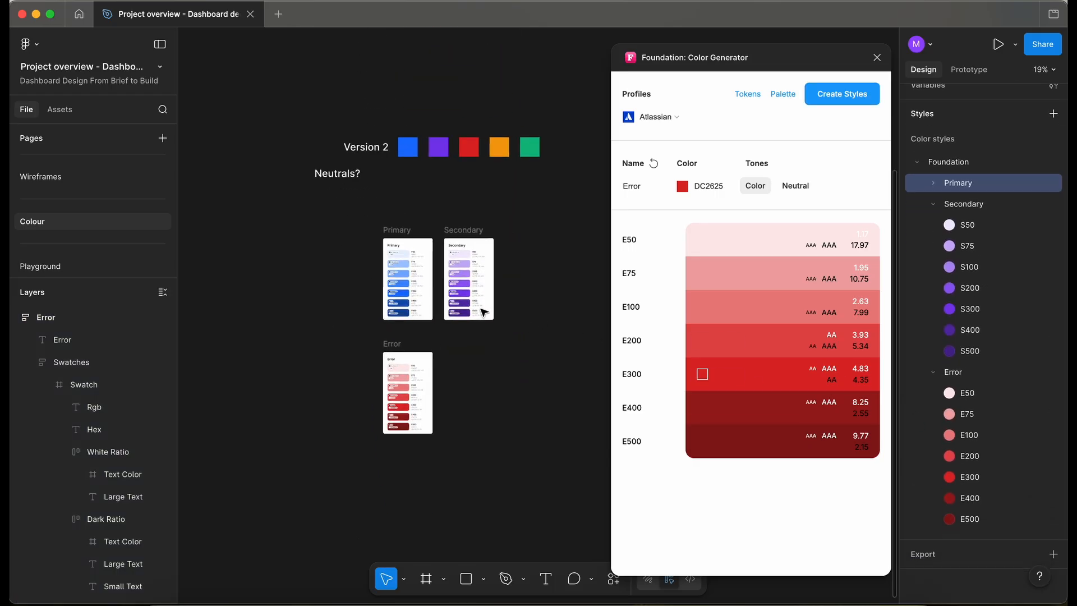
{"action": "double_click", "coordinate": [656, 186]}
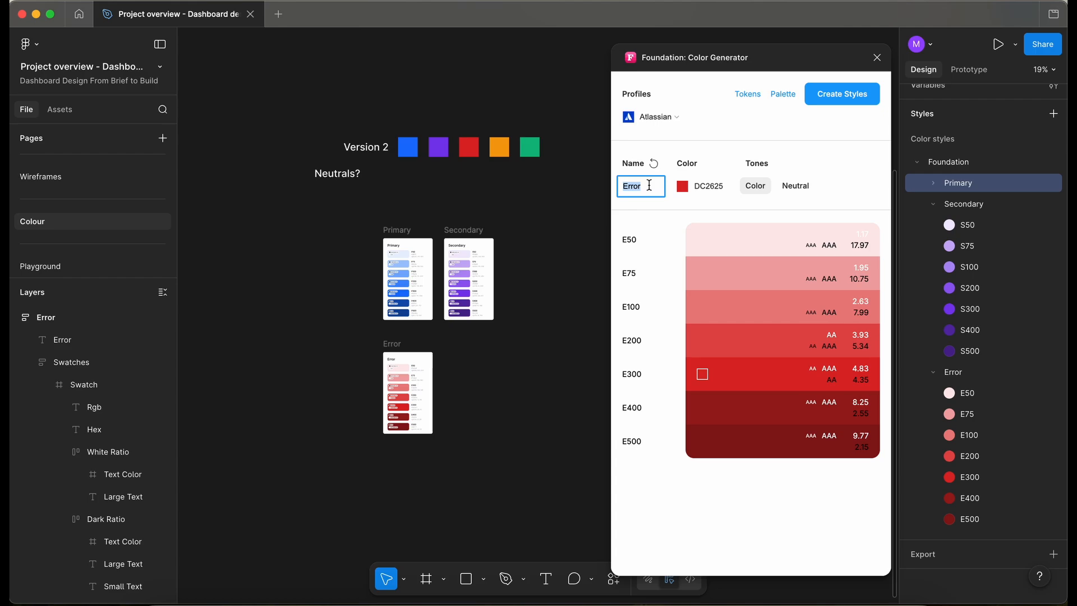
{"action": "type", "text": "Alert"}
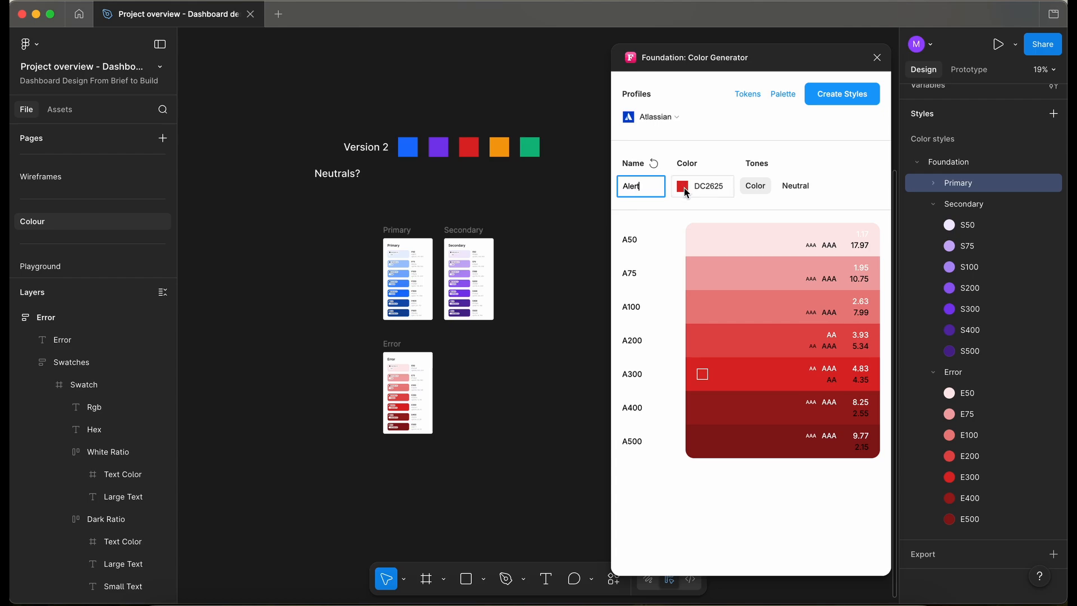
{"action": "left_click", "coordinate": [682, 188]}
{"action": "left_click", "coordinate": [448, 310]}
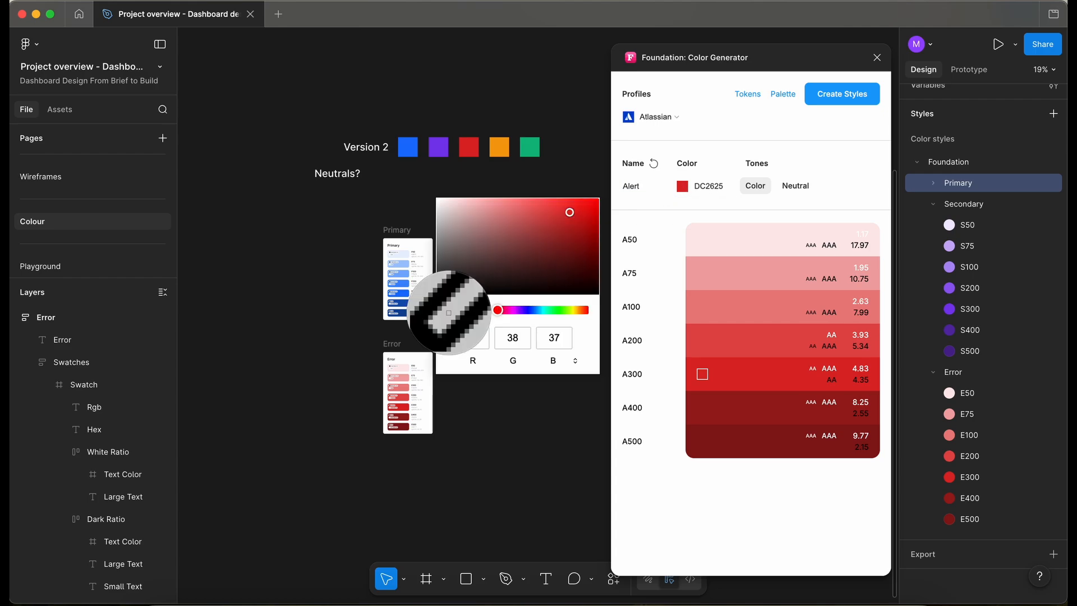
{"action": "left_click", "coordinate": [449, 312]}
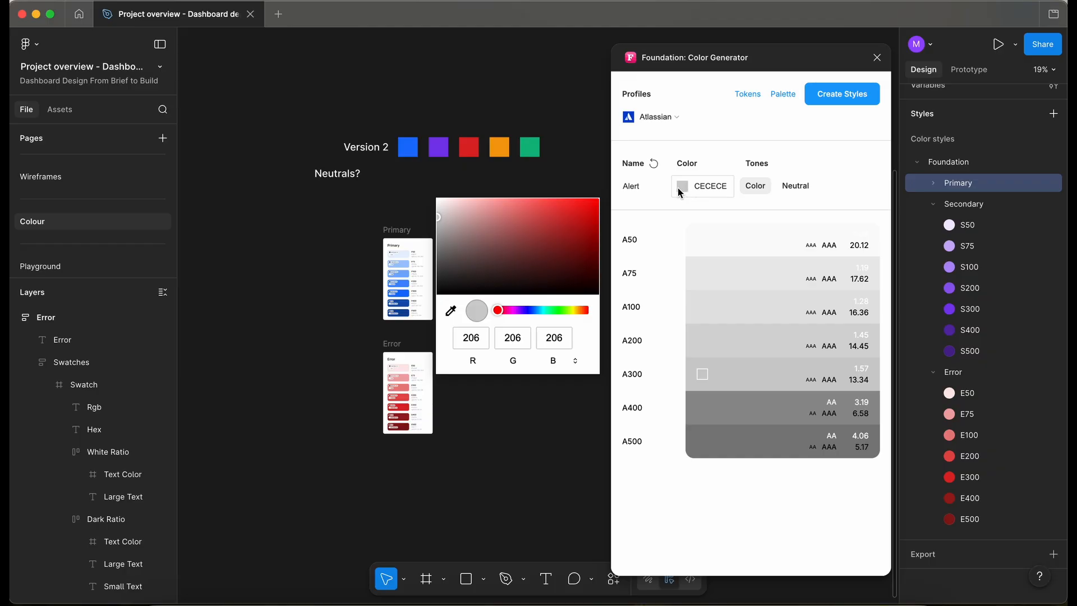
{"action": "left_click", "coordinate": [450, 312]}
{"action": "left_click", "coordinate": [502, 144]}
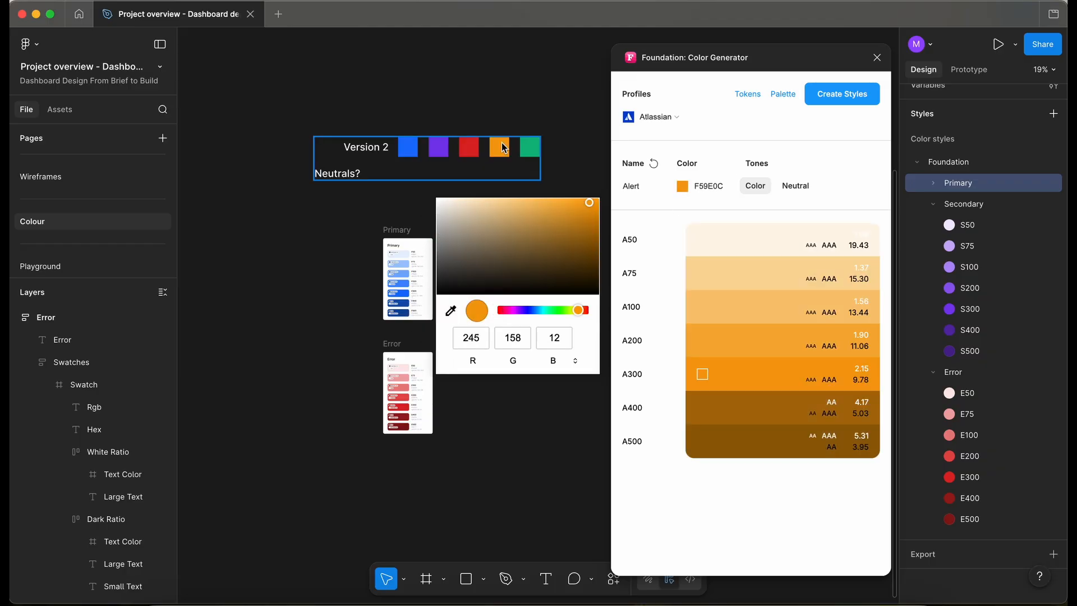
- Generate the Alert palette frame beside the Error frame and create colour styles from its A50 to A500 shades
{"action": "left_click", "coordinate": [783, 94]}
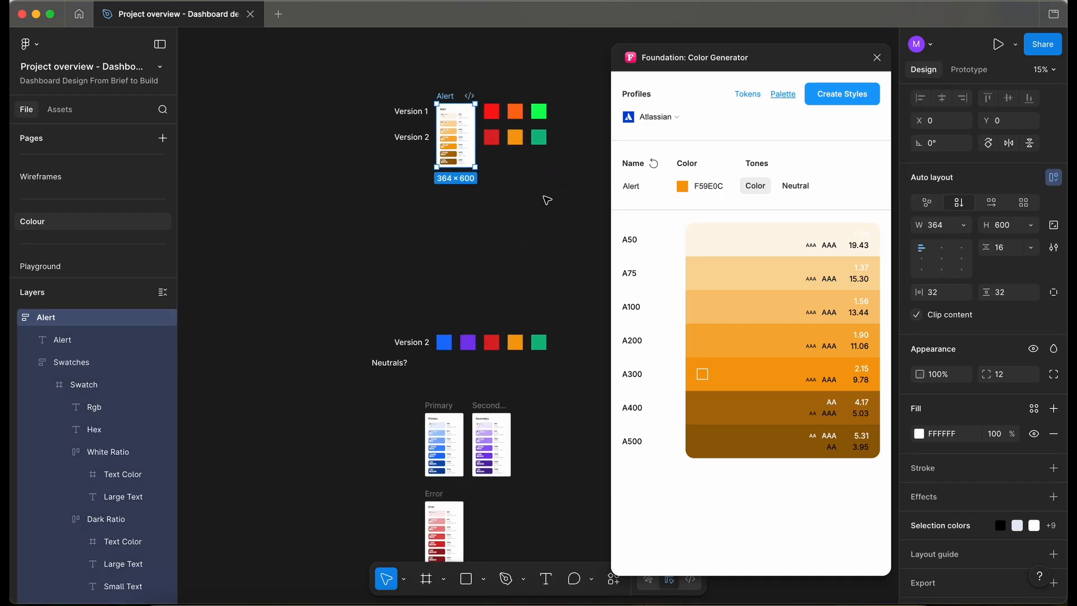
{"action": "left_click_drag", "start_coordinate": [414, 54], "coordinate": [451, 454]}
{"action": "left_click", "coordinate": [843, 96]}
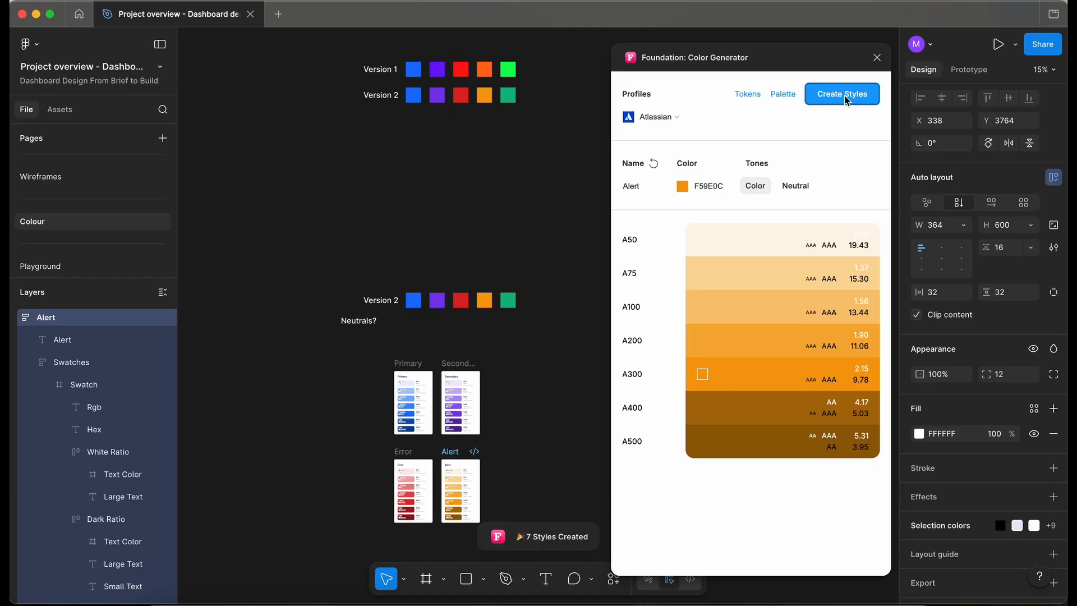
{"action": "left_click", "coordinate": [566, 392]}
{"action": "scroll", "coordinate": [1022, 357], "scroll_direction": "down", "scroll_amount": 1}
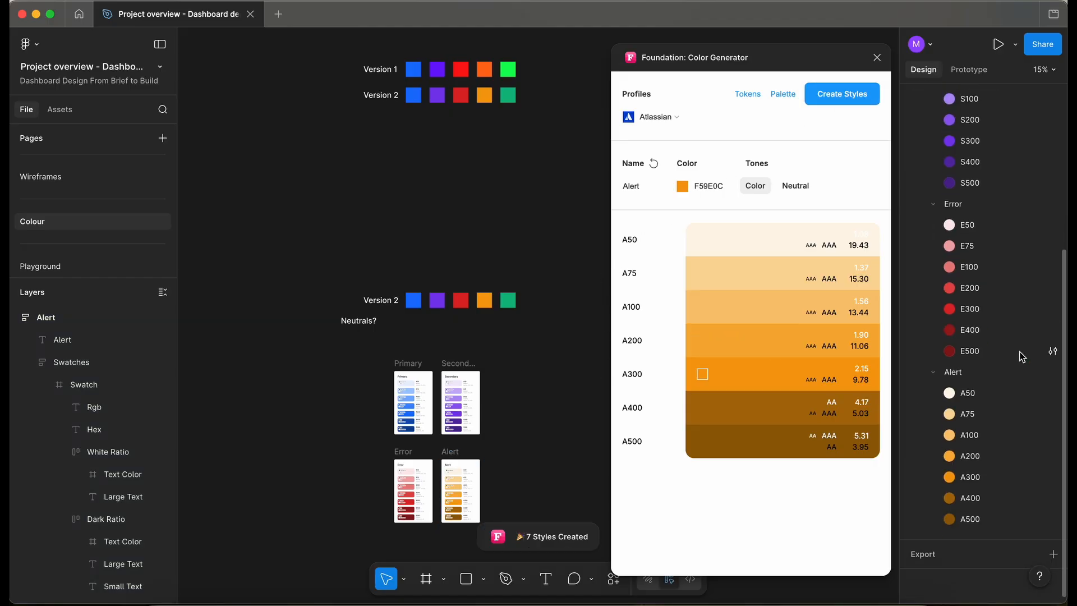
{"action": "scroll", "coordinate": [532, 227], "scroll_direction": "down", "scroll_amount": 2}
- Name the generated colour Success and sample its base colour, 12B981, from the green Version 2 swatch with the eyedropper
{"action": "scroll", "coordinate": [532, 227], "scroll_direction": "up", "scroll_amount": 2}
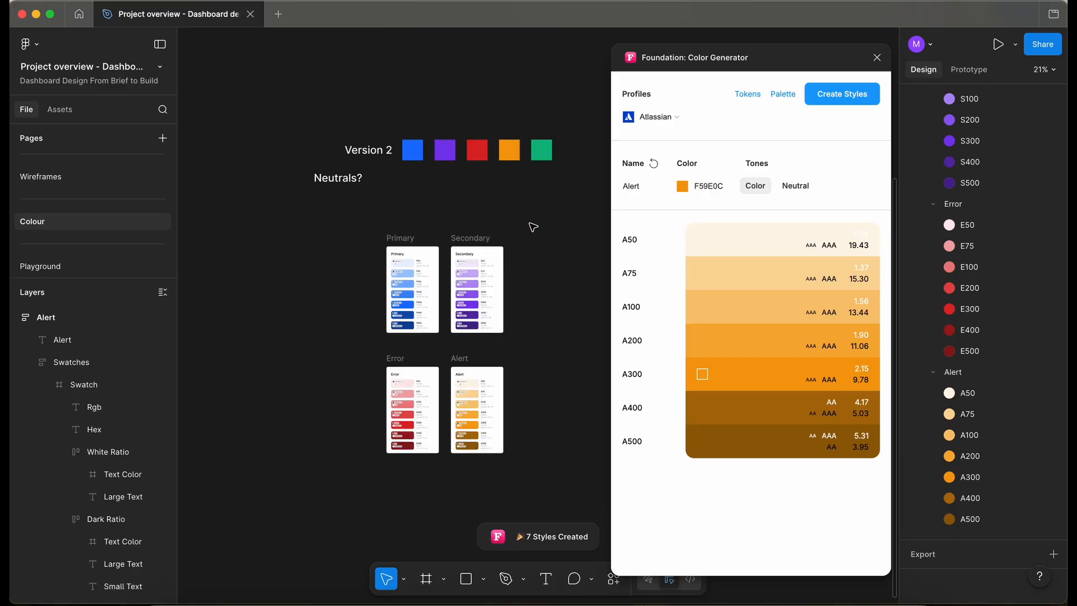
{"action": "double_click", "coordinate": [631, 186]}
{"action": "type", "text": "Success"}
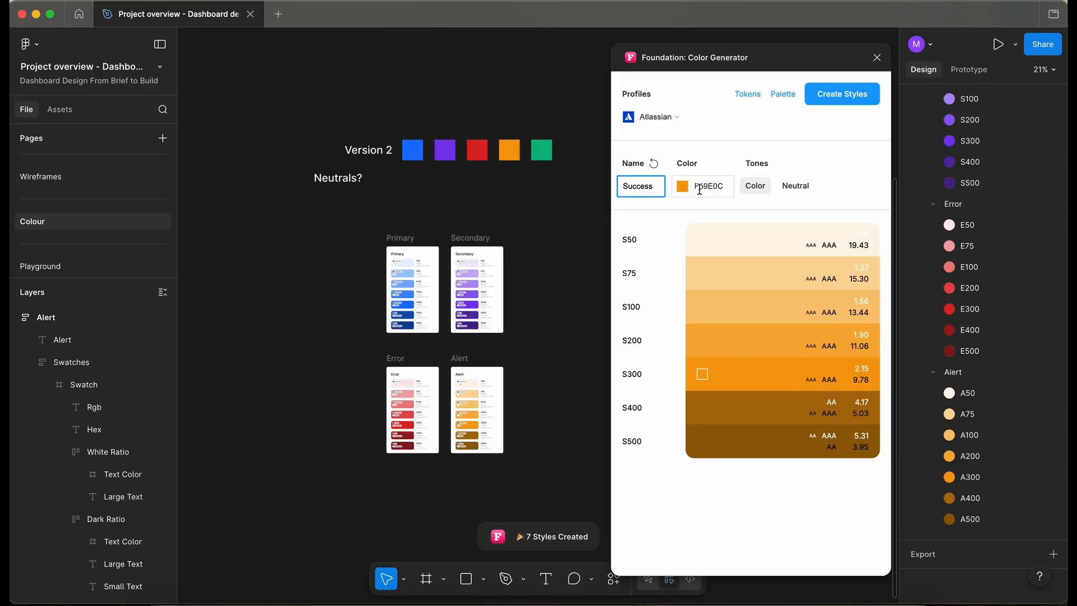
{"action": "left_click", "coordinate": [682, 187]}
{"action": "left_click", "coordinate": [449, 308]}
{"action": "left_click", "coordinate": [547, 152]}
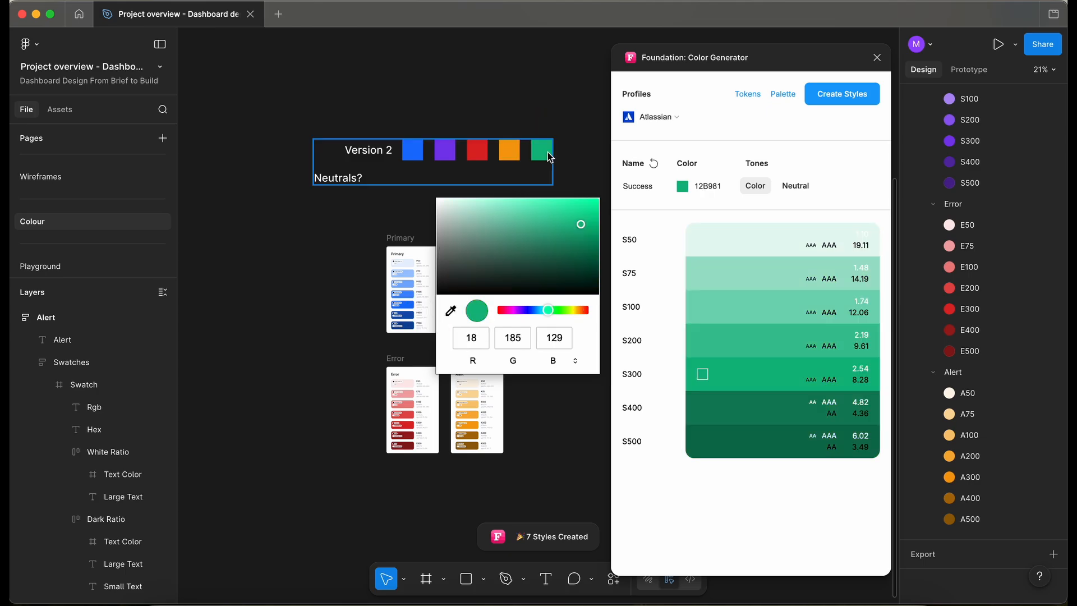
- Generate the Success palette frame on the canvas and move it beside the Alert frame
{"action": "left_click", "coordinate": [784, 94]}
{"action": "left_click_drag", "start_coordinate": [554, 236], "coordinate": [502, 313]}
- Capitalise the green palette's heading text and its frame name so both read Success
{"action": "scroll", "coordinate": [501, 312], "scroll_direction": "up", "scroll_amount": 3}
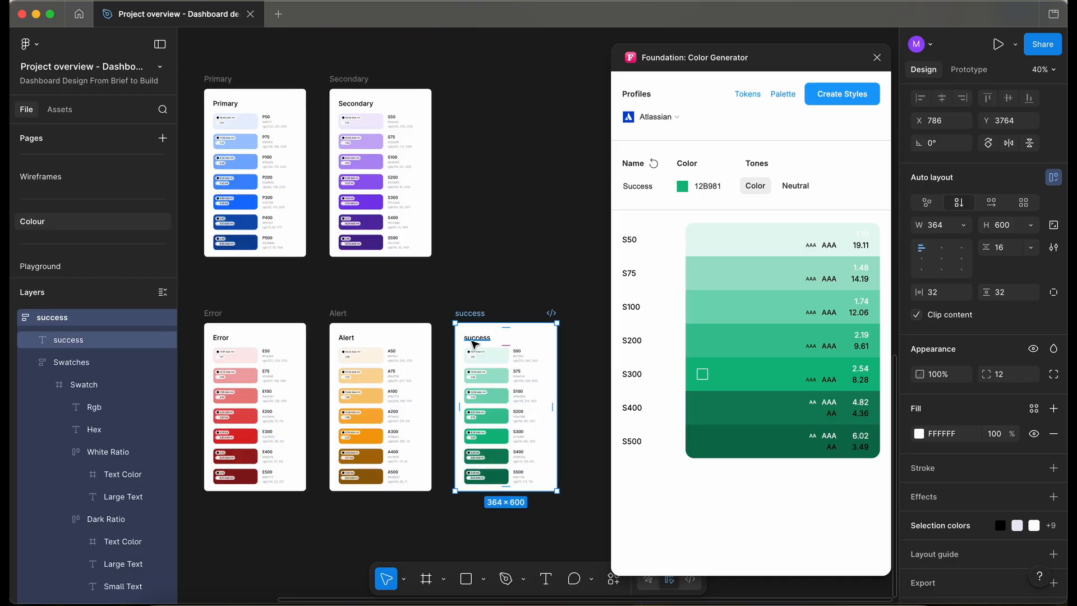
{"action": "scroll", "coordinate": [474, 340], "scroll_direction": "up", "scroll_amount": 5}
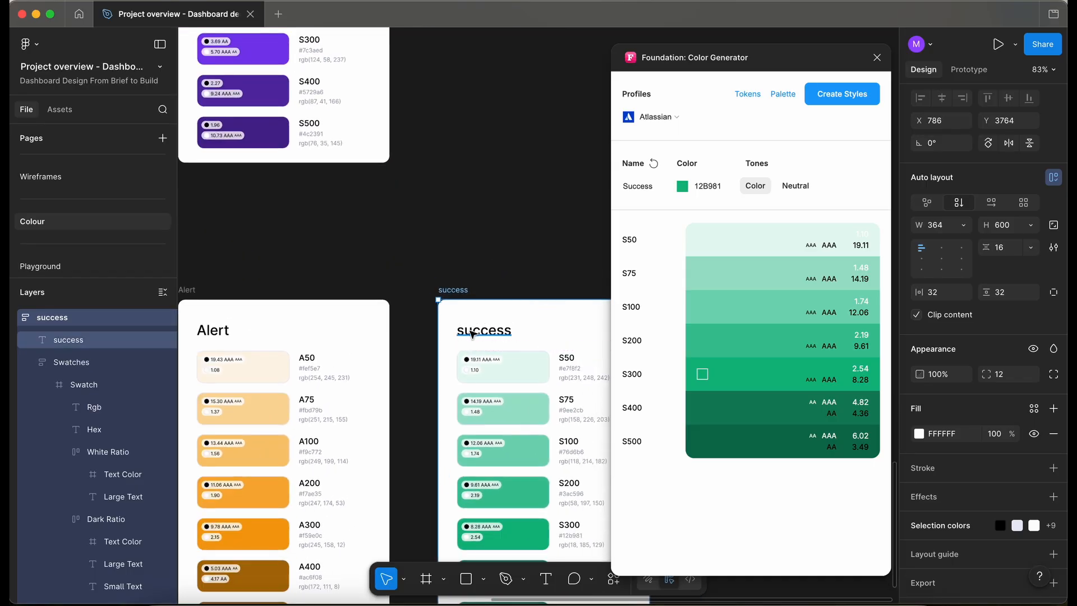
{"action": "double_click", "coordinate": [465, 331]}
{"action": "key", "text": "BackSpace"}
{"action": "type", "text": "S"}
{"action": "double_click", "coordinate": [458, 287]}
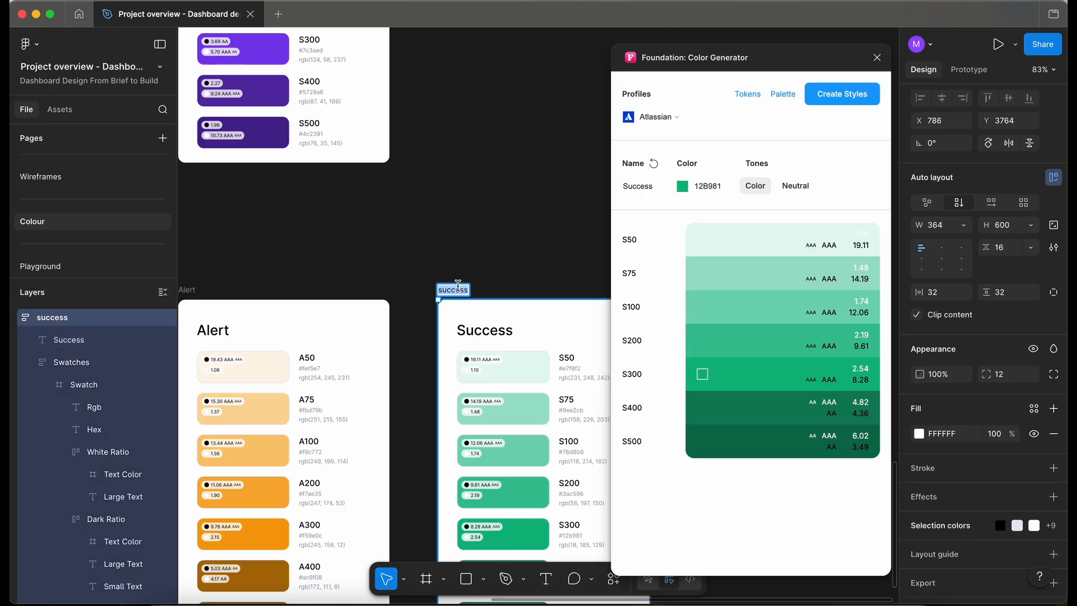
{"action": "type", "text": "Success"}
{"action": "key", "text": "Return"}
{"action": "key", "text": "Escape"}
- Create colour styles from the Success palette's S50 to S500 shades
{"action": "key", "text": "shift+1"}
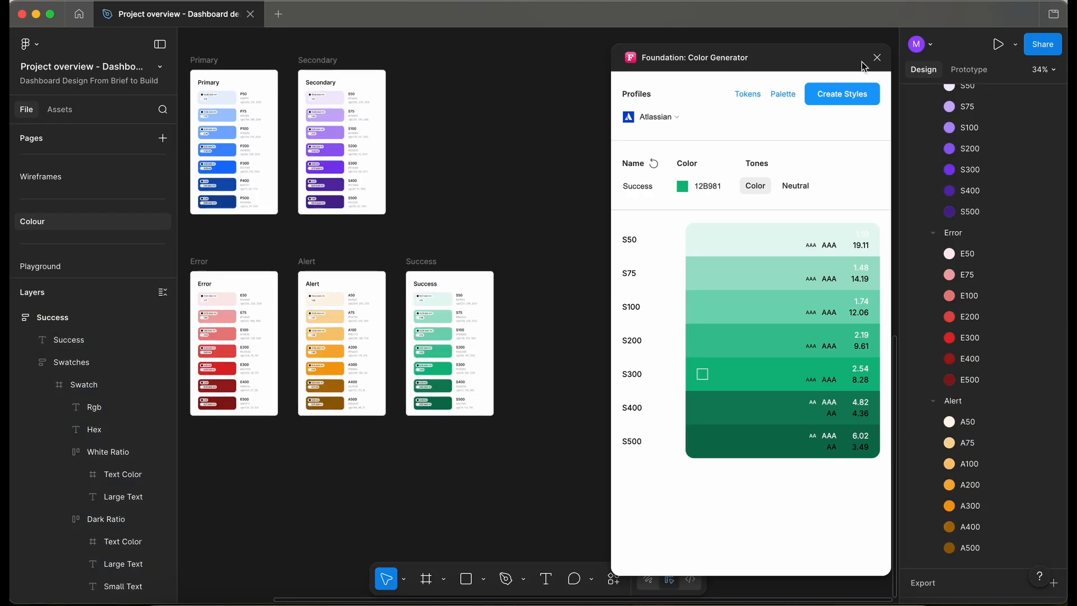
{"action": "left_click", "coordinate": [835, 96]}
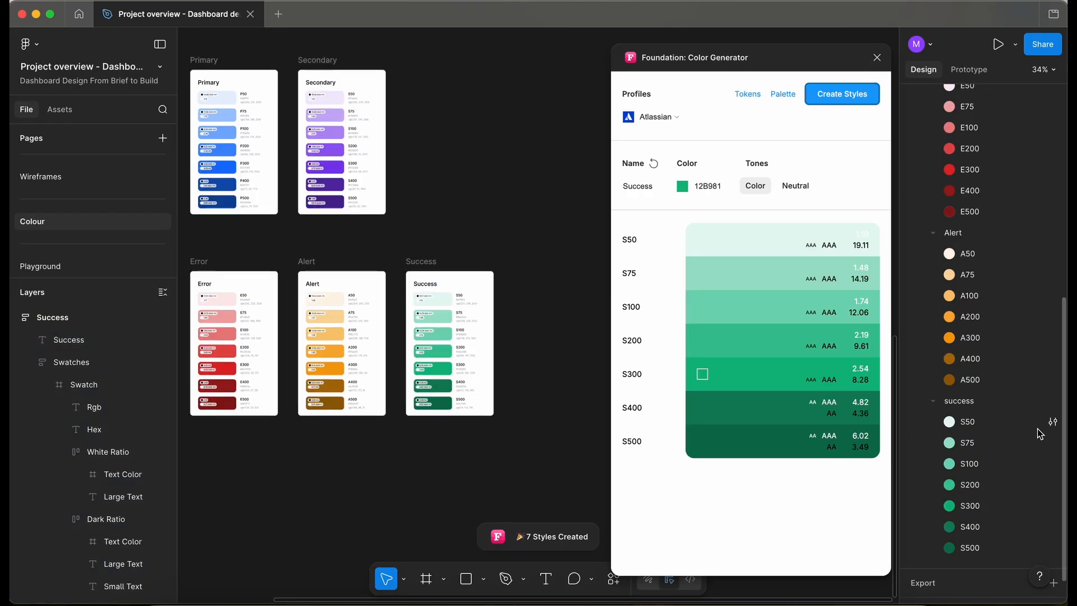
- Duplicate the blue Version 2 swatch and place the copy beside the Neutrals? label
{"action": "scroll", "coordinate": [1027, 353], "scroll_direction": "down", "scroll_amount": 2}
{"action": "scroll", "coordinate": [1024, 328], "scroll_direction": "down", "scroll_amount": 1}
{"action": "scroll", "coordinate": [441, 117], "scroll_direction": "down", "scroll_amount": 3}
{"action": "scroll", "coordinate": [427, 110], "scroll_direction": "up", "scroll_amount": 2}
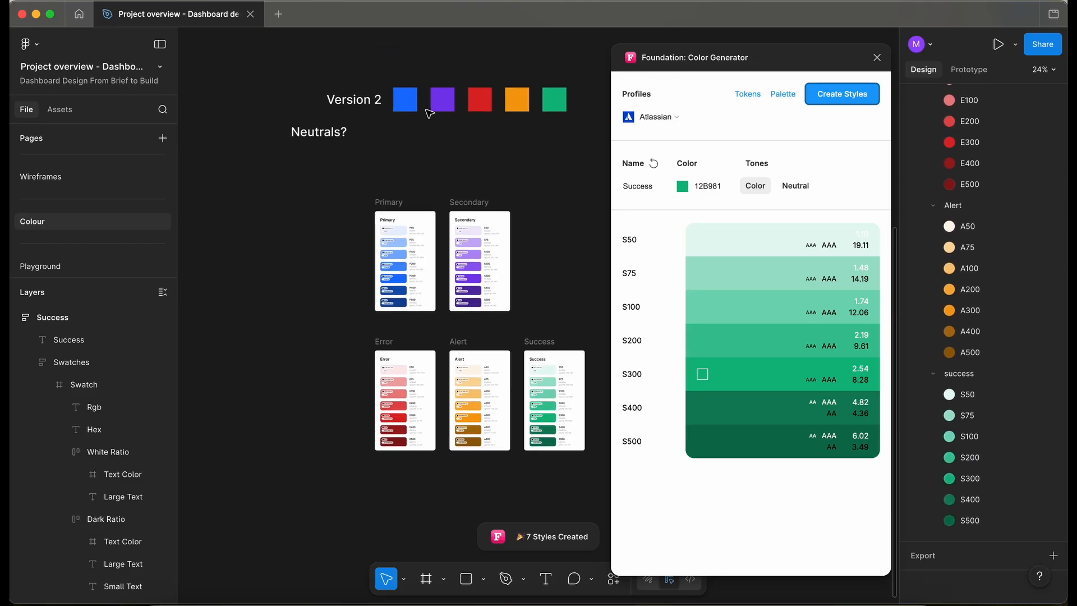
{"action": "left_click", "coordinate": [408, 105]}
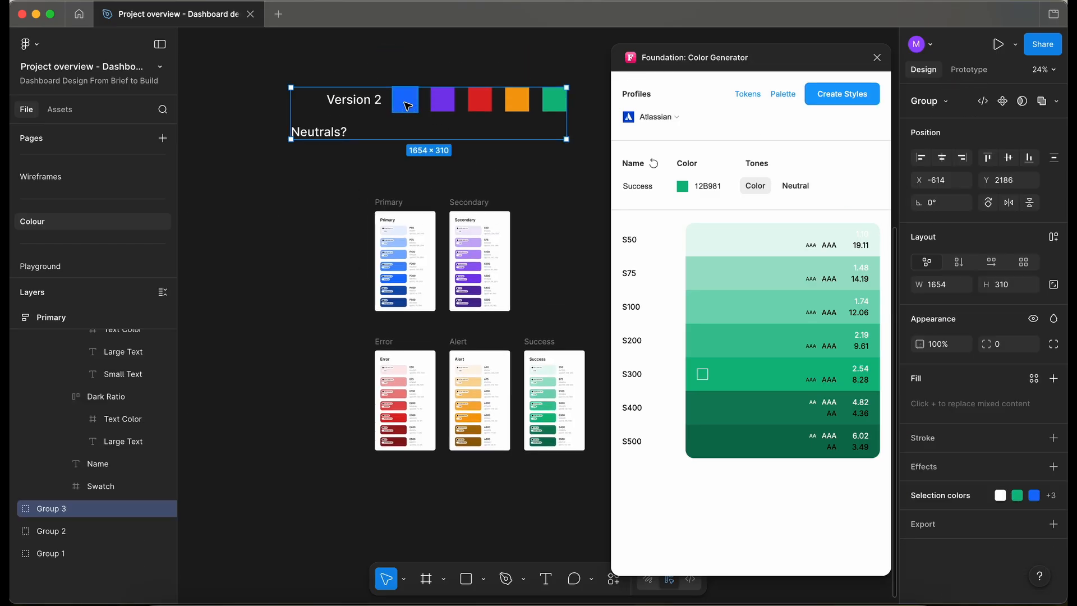
{"action": "left_click", "coordinate": [408, 105]}
{"action": "left_click_drag", "start_coordinate": [408, 106], "coordinate": [373, 138]}
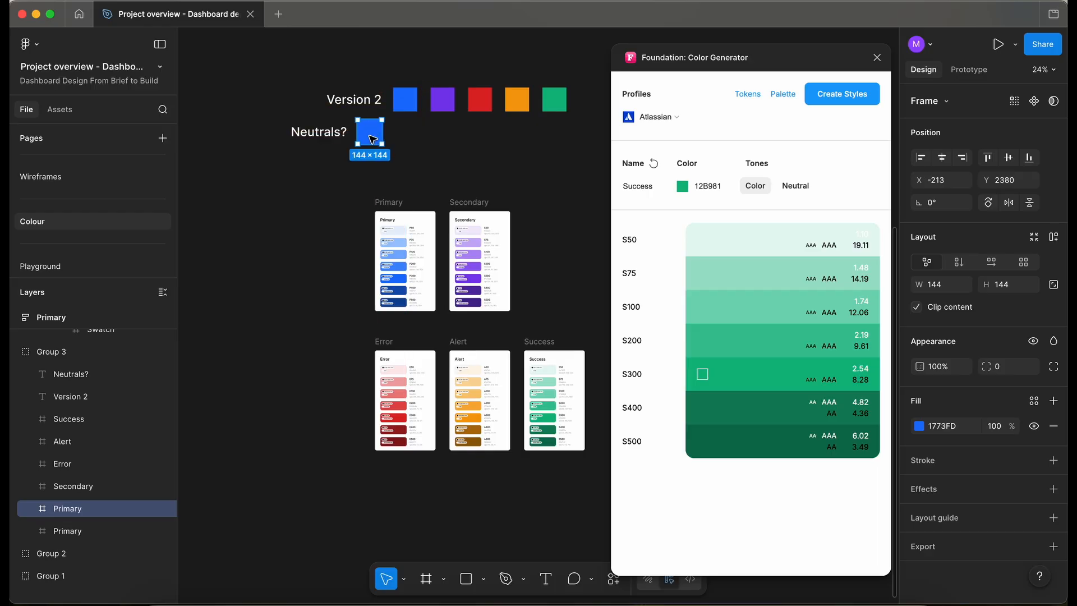
- Darken the Neutrals swatch's fill to 001028 by lowering its HSL lightness to 8
{"action": "scroll", "coordinate": [370, 134], "scroll_direction": "up", "scroll_amount": 5}
{"action": "left_click", "coordinate": [876, 57]}
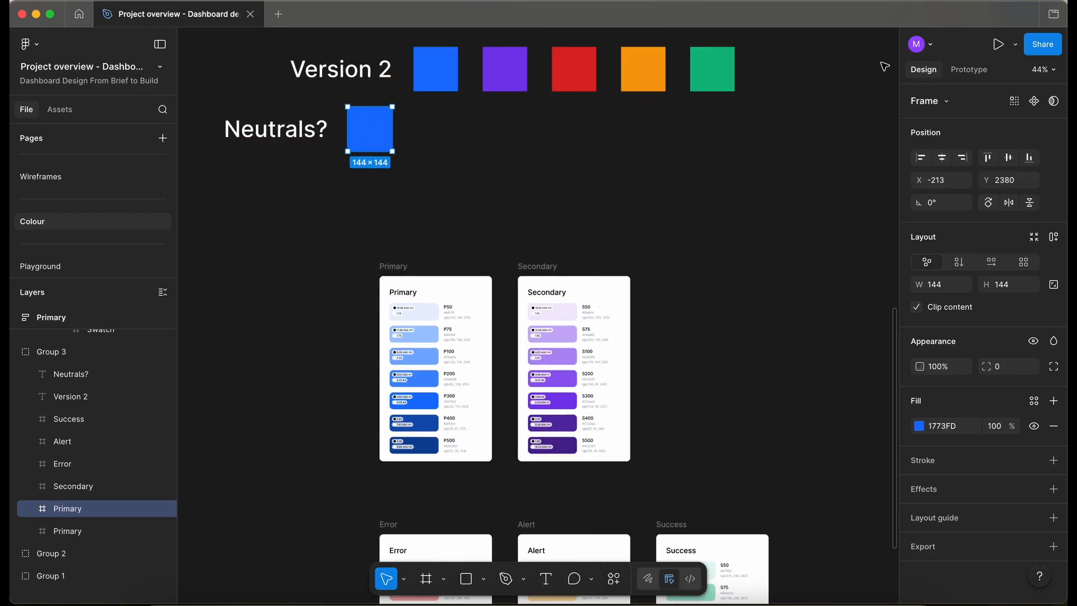
{"action": "left_click", "coordinate": [920, 427]}
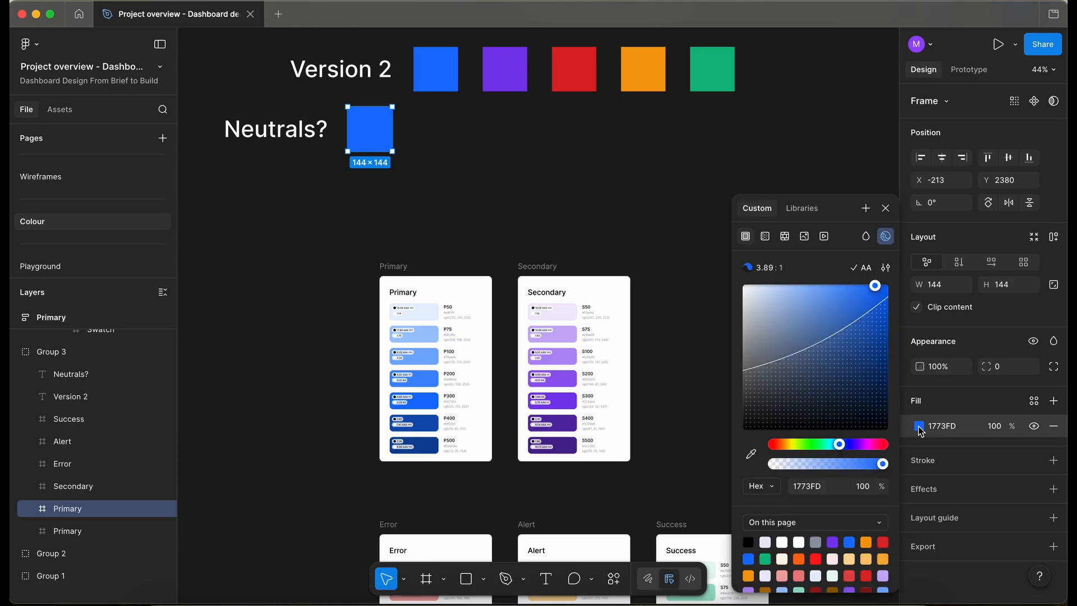
{"action": "left_click", "coordinate": [774, 492]}
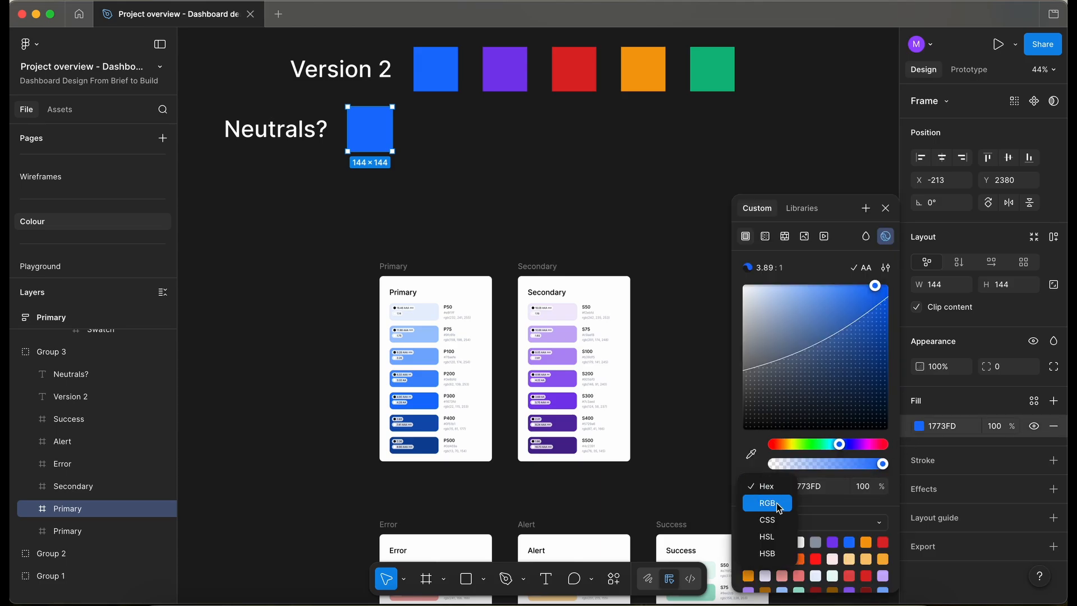
{"action": "left_click", "coordinate": [781, 537]}
{"action": "left_click", "coordinate": [837, 486]}
{"action": "key", "text": "Down"}
{"action": "key", "text": "Down"}
{"action": "key", "text": "Down"}
{"action": "key", "text": "Down"}
{"action": "key", "text": "Down"}
{"action": "key", "text": "Down"}
{"action": "key", "text": "Down"}
{"action": "key", "text": "Down"}
{"action": "key", "text": "Down"}
{"action": "key", "text": "Down"}
{"action": "key", "text": "Down"}
{"action": "key", "text": "Down"}
{"action": "key", "text": "Down"}
{"action": "key", "text": "Down"}
{"action": "key", "text": "Down"}
{"action": "key", "text": "Down"}
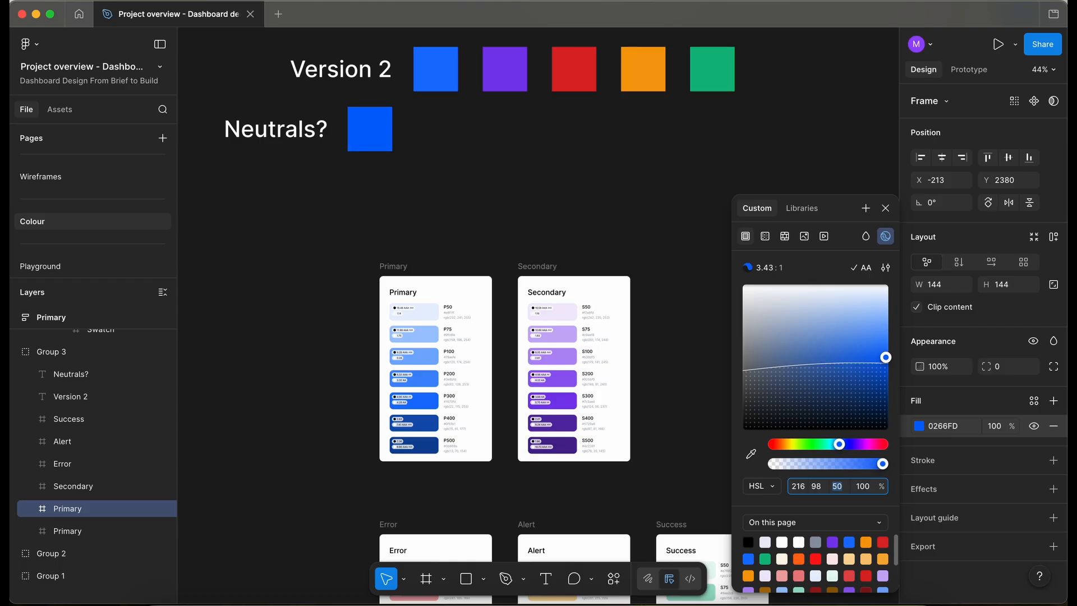
{"action": "key", "text": "Down"}
{"action": "key", "text": "Down"}
{"action": "key", "text": "Down"}
{"action": "key", "text": "Down"}
{"action": "key", "text": "Down"}
{"action": "key", "text": "Down"}
{"action": "key", "text": "Down"}
{"action": "key", "text": "Down"}
{"action": "key", "text": "Down"}
{"action": "key", "text": "Down"}
{"action": "key", "text": "Down"}
{"action": "key", "text": "Down"}
{"action": "key", "text": "Down"}
{"action": "key", "text": "Down"}
{"action": "key", "text": "Down"}
{"action": "key", "text": "Down"}
{"action": "key", "text": "Down"}
{"action": "key", "text": "Down"}
{"action": "key", "text": "Down"}
{"action": "key", "text": "Down"}
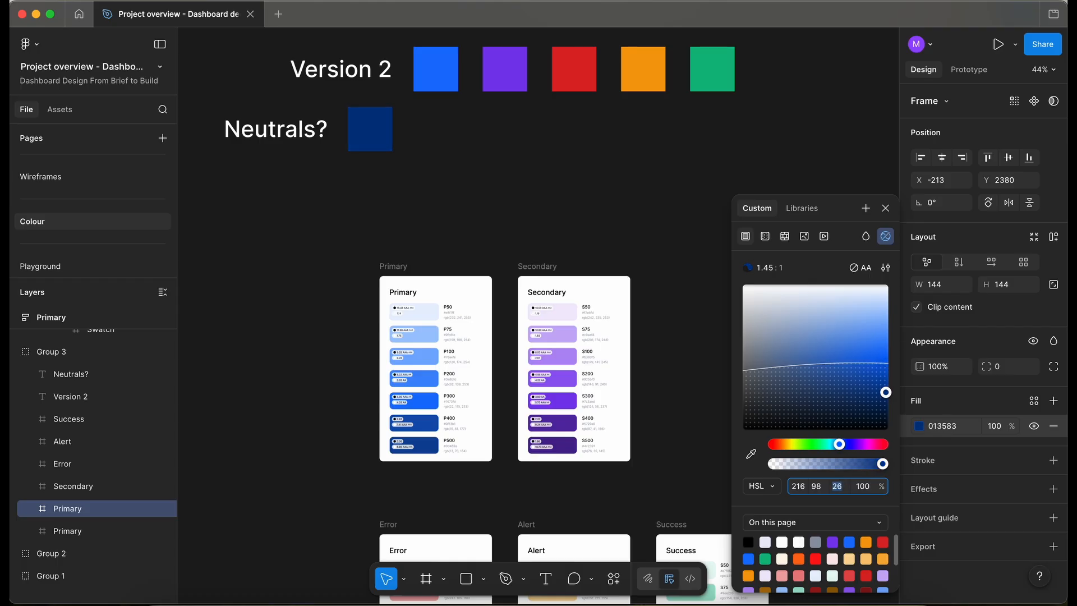
{"action": "key", "text": "Down"}
{"action": "key", "text": "Down"}
{"action": "key", "text": "Down"}
{"action": "key", "text": "Down"}
{"action": "key", "text": "Down"}
{"action": "key", "text": "Down"}
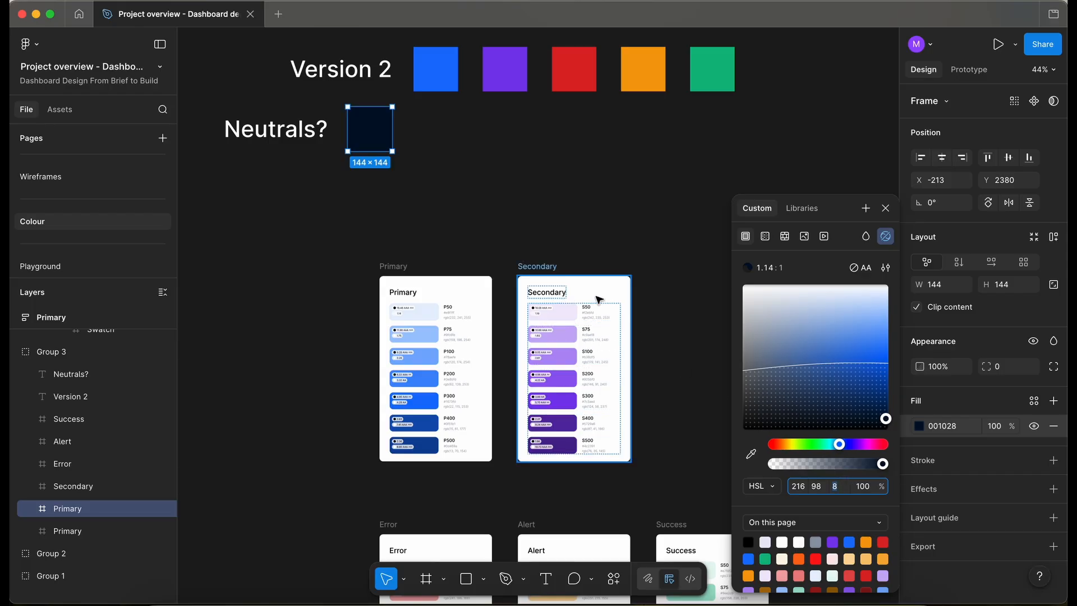
{"action": "left_click", "coordinate": [885, 208]}
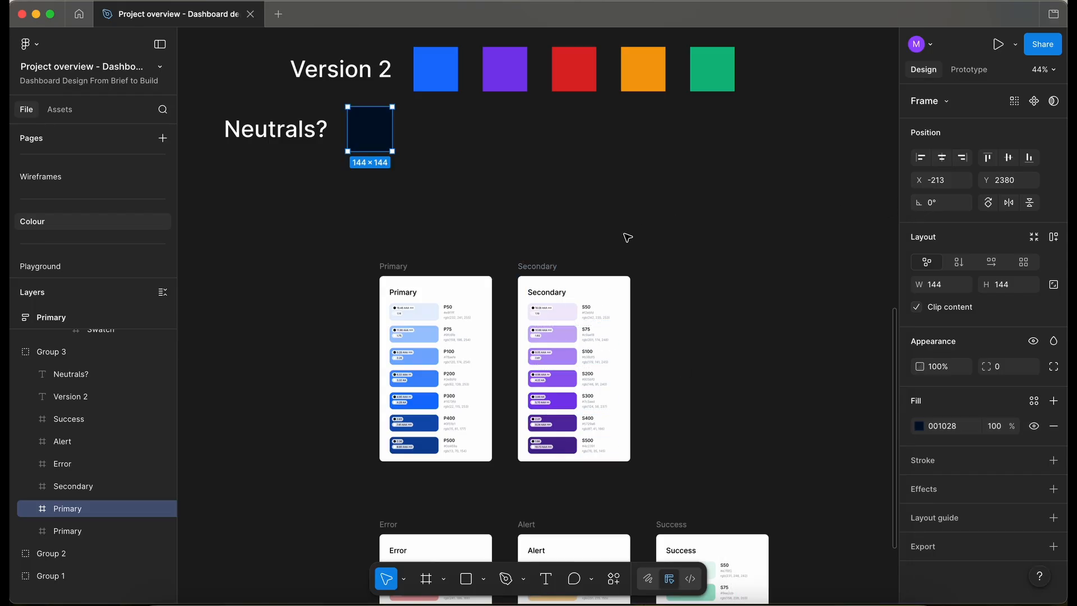
- Set Foundation: Color Generator to the Atlassian profile with Neutral tones and name the colour Neutral
{"action": "key", "text": "shift+1"}
{"action": "left_click", "coordinate": [613, 578]}
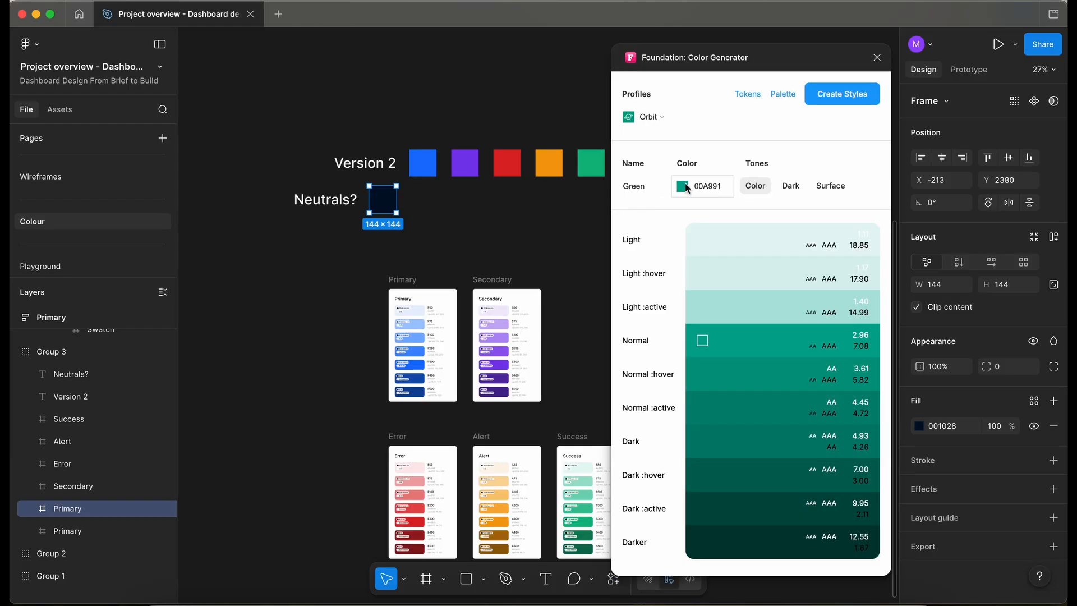
{"action": "left_click", "coordinate": [637, 116]}
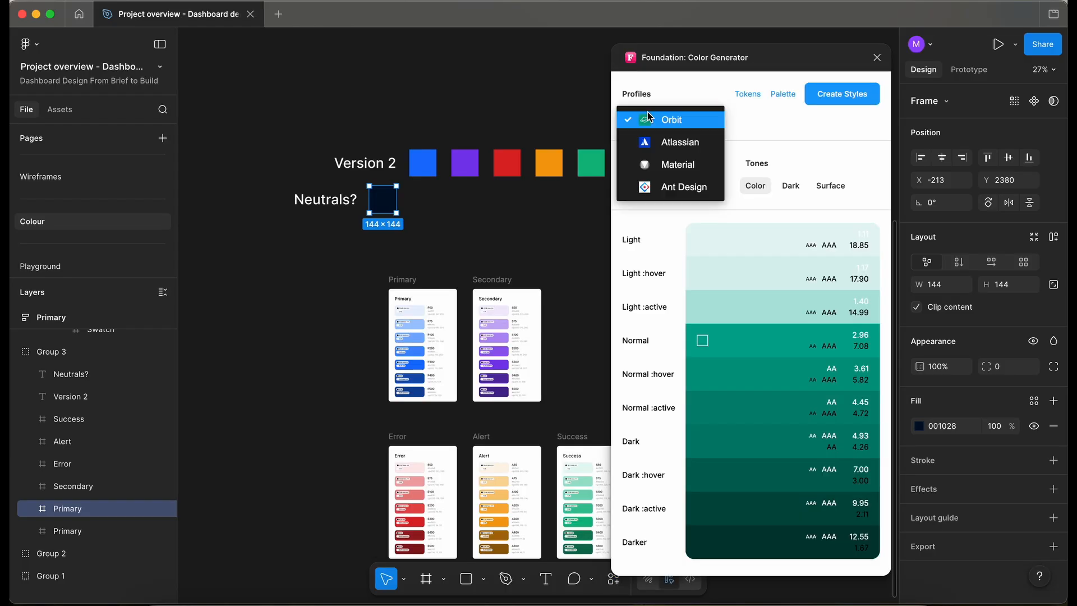
{"action": "left_click", "coordinate": [689, 144]}
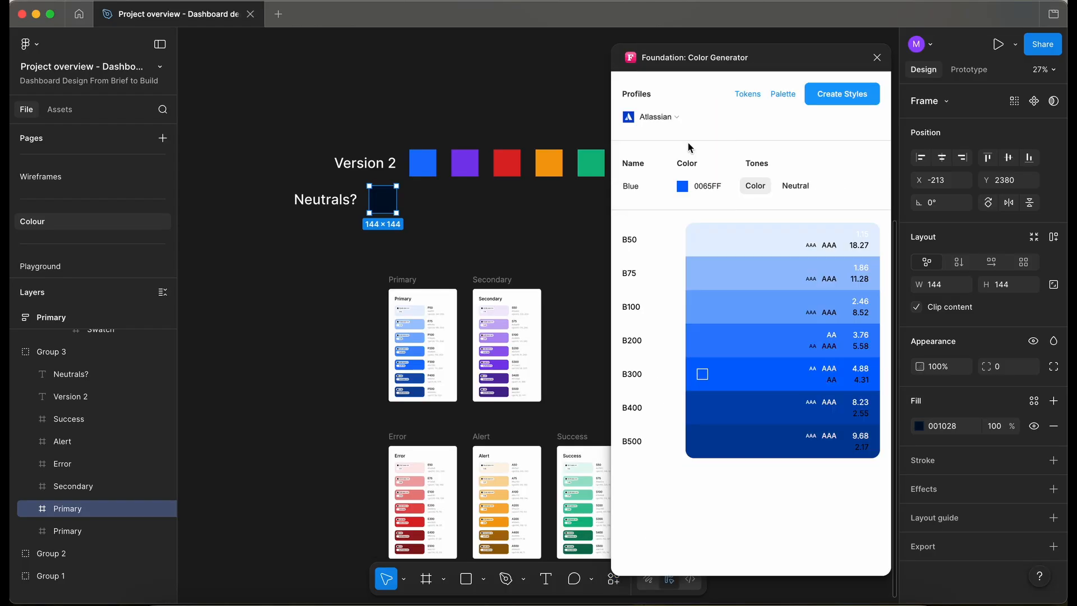
{"action": "left_click", "coordinate": [800, 185]}
{"action": "double_click", "coordinate": [649, 188]}
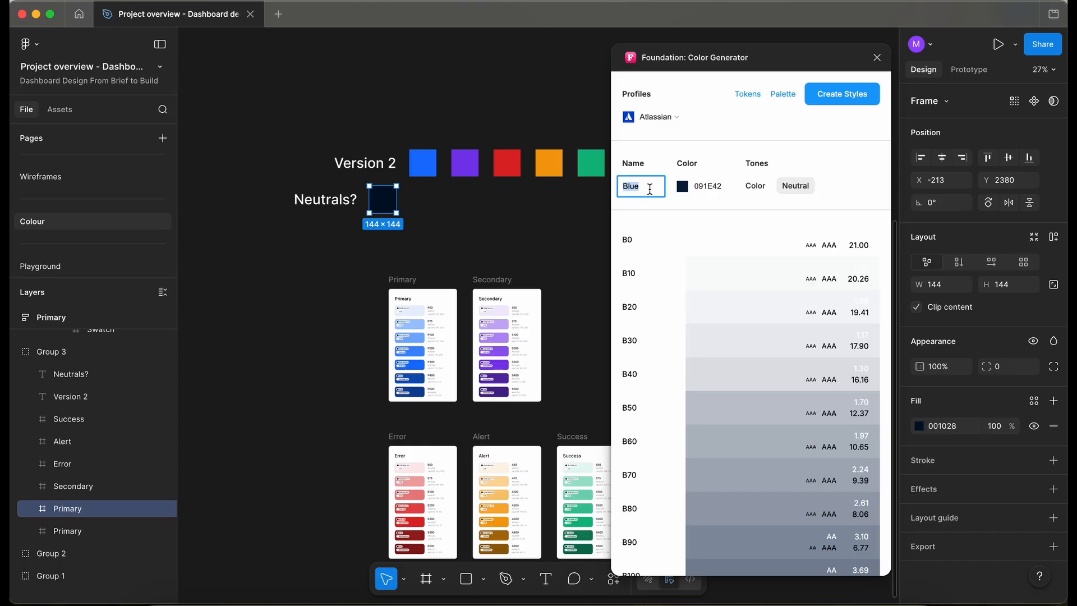
{"action": "type", "text": "Neutrla"}
{"action": "key", "text": "BackSpace"}
{"action": "key", "text": "BackSpace"}
{"action": "type", "text": "al"}
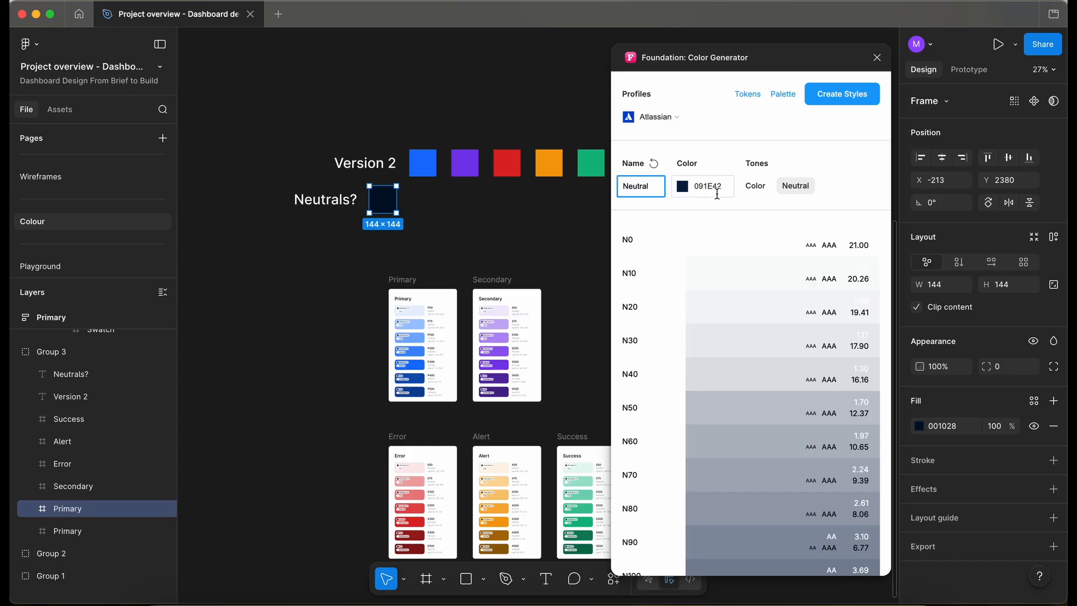
- Sample base colour 001028 from the dark Neutrals swatch and generate the Neutral palette frame, placing it below the Error frame
{"action": "left_click", "coordinate": [687, 185]}
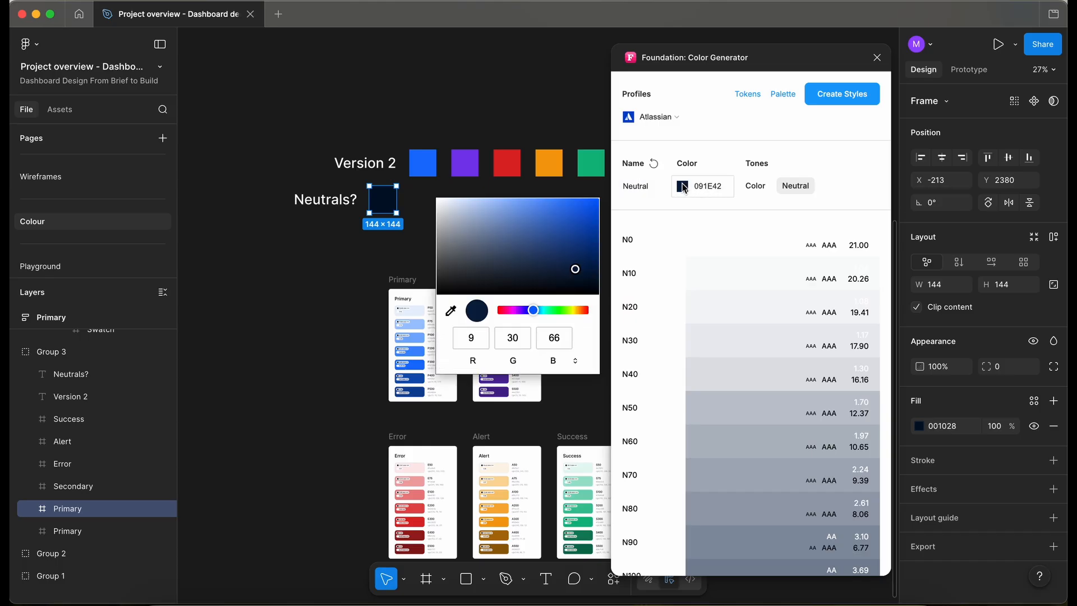
{"action": "left_click", "coordinate": [451, 317]}
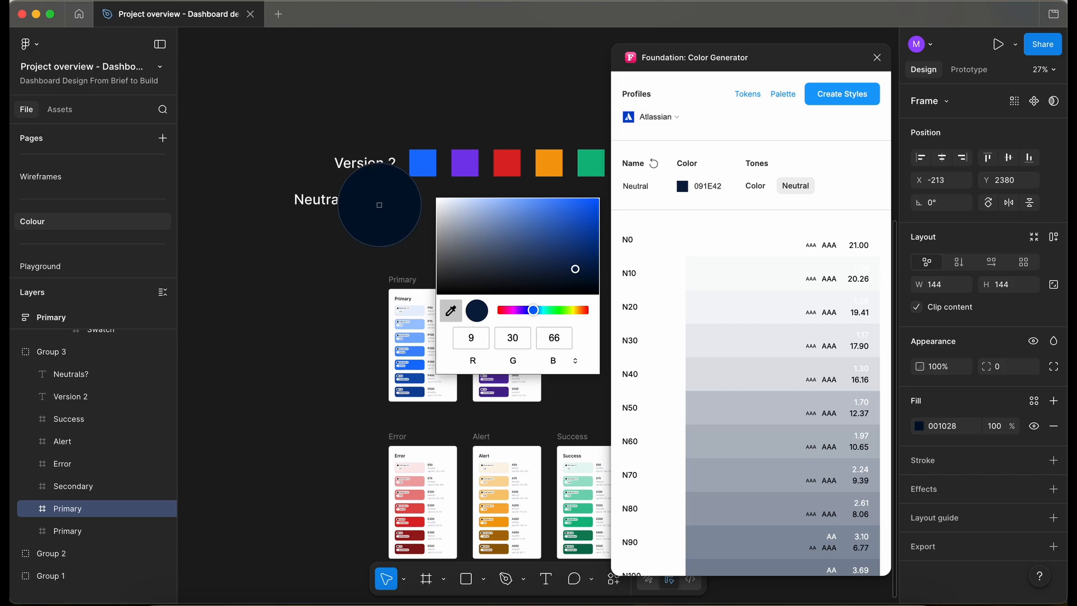
{"action": "left_click", "coordinate": [382, 208]}
{"action": "key", "text": "Escape"}
{"action": "scroll", "coordinate": [430, 292], "scroll_direction": "down", "scroll_amount": 2}
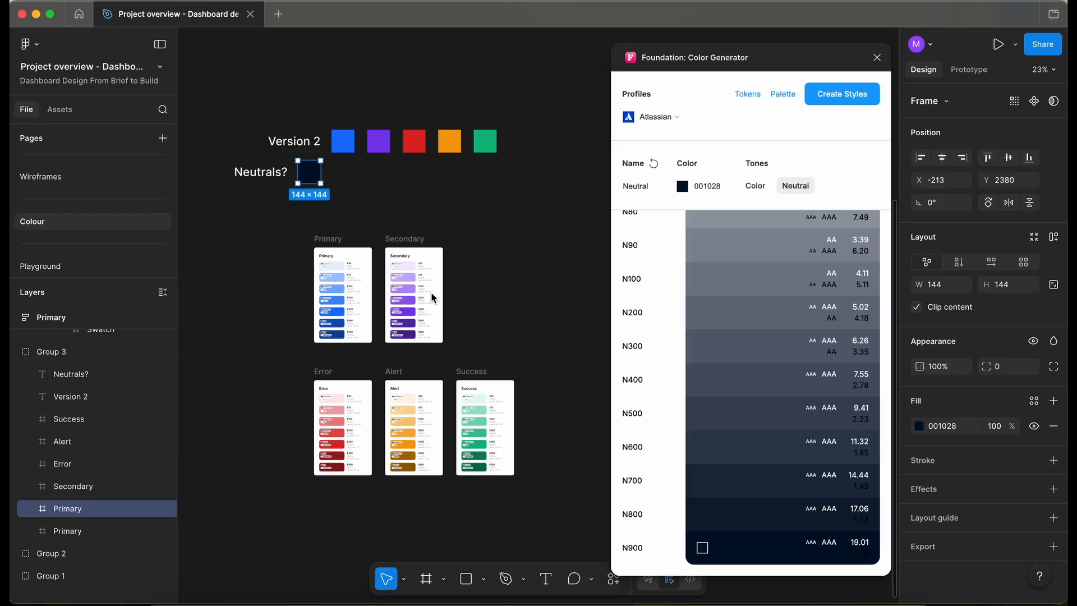
{"action": "left_click", "coordinate": [782, 94]}
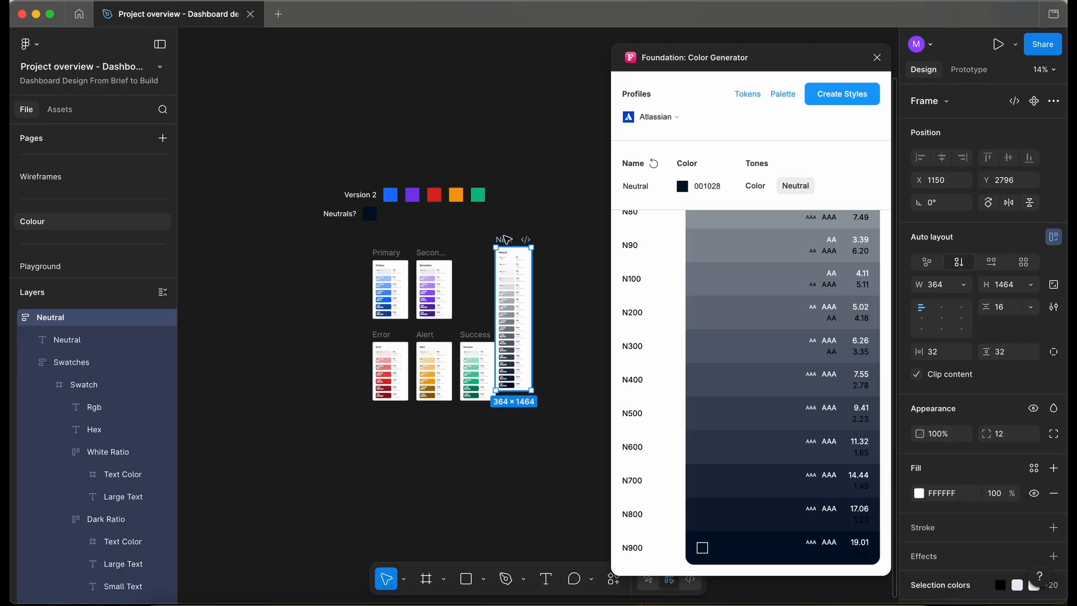
- Create colour styles from the Neutral palette's N0 to N900 shades and check them in the styles list
{"action": "left_click", "coordinate": [840, 90]}
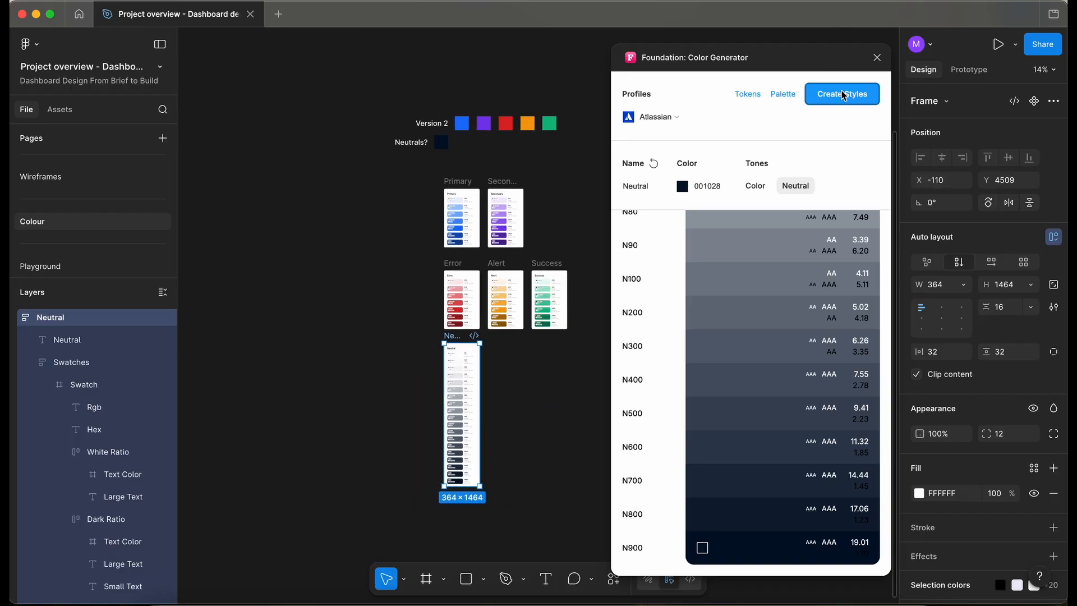
{"action": "left_click", "coordinate": [570, 386]}
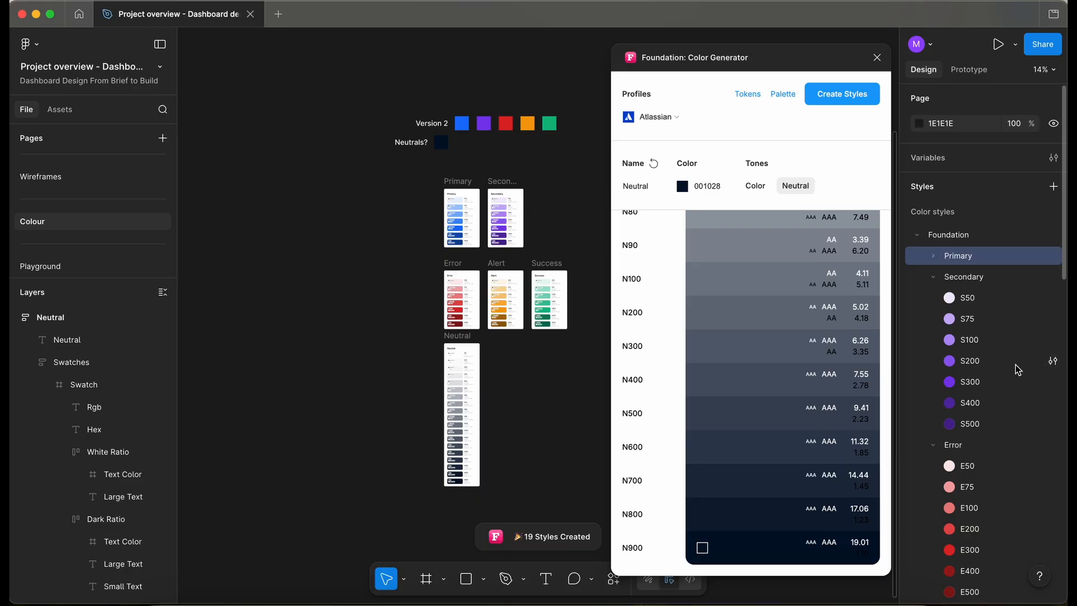
{"action": "scroll", "coordinate": [1016, 367], "scroll_direction": "down", "scroll_amount": 2}
{"action": "scroll", "coordinate": [1018, 369], "scroll_direction": "down", "scroll_amount": 10}
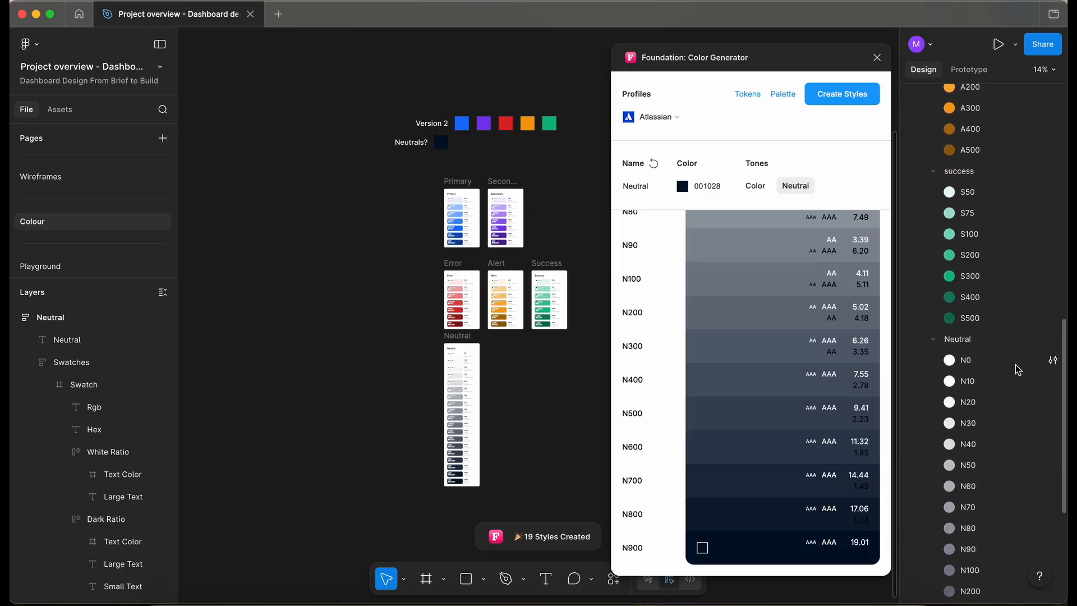
{"action": "scroll", "coordinate": [1017, 370], "scroll_direction": "down", "scroll_amount": 3}
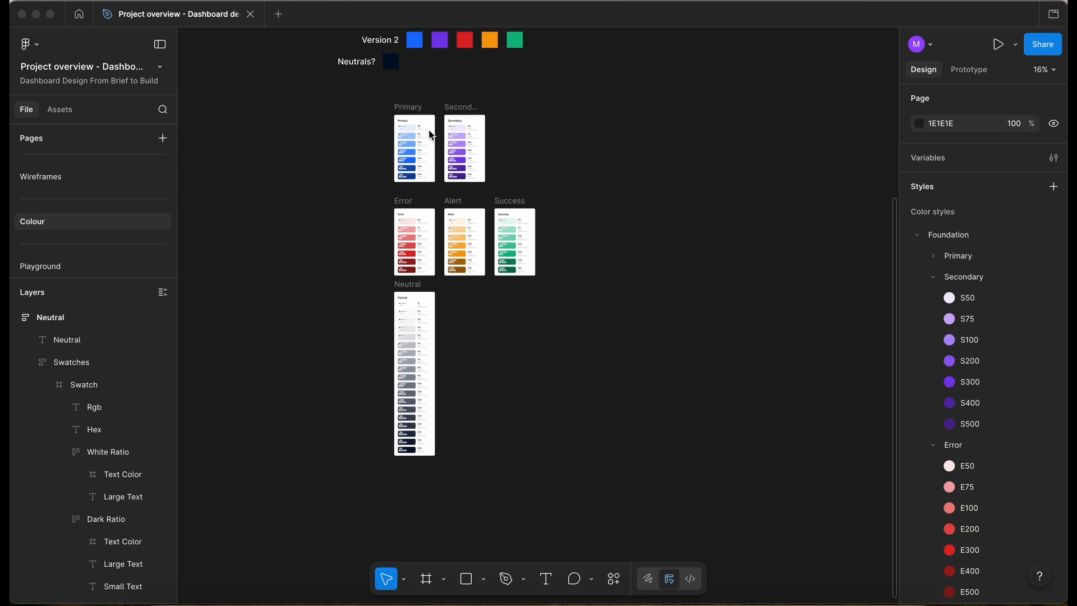
- Review the finished palette frames on the canvas and check the file's variables
{"action": "left_click", "coordinate": [548, 99]}
{"action": "scroll", "coordinate": [381, 99], "scroll_direction": "up", "scroll_amount": 5}
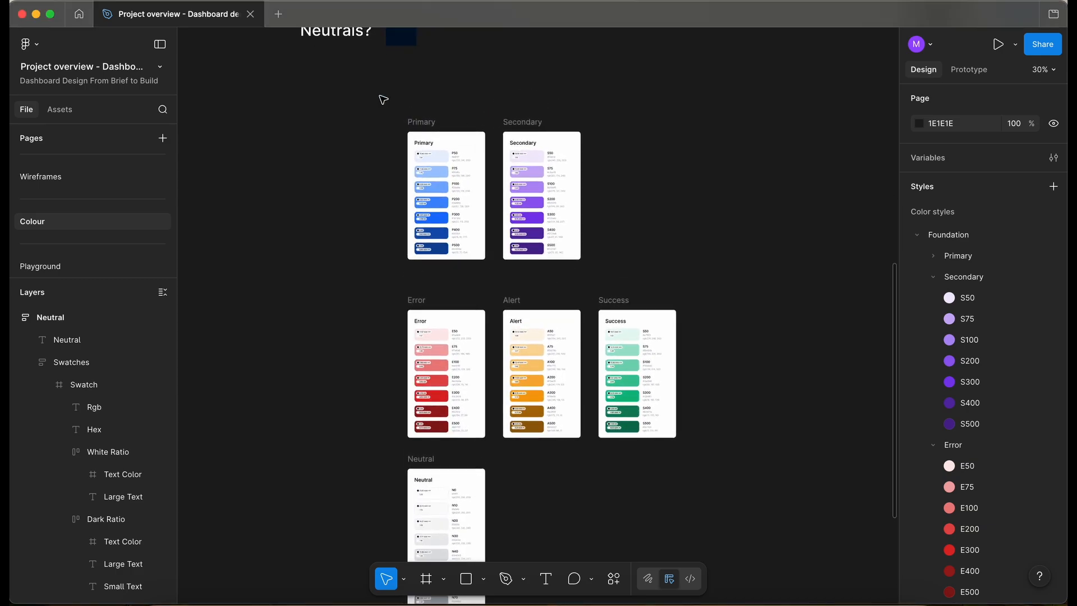
{"action": "scroll", "coordinate": [383, 99], "scroll_direction": "down", "scroll_amount": 2}
{"action": "scroll", "coordinate": [383, 99], "scroll_direction": "down", "scroll_amount": 5}
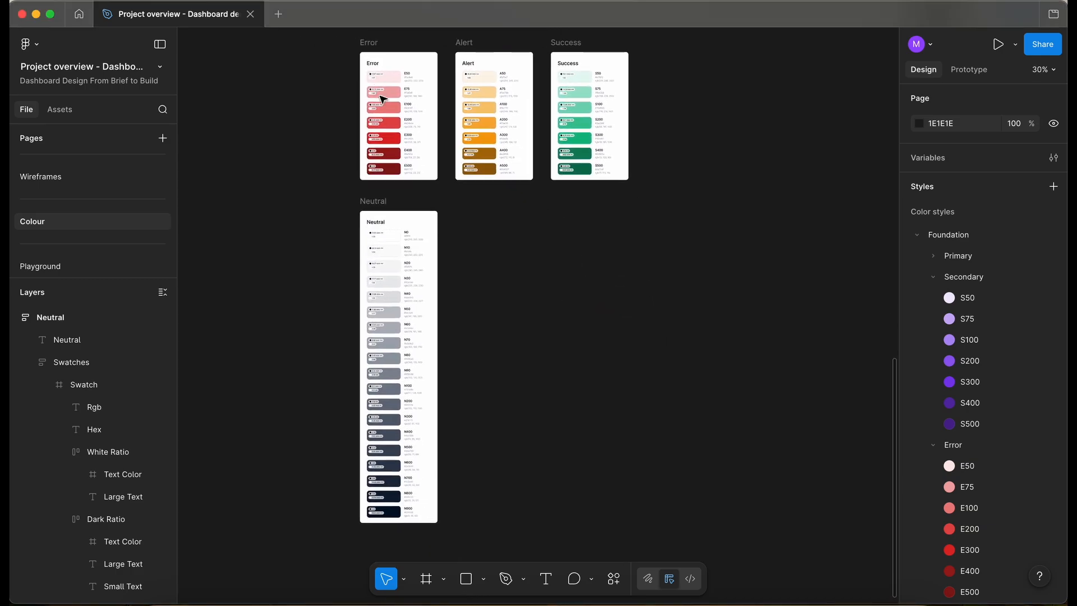
{"action": "scroll", "coordinate": [383, 99], "scroll_direction": "down", "scroll_amount": 4}
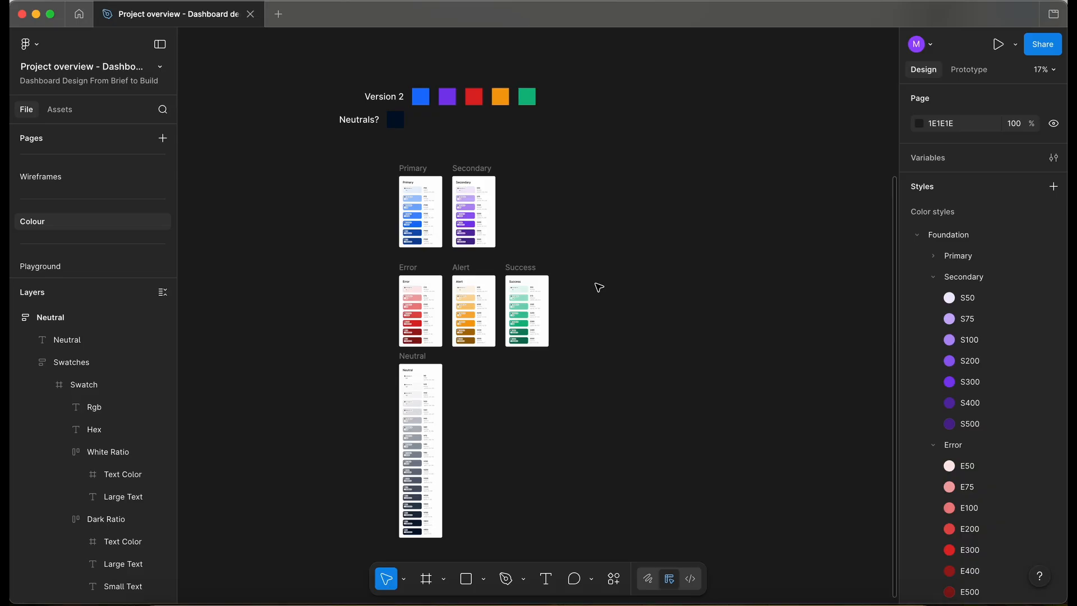
{"action": "scroll", "coordinate": [617, 325], "scroll_direction": "down", "scroll_amount": 1}
{"action": "scroll", "coordinate": [617, 325], "scroll_direction": "right", "scroll_amount": 1}
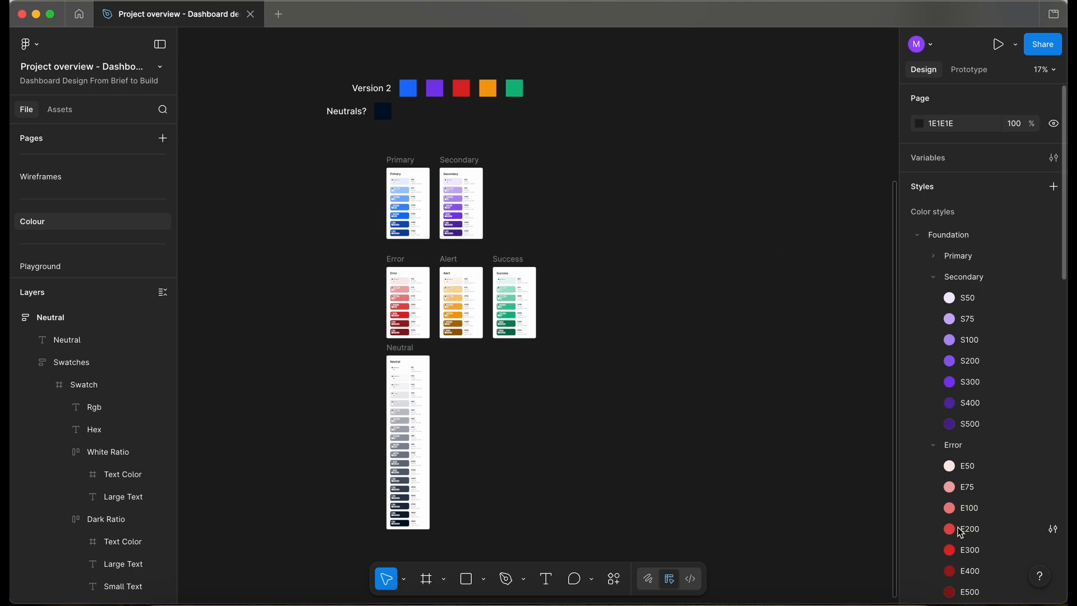
{"action": "left_click", "coordinate": [1053, 158]}
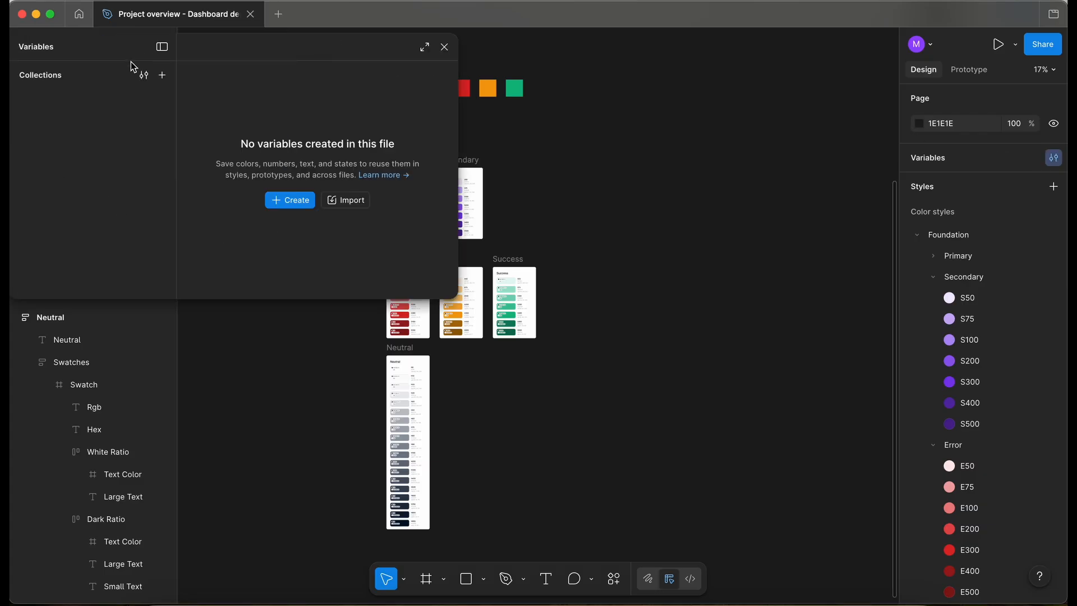
{"action": "left_click", "coordinate": [444, 47]}
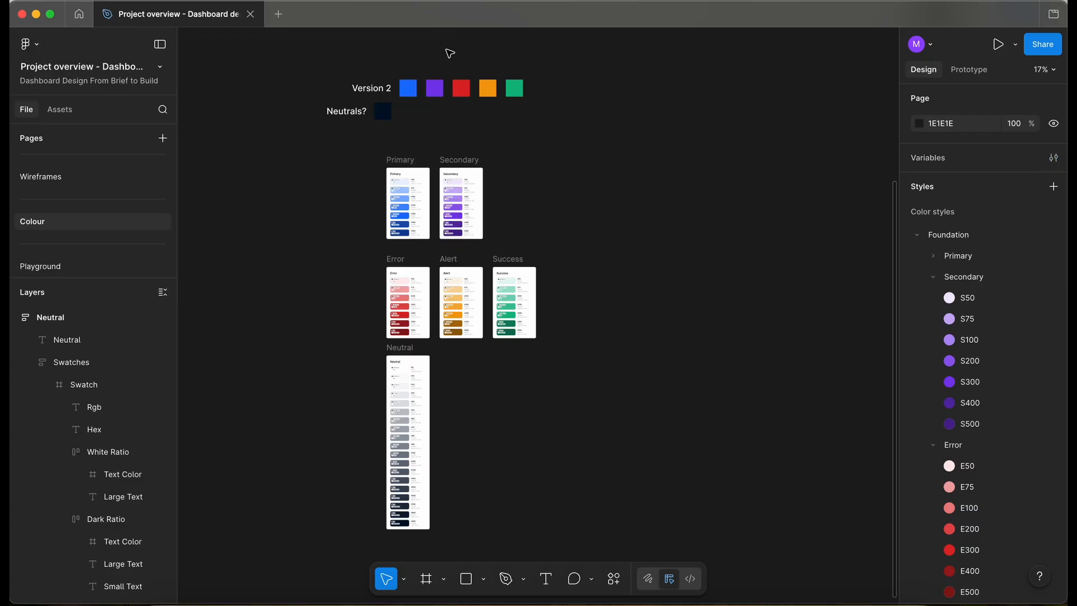
- Convert the file's colour styles into variables with the Styles to Variables Converter plugin and bring the variables window over the canvas
{"action": "left_click", "coordinate": [613, 578]}
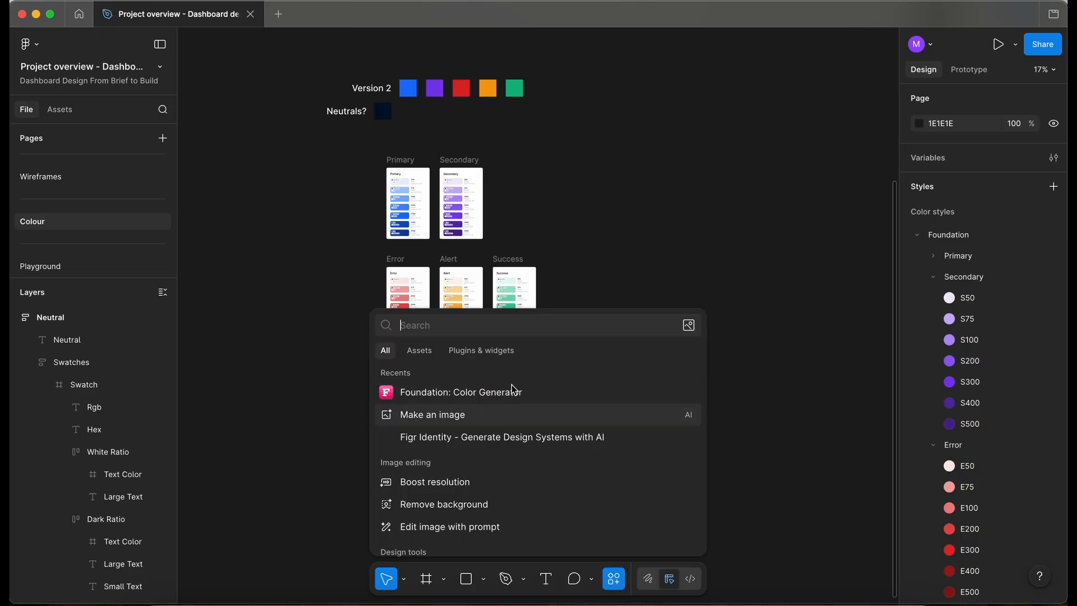
{"action": "left_click", "coordinate": [487, 349]}
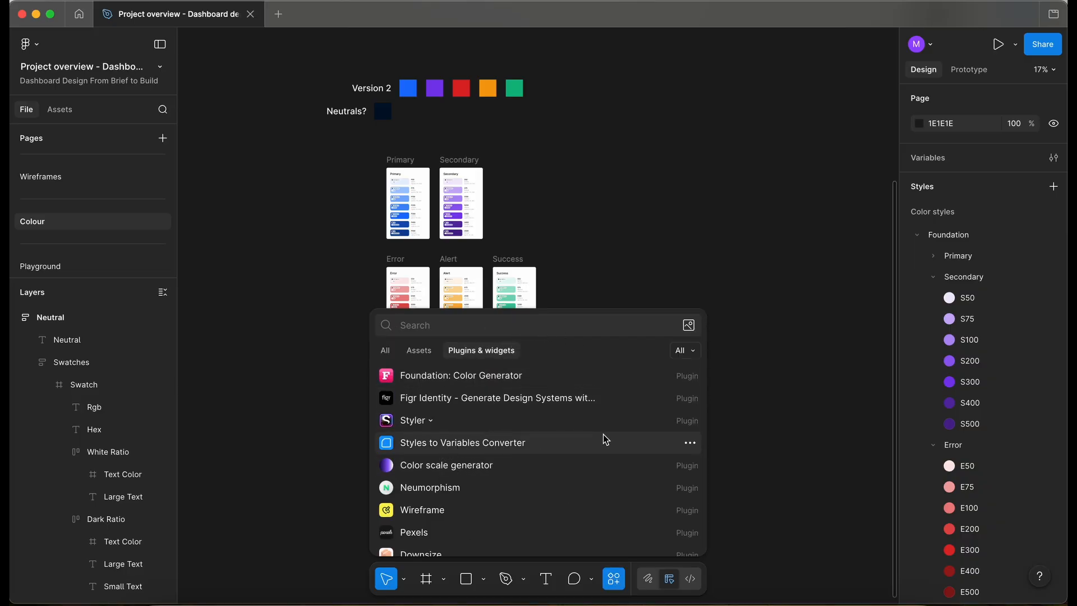
{"action": "left_click", "coordinate": [689, 445]}
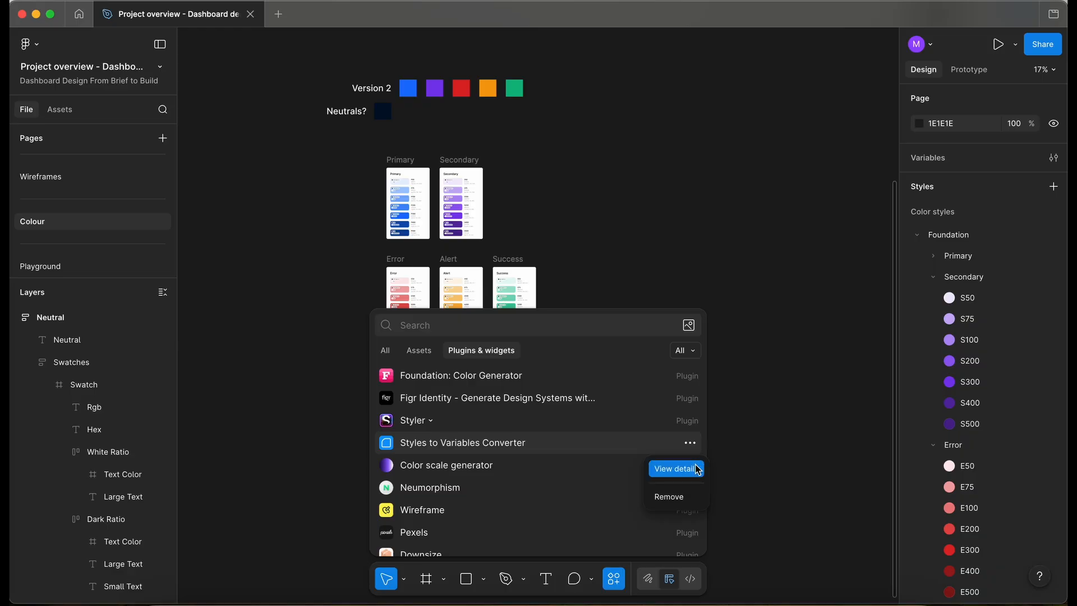
{"action": "left_click", "coordinate": [696, 468]}
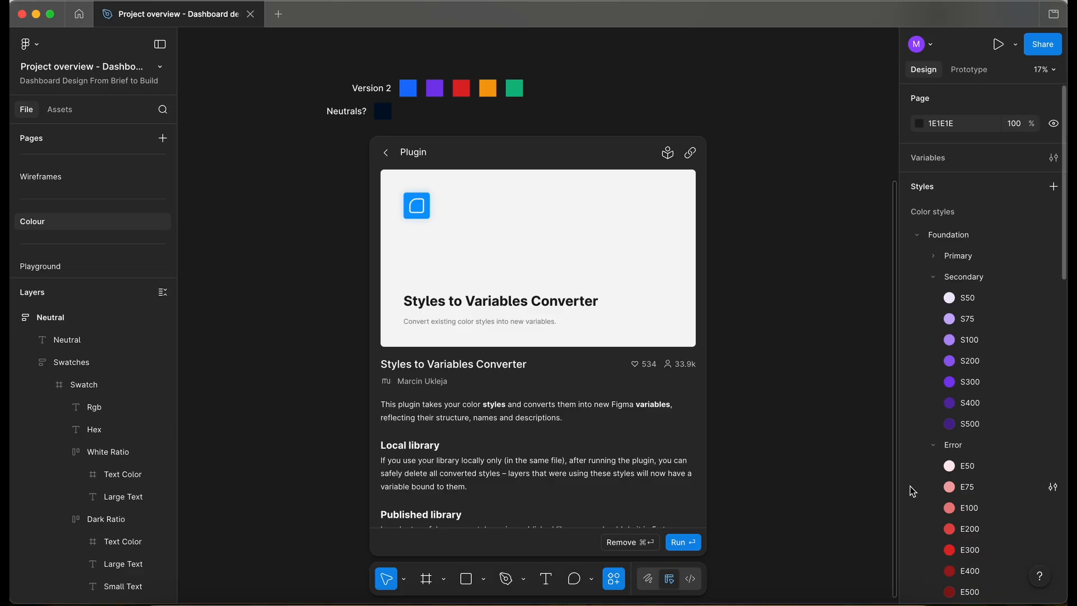
{"action": "left_click", "coordinate": [684, 543]}
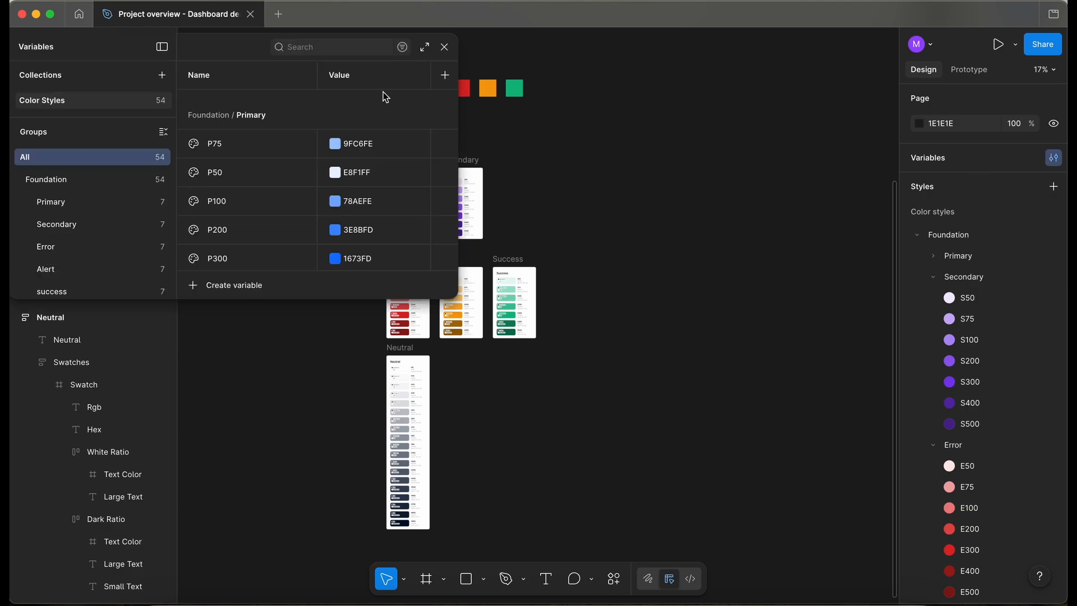
{"action": "left_click_drag", "start_coordinate": [242, 45], "coordinate": [392, 71]}
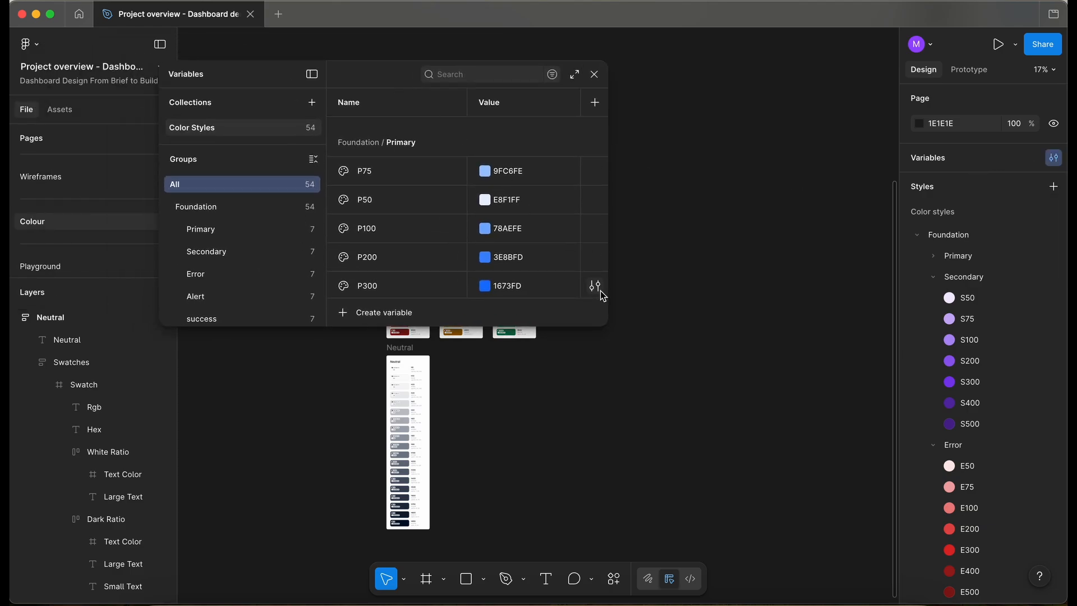
- Enlarge the variables window and check the converted variables in the Foundation groups, from Primary through Success, before closing it
{"action": "left_click_drag", "start_coordinate": [606, 327], "coordinate": [848, 479]}
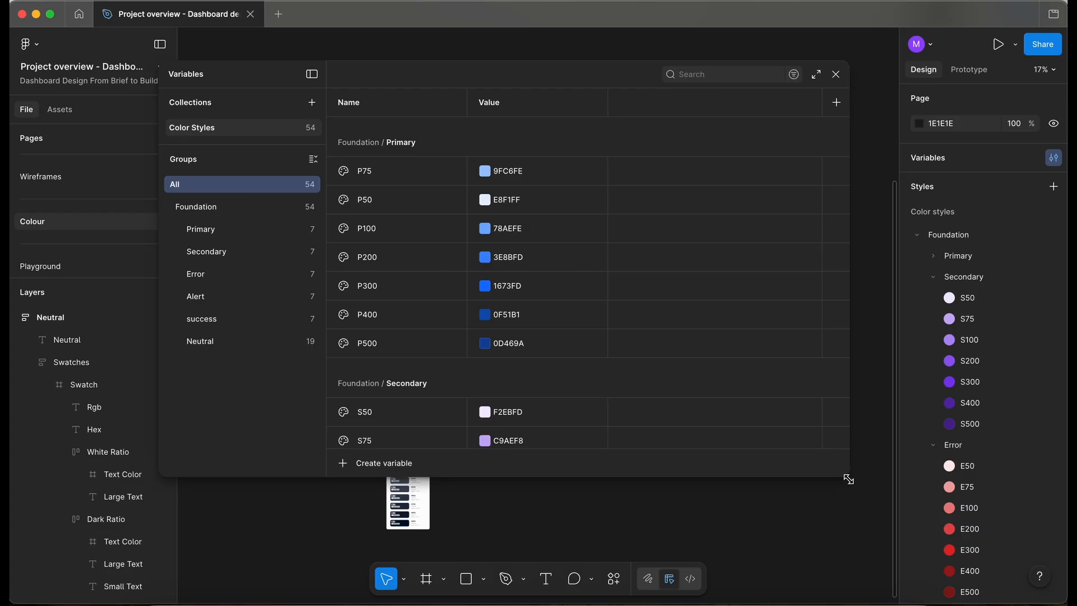
{"action": "left_click", "coordinate": [206, 209]}
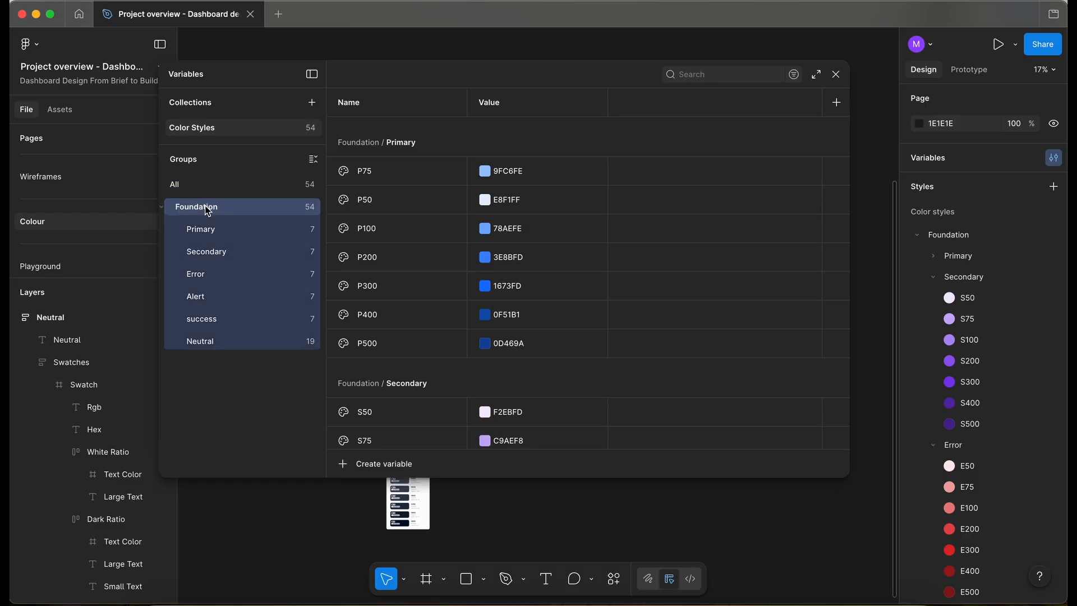
{"action": "left_click", "coordinate": [219, 229]}
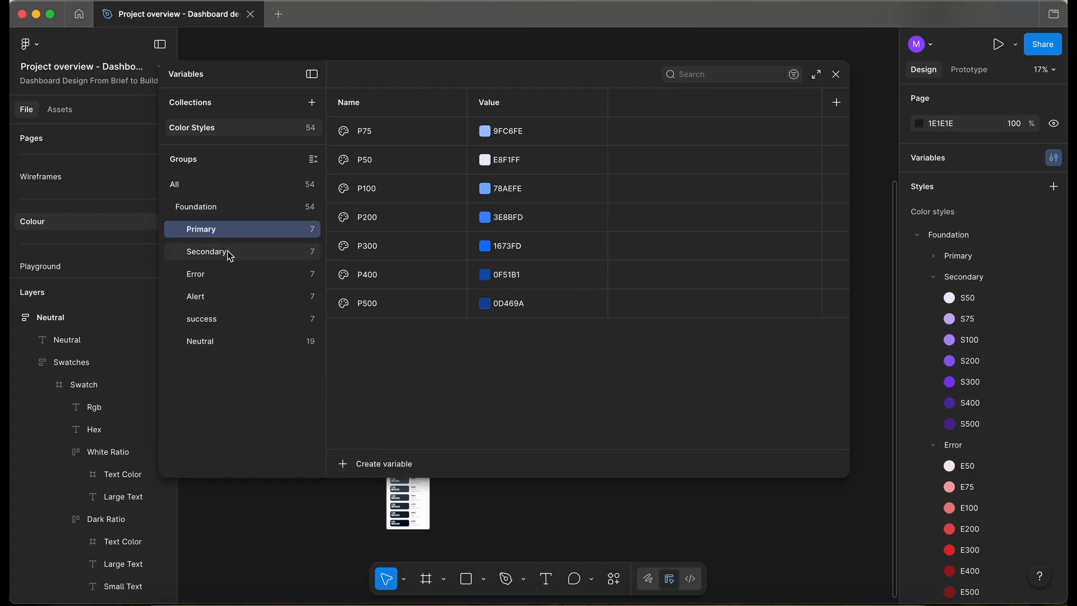
{"action": "left_click", "coordinate": [227, 250]}
{"action": "left_click", "coordinate": [224, 275]}
{"action": "left_click", "coordinate": [226, 299]}
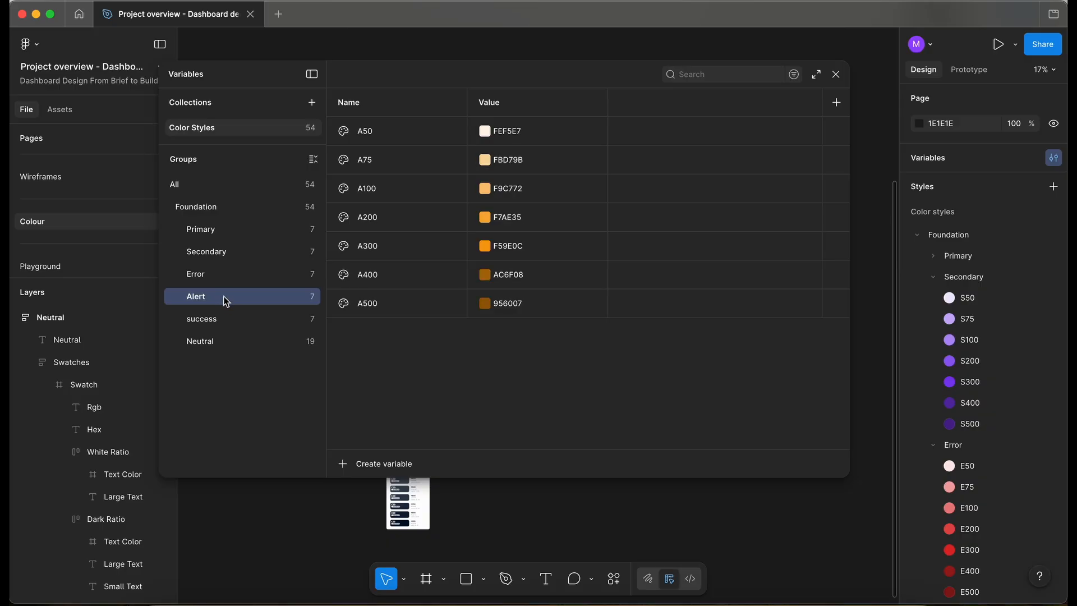
{"action": "left_click", "coordinate": [223, 316]}
{"action": "left_click", "coordinate": [220, 343]}
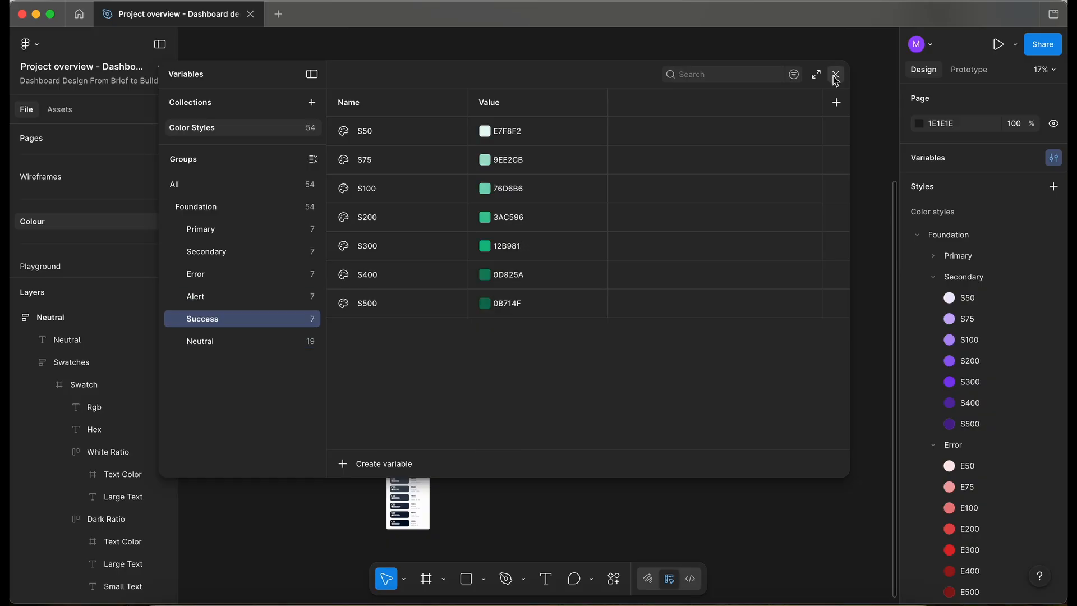
{"action": "left_click", "coordinate": [835, 75]}
- Delete the whole Foundation folder of colour styles and check that the colour variables are still in the file
{"action": "scroll", "coordinate": [555, 260], "scroll_direction": "down", "scroll_amount": 1}
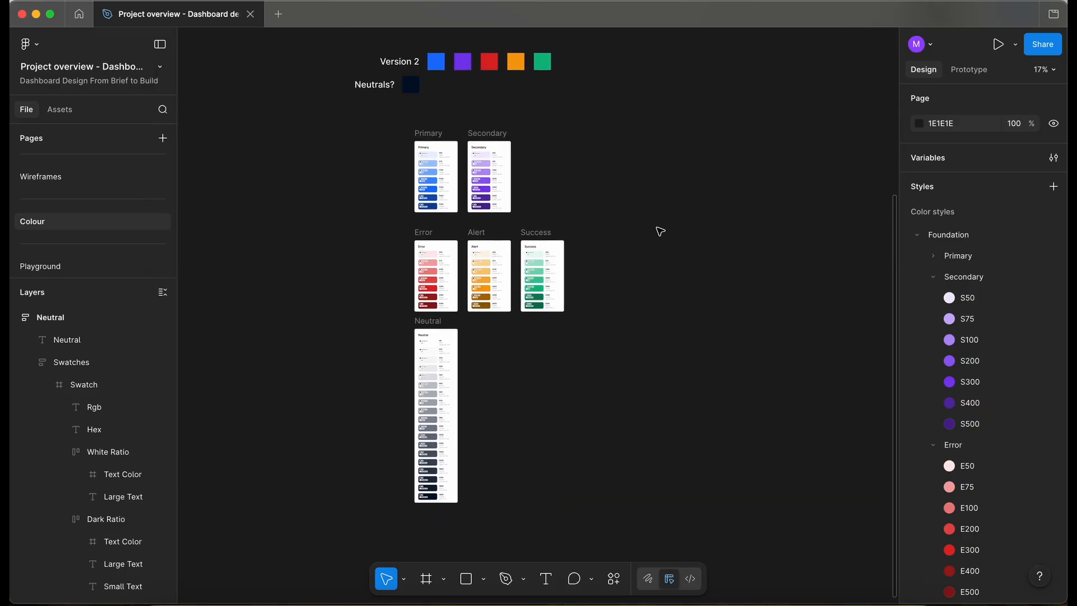
{"action": "left_click", "coordinate": [962, 240]}
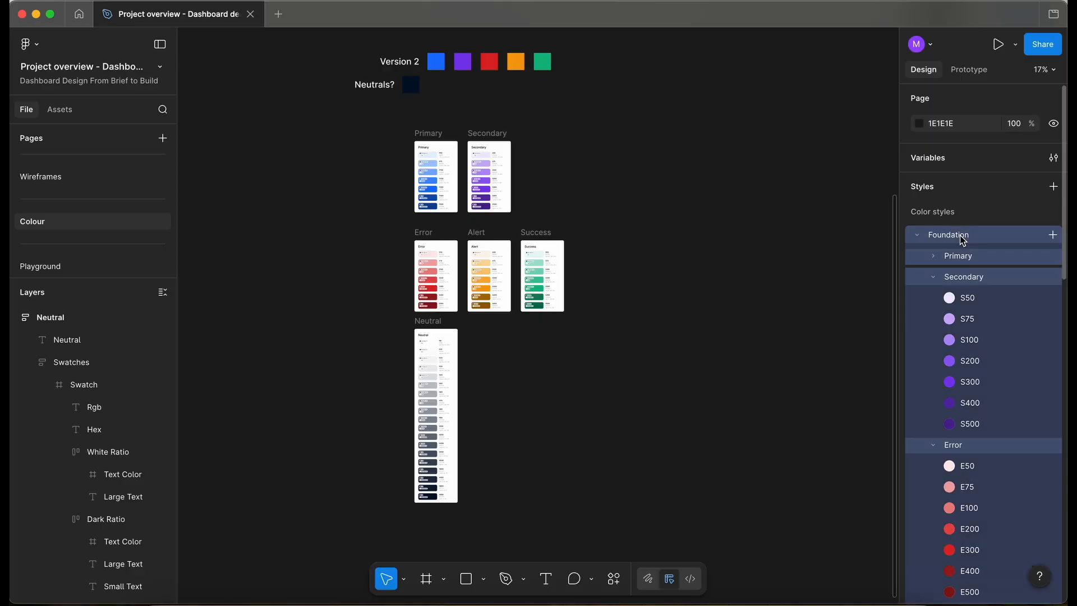
{"action": "key", "text": "Delete"}
{"action": "scroll", "coordinate": [723, 269], "scroll_direction": "up", "scroll_amount": 1}
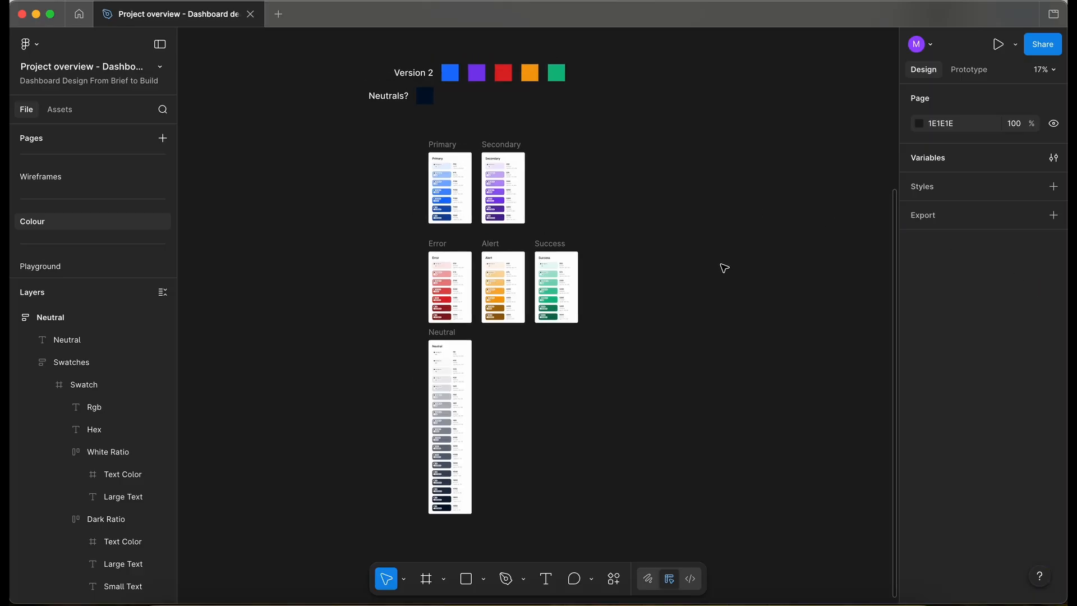
{"action": "left_click", "coordinate": [1053, 157]}
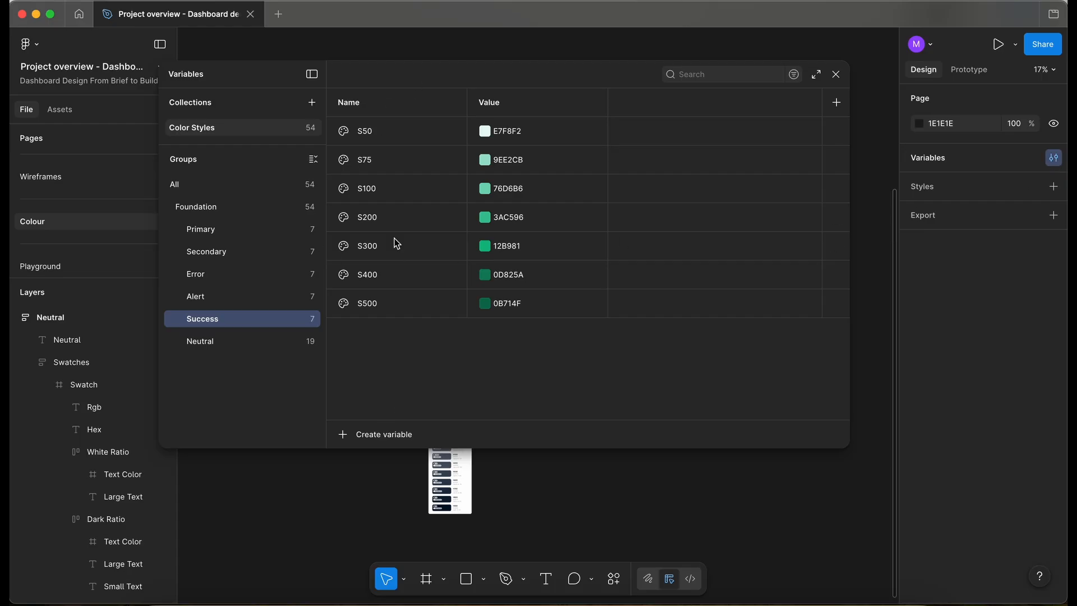
{"action": "key", "text": "Escape"}
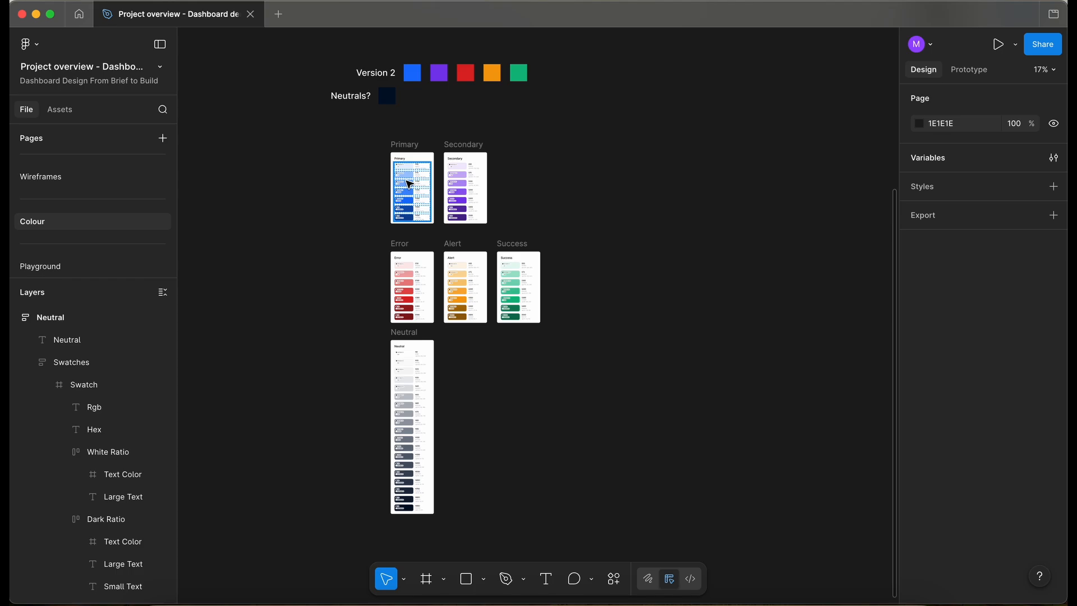
- Examine the separate palette frames and the combined Colour frame with its Primary, Secondary, Neutral, Error, Alert and Success swatches
{"action": "scroll", "coordinate": [409, 183], "scroll_direction": "up", "scroll_amount": 5}
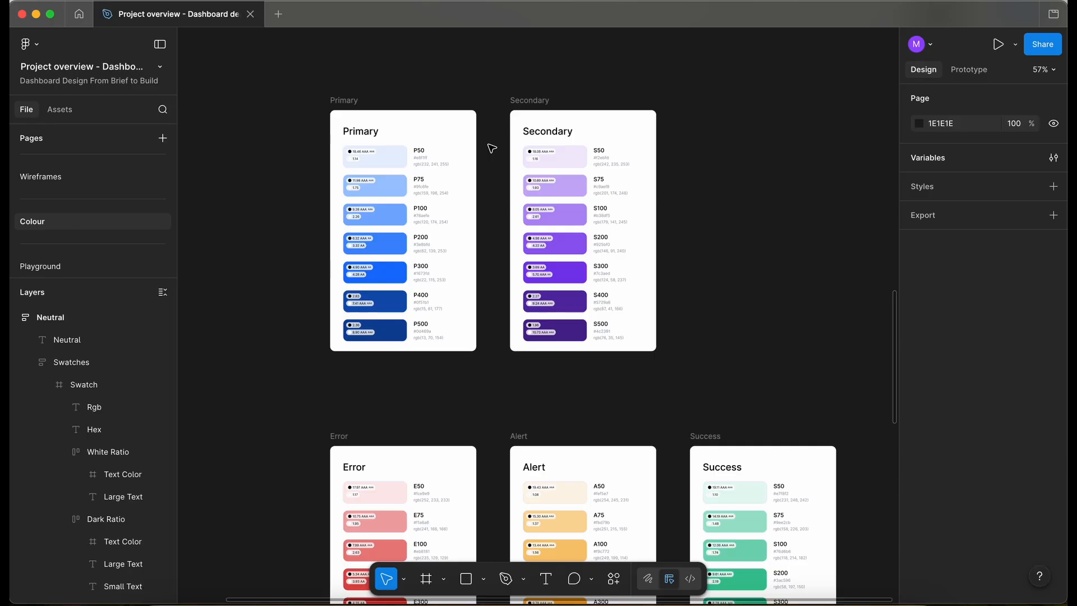
{"action": "scroll", "coordinate": [492, 148], "scroll_direction": "down", "scroll_amount": 5}
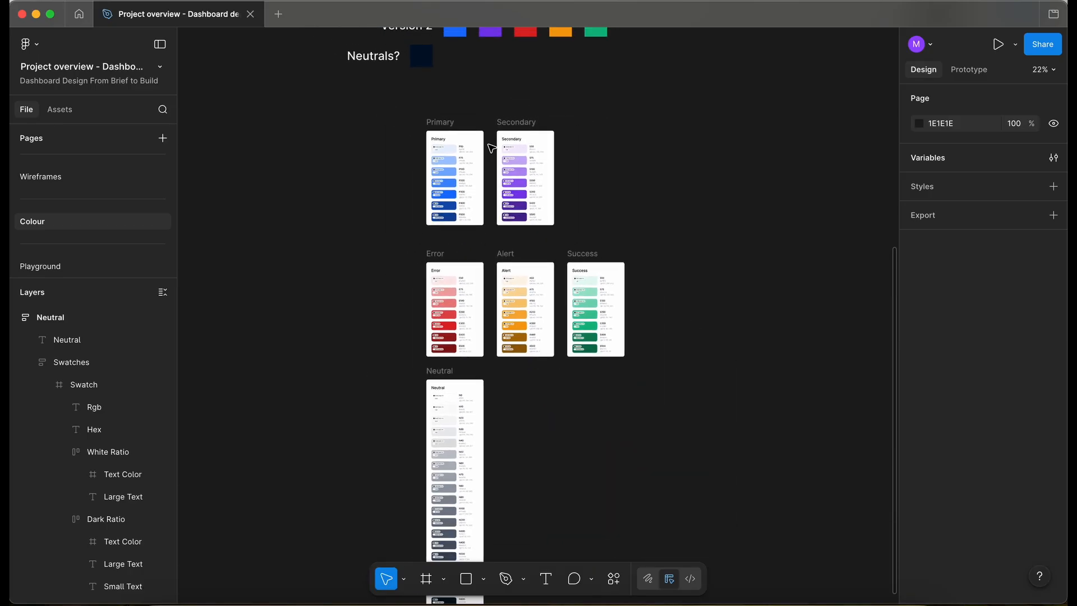
{"action": "scroll", "coordinate": [492, 148], "scroll_direction": "down", "scroll_amount": 1}
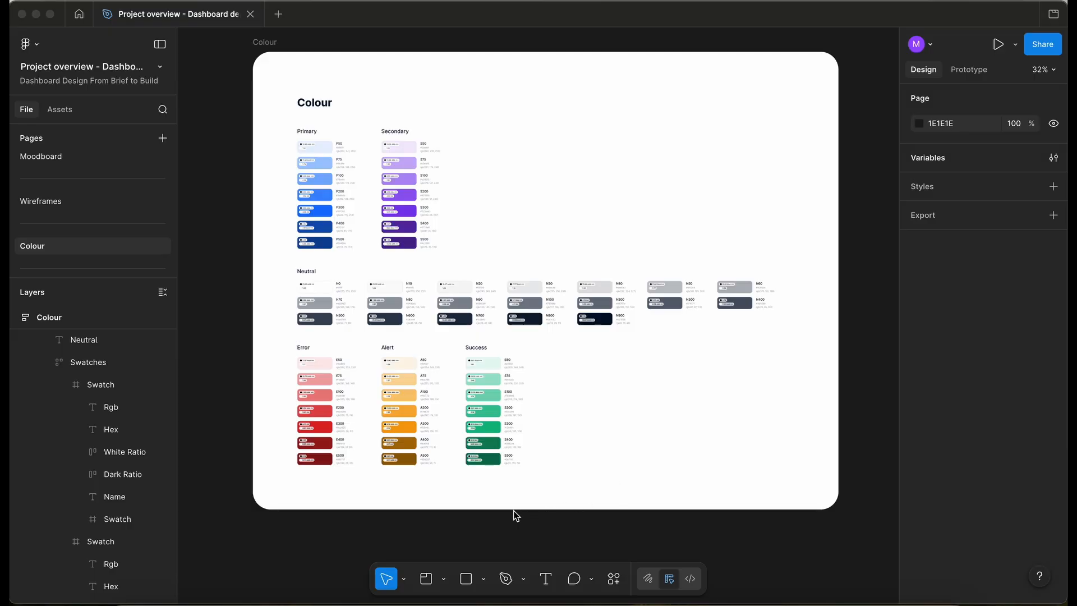
{"action": "scroll", "coordinate": [515, 515], "scroll_direction": "left", "scroll_amount": 2}
{"action": "scroll", "coordinate": [516, 515], "scroll_direction": "up", "scroll_amount": 1}
{"action": "scroll", "coordinate": [514, 515], "scroll_direction": "right", "scroll_amount": 1}
{"action": "scroll", "coordinate": [514, 516], "scroll_direction": "up", "scroll_amount": 1}
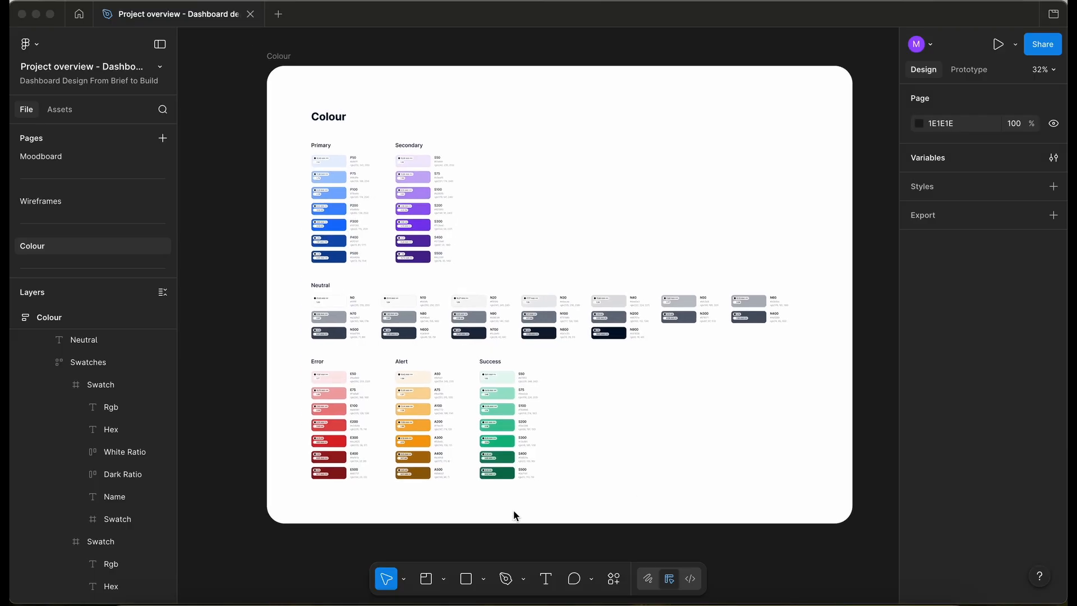
{"action": "left_click", "coordinate": [225, 272]}
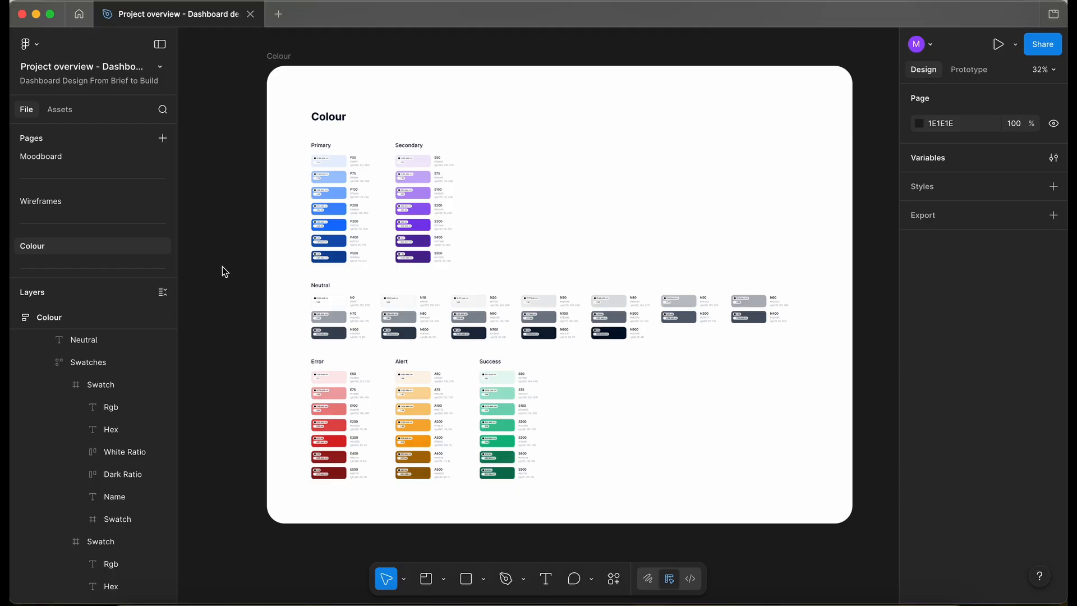
{"action": "scroll", "coordinate": [225, 272], "scroll_direction": "up", "scroll_amount": 3}
{"action": "scroll", "coordinate": [225, 272], "scroll_direction": "down", "scroll_amount": 1}
{"action": "scroll", "coordinate": [222, 267], "scroll_direction": "down", "scroll_amount": 2}
{"action": "scroll", "coordinate": [222, 267], "scroll_direction": "right", "scroll_amount": 1}
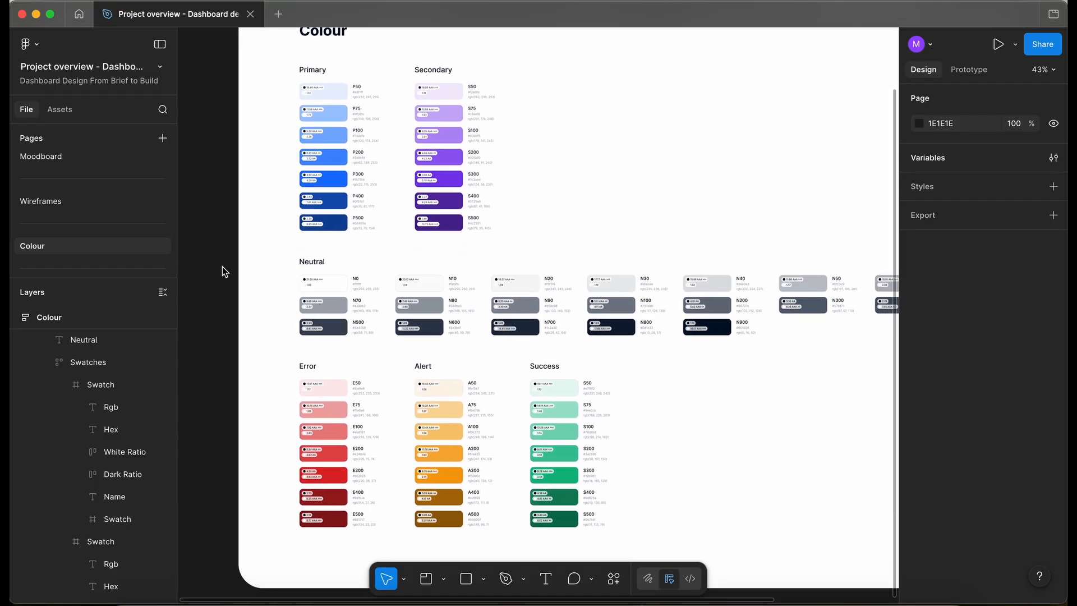
{"action": "scroll", "coordinate": [222, 267], "scroll_direction": "down", "scroll_amount": 3}
{"action": "scroll", "coordinate": [228, 354], "scroll_direction": "up", "scroll_amount": 1}
{"action": "scroll", "coordinate": [228, 353], "scroll_direction": "left", "scroll_amount": 1}
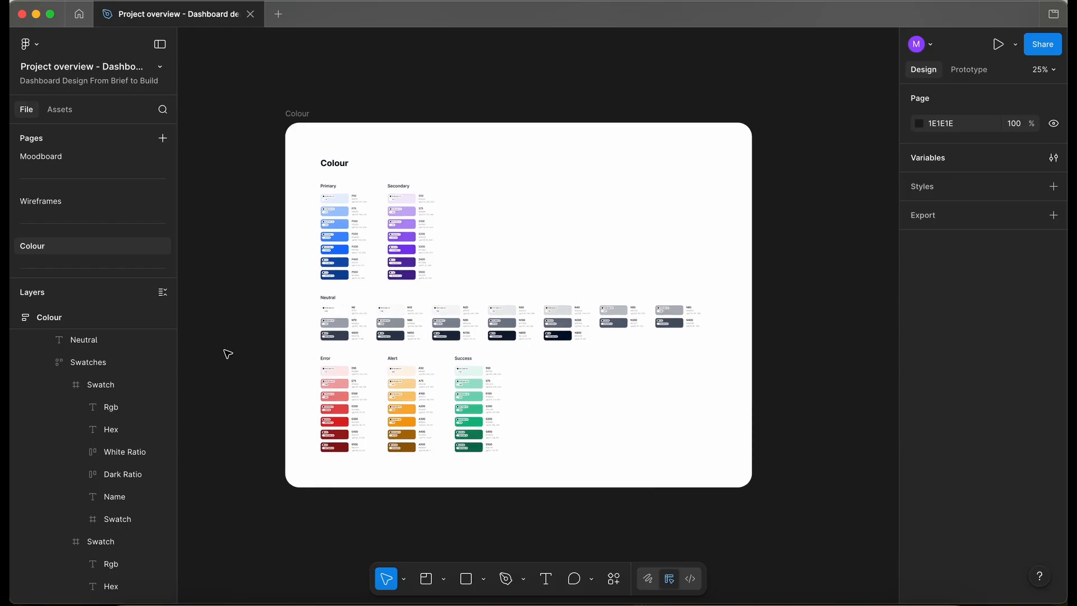
- Draw a test frame of about 214 × 190 beside the Colour frame and browse the library colours for its fill
{"action": "scroll", "coordinate": [228, 354], "scroll_direction": "left", "scroll_amount": 2}
{"action": "key", "text": "f"}
{"action": "left_click_drag", "start_coordinate": [229, 271], "coordinate": [267, 304]}
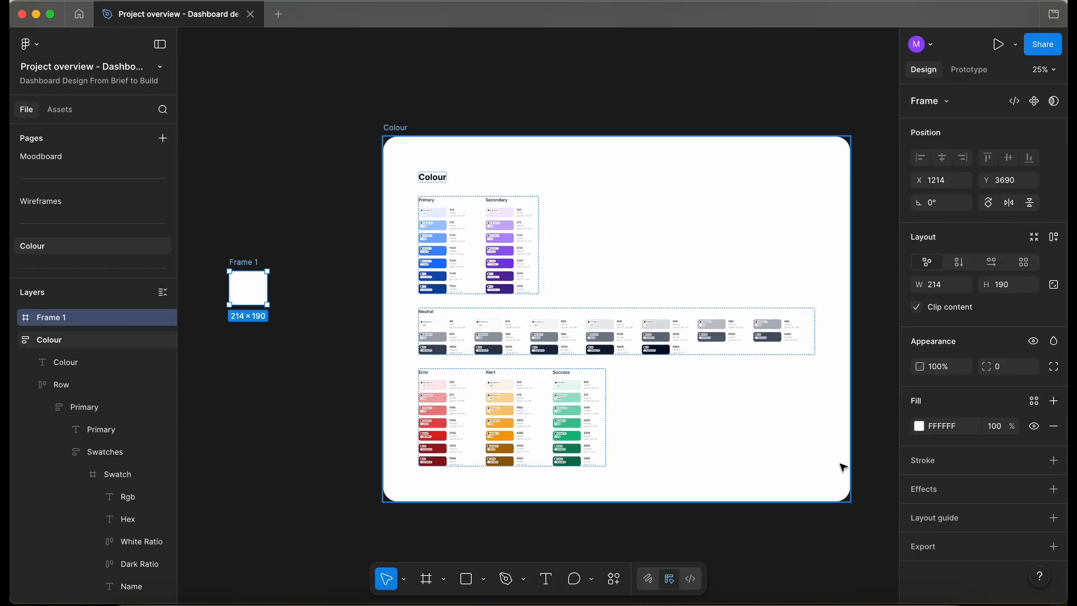
{"action": "left_click", "coordinate": [1034, 400]}
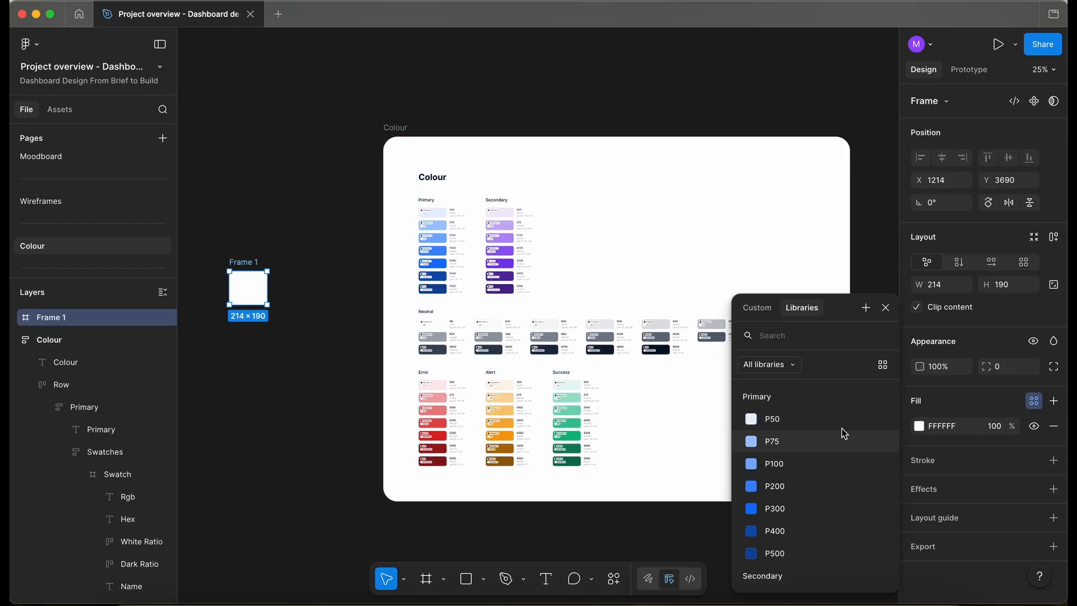
{"action": "scroll", "coordinate": [811, 412], "scroll_direction": "down", "scroll_amount": 10}
{"action": "scroll", "coordinate": [818, 418], "scroll_direction": "down", "scroll_amount": 8}
- Search the fill's library colours for "neu" and look through the matches, and search again for "err"
{"action": "type", "text": "neu"}
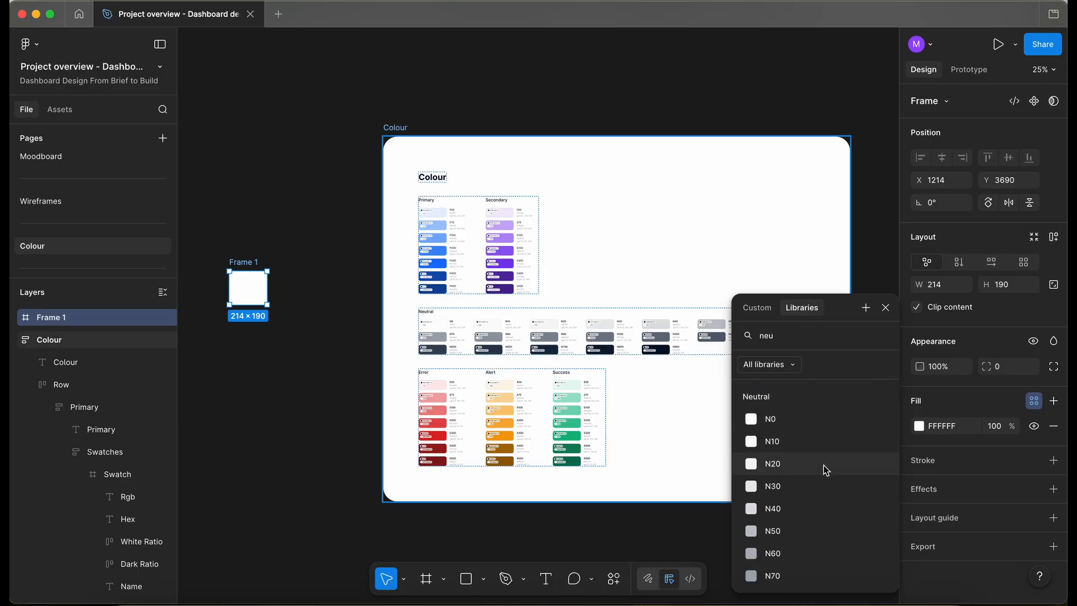
{"action": "scroll", "coordinate": [823, 467], "scroll_direction": "down", "scroll_amount": 3}
{"action": "key", "text": "BackSpace"}
{"action": "key", "text": "BackSpace"}
{"action": "key", "text": "BackSpace"}
{"action": "type", "text": "err"}
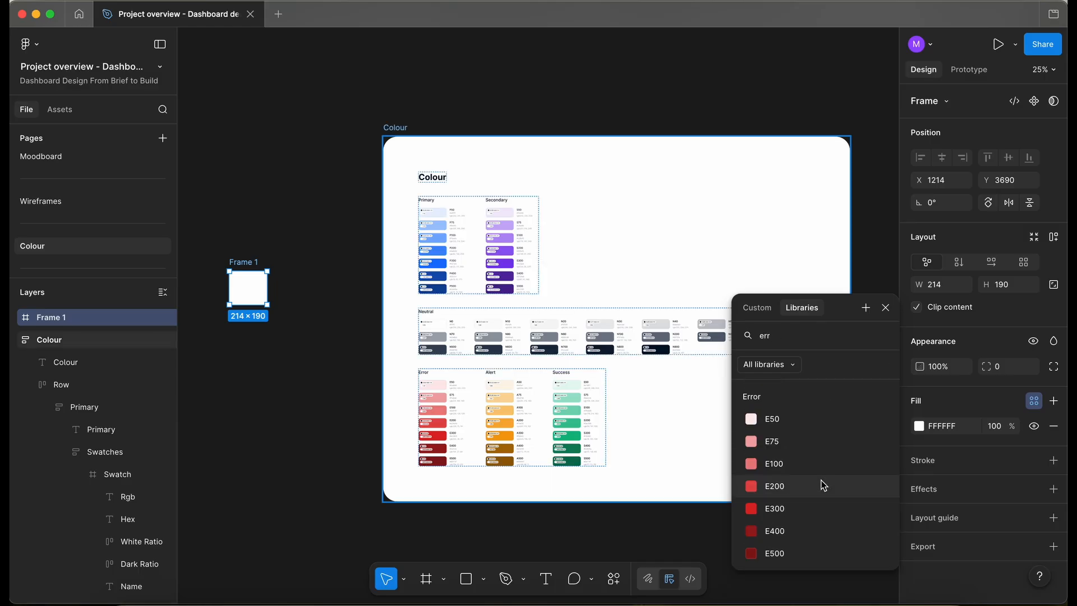
- Close the fill's colour library and delete the test frame beside the Colour frame
{"action": "left_click", "coordinate": [285, 391]}
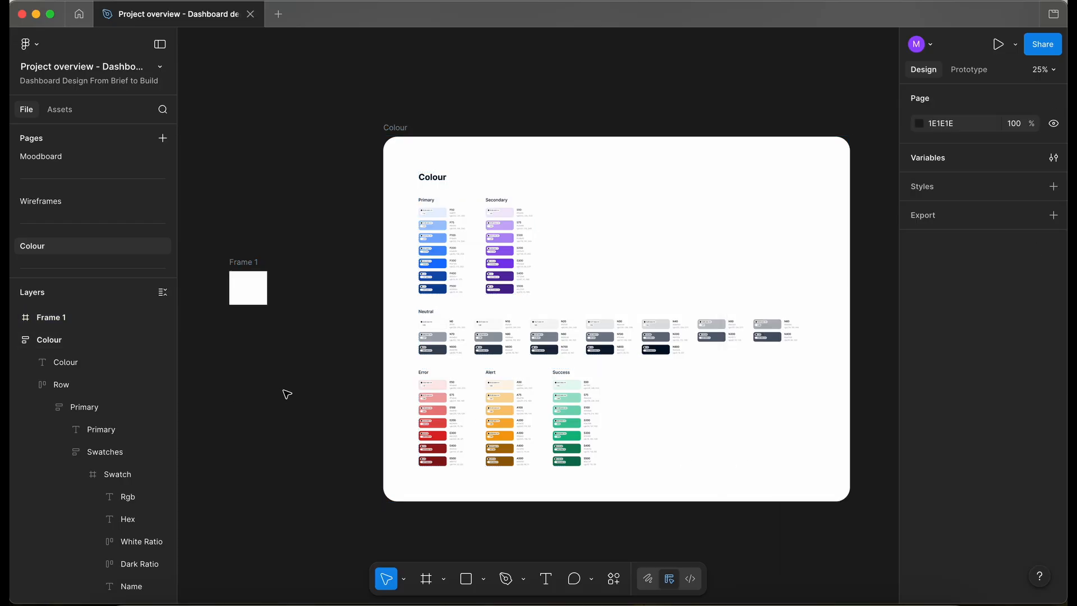
{"action": "left_click", "coordinate": [250, 288]}
{"action": "key", "text": "Delete"}
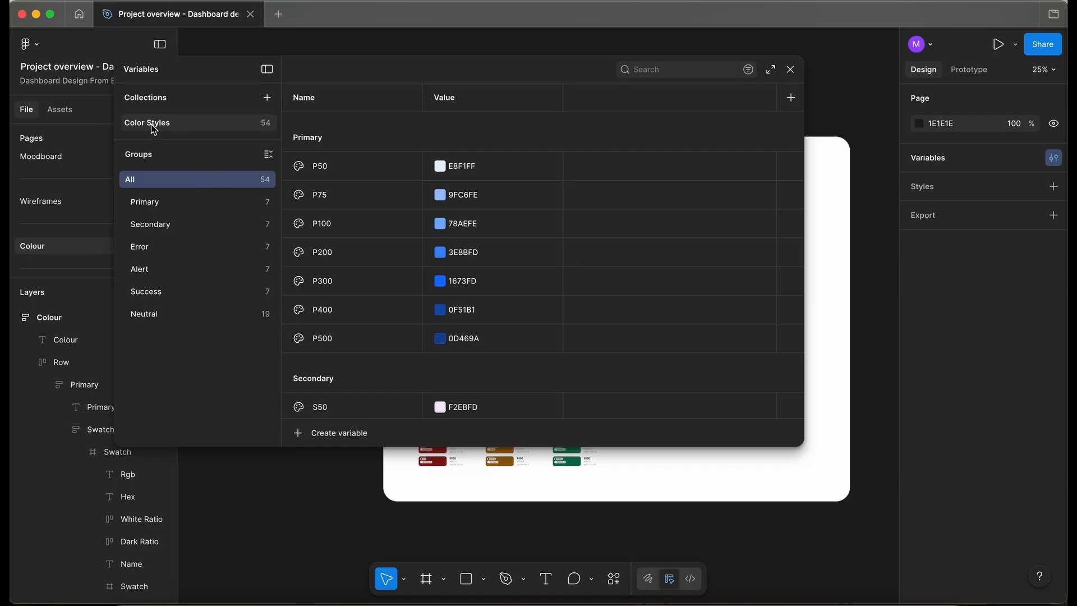
- Review each group in the Color Styles variable collection, from Primary to Neutral, return to all variables and close the window
{"action": "left_click", "coordinate": [176, 201]}
{"action": "left_click", "coordinate": [178, 225]}
{"action": "left_click", "coordinate": [178, 247]}
{"action": "left_click", "coordinate": [182, 270]}
{"action": "left_click", "coordinate": [180, 291]}
{"action": "left_click", "coordinate": [180, 317]}
{"action": "left_click", "coordinate": [175, 178]}
{"action": "left_click", "coordinate": [790, 69]}
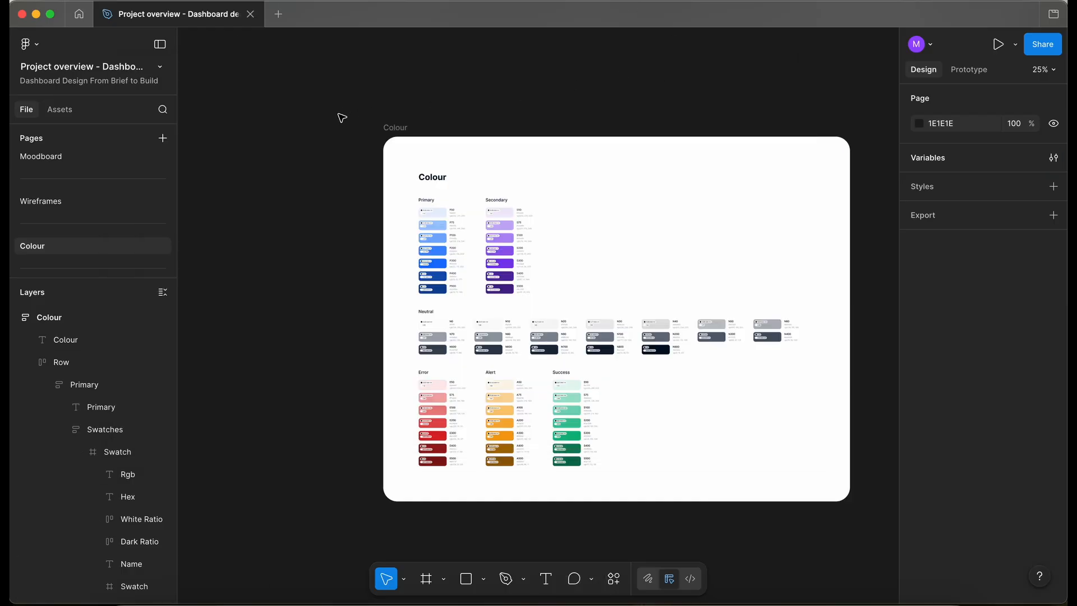
- Open the Project overview page and read the brief's Visual Style & Brand Direction section
{"action": "scroll", "coordinate": [314, 180], "scroll_direction": "right", "scroll_amount": 2}
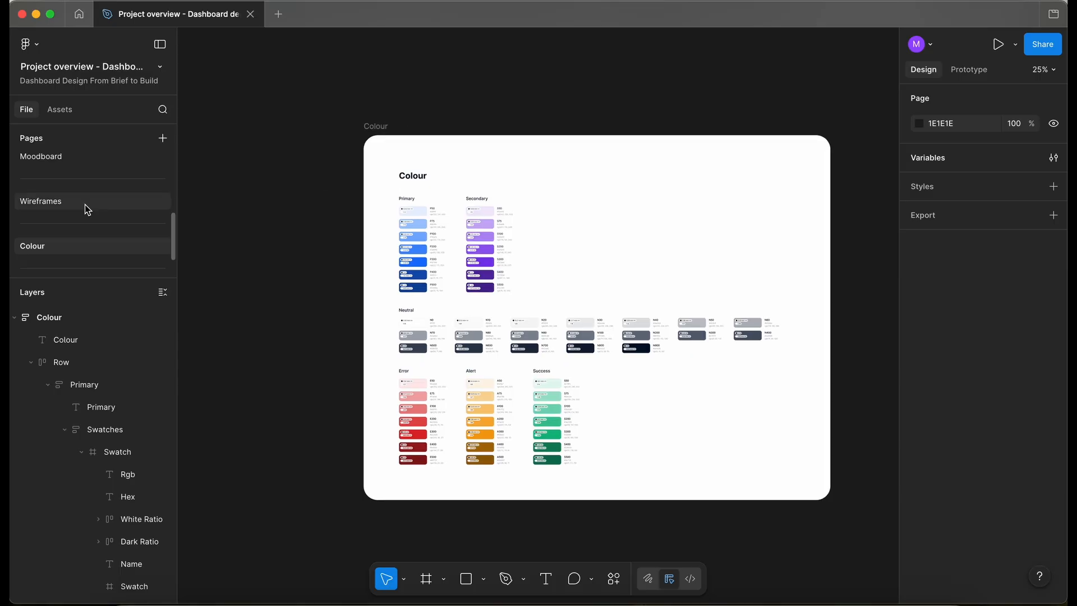
{"action": "scroll", "coordinate": [85, 205], "scroll_direction": "up", "scroll_amount": 5}
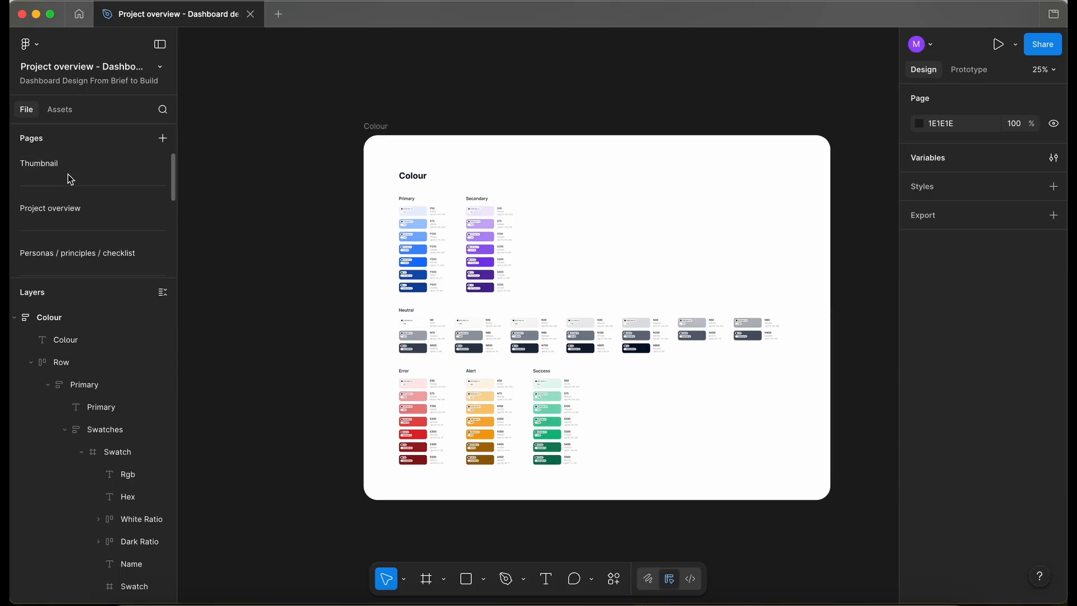
{"action": "left_click", "coordinate": [79, 206]}
{"action": "scroll", "coordinate": [393, 409], "scroll_direction": "up", "scroll_amount": 5}
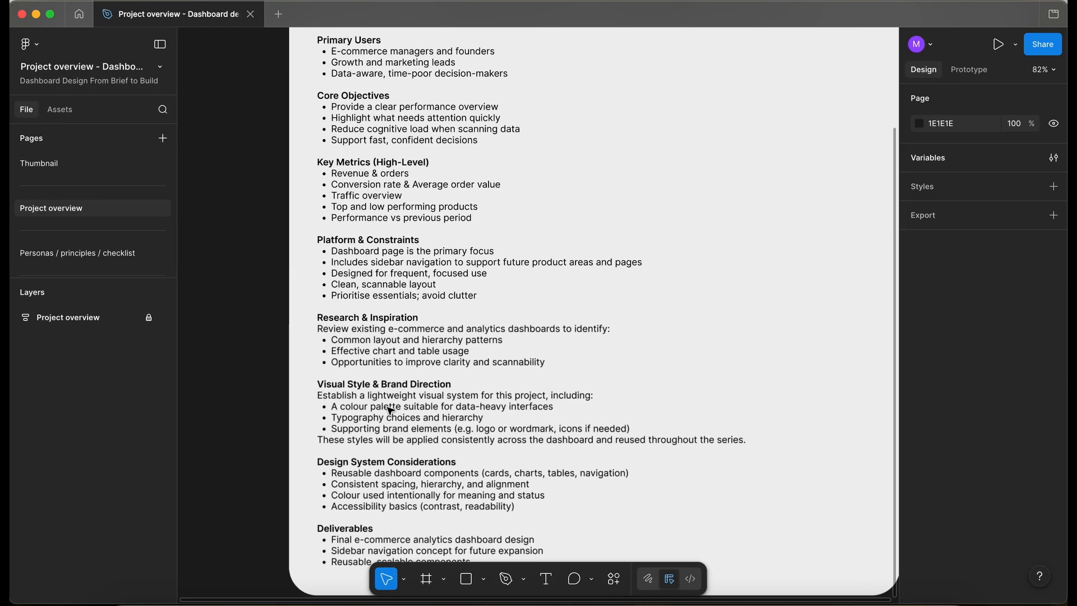
{"action": "scroll", "coordinate": [389, 411], "scroll_direction": "up", "scroll_amount": 3}
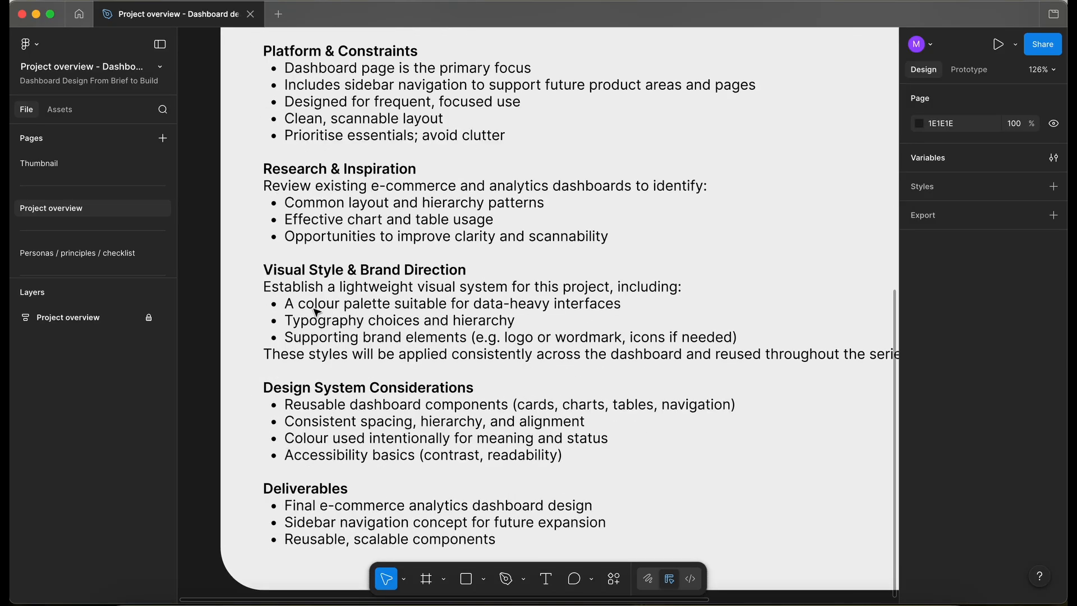